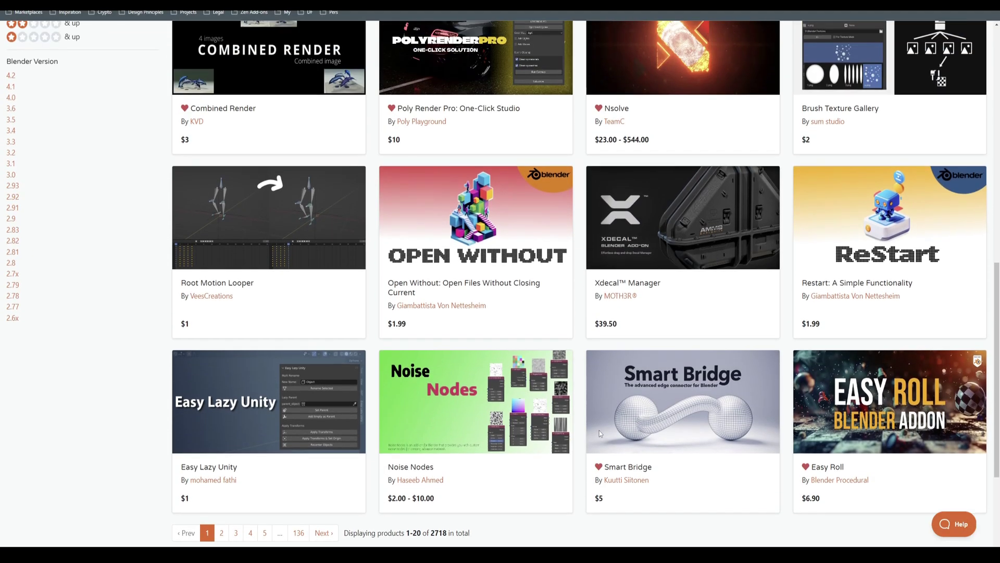
Check how many products the newest-first All Addons listing contains
{"action": "scroll", "coordinate": [599, 431], "scroll_direction": "up", "scroll_amount": 9}
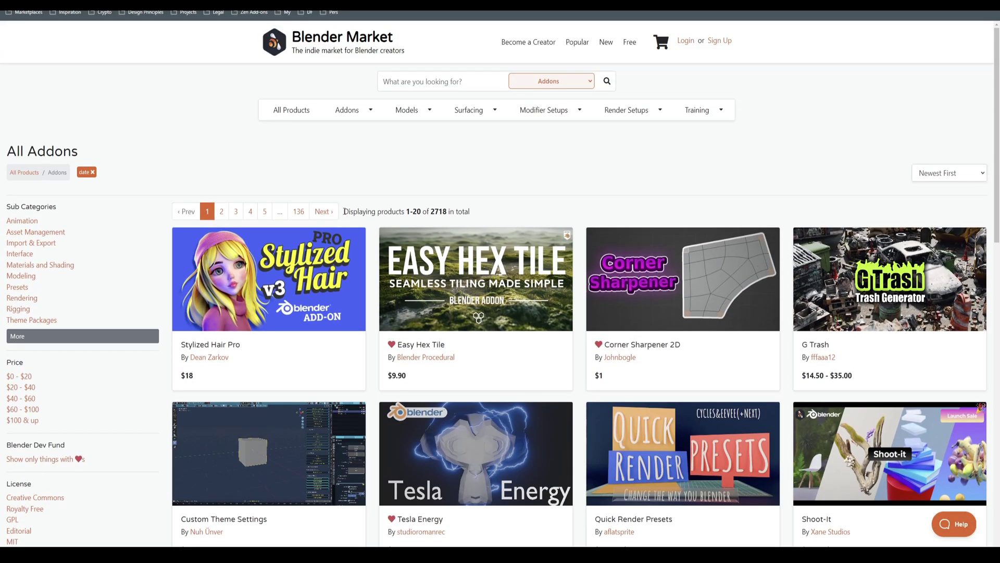
{"action": "left_click_drag", "start_coordinate": [344, 211], "coordinate": [470, 213]}
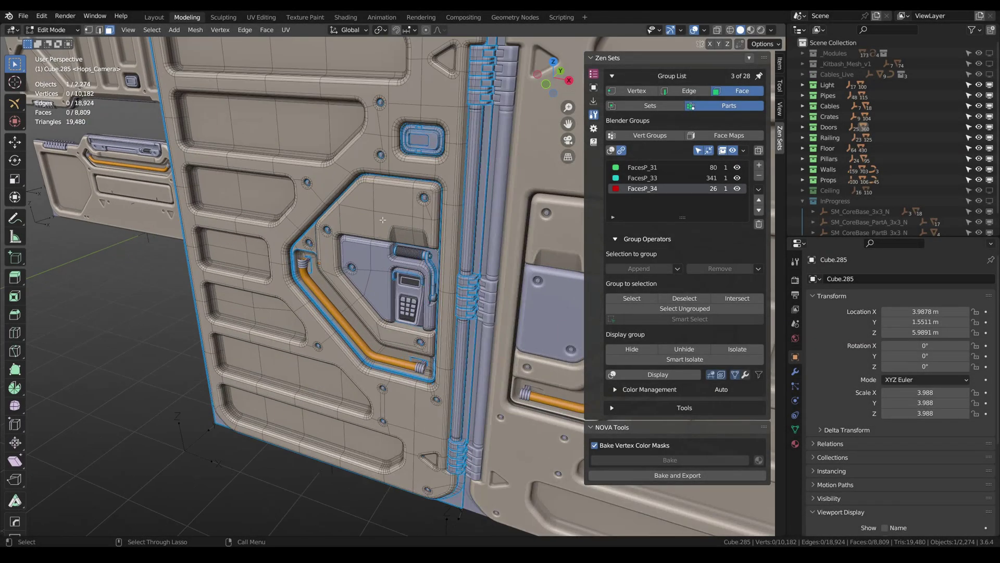
Toggle the viewport display of the Zen Sets face part groups on the detailed wall panel
{"action": "mouse_move", "coordinate": [388, 216]}
{"action": "middle_mouse_down"}
{"action": "mouse_move", "coordinate": [464, 216]}
{"action": "mouse_move", "coordinate": [401, 208]}
{"action": "middle_mouse_up"}
{"action": "left_click", "coordinate": [611, 150]}
{"action": "middle_click_drag", "start_coordinate": [443, 166], "coordinate": [472, 223]}
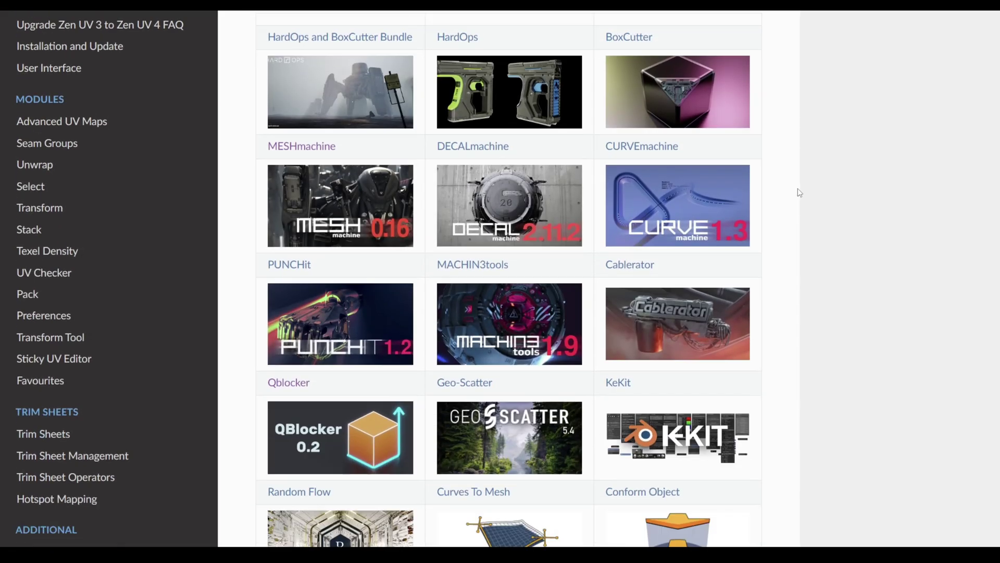
Browse the recommended add-ons from the modeling section through Animation, UV, Interface, VFX and Render to Other
{"action": "scroll", "coordinate": [798, 191], "scroll_direction": "down", "scroll_amount": 12}
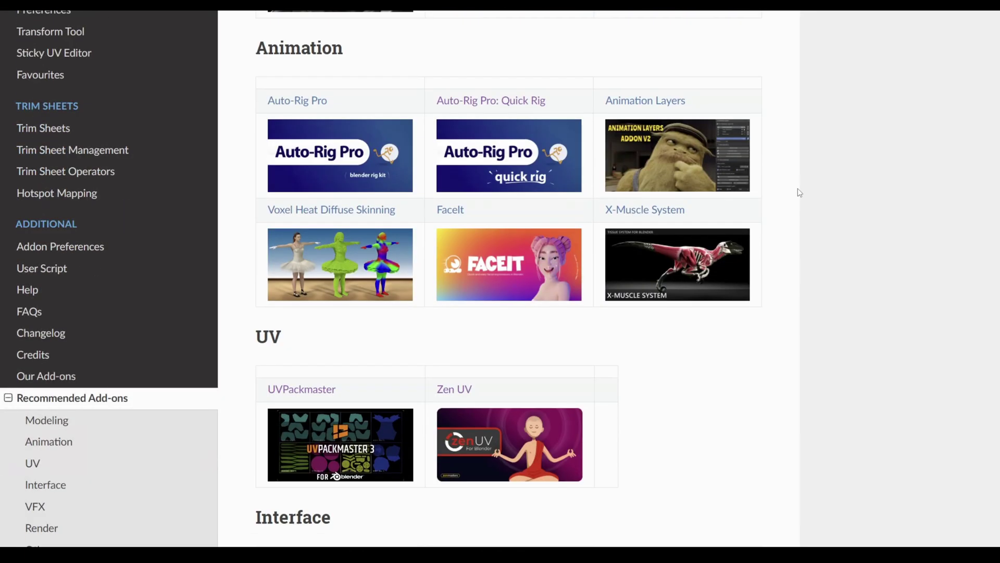
{"action": "scroll", "coordinate": [798, 191], "scroll_direction": "down", "scroll_amount": 12}
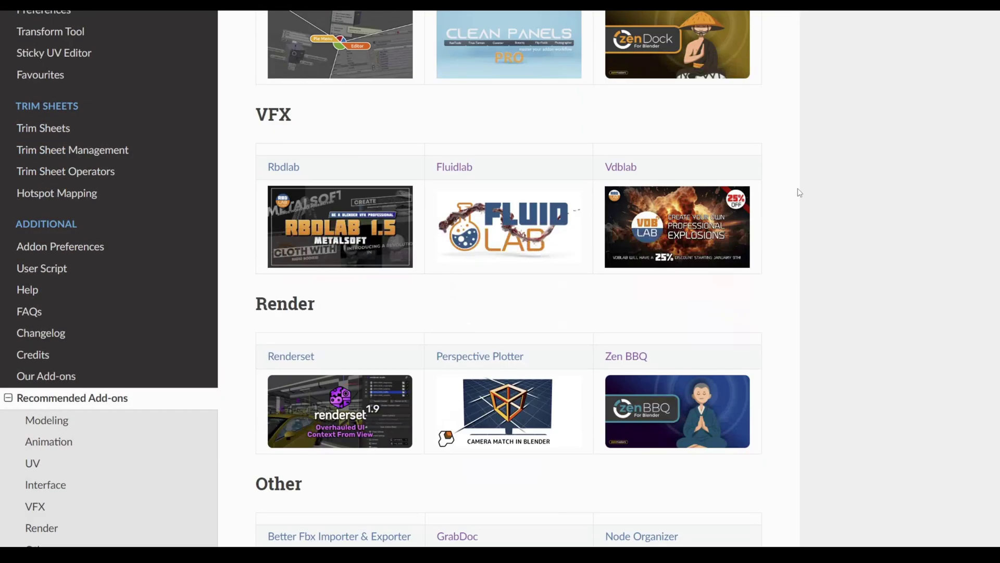
{"action": "scroll", "coordinate": [800, 192], "scroll_direction": "down", "scroll_amount": 10}
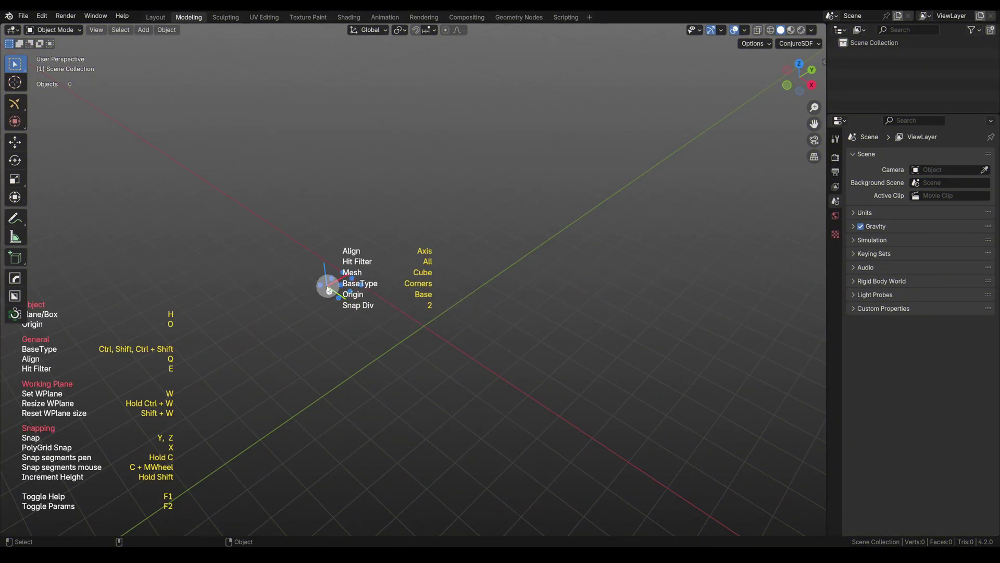
Draw a long low box from opposite base corners and a short box of the same height snapped against its end
{"action": "left_click_drag", "start_coordinate": [327, 286], "coordinate": [549, 374]}
{"action": "left_click", "coordinate": [550, 352]}
{"action": "left_click_drag", "start_coordinate": [570, 461], "coordinate": [556, 376]}
{"action": "left_click", "coordinate": [552, 354]}
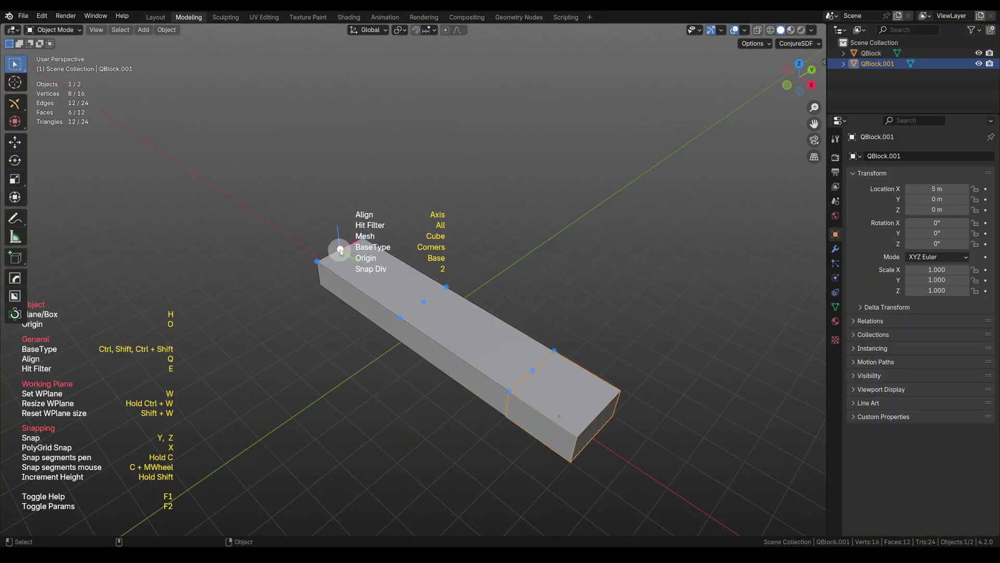
Draw two adjoining upright boxes of equal height on the rear half of the long base and the short block
{"action": "left_click_drag", "start_coordinate": [341, 250], "coordinate": [554, 351]}
{"action": "left_click", "coordinate": [549, 211]}
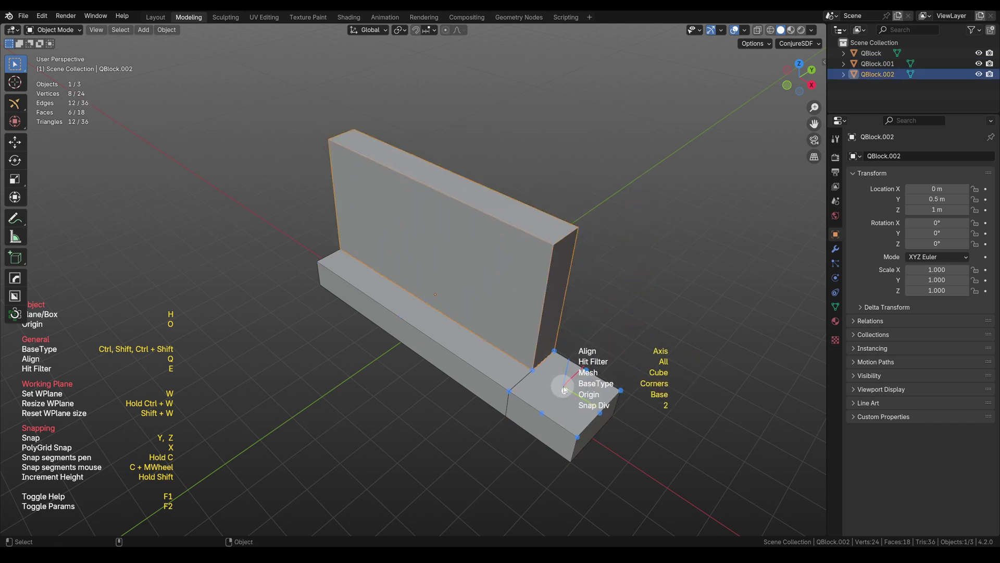
{"action": "left_click_drag", "start_coordinate": [564, 390], "coordinate": [554, 351]}
{"action": "left_click", "coordinate": [594, 261]}
{"action": "right_click", "coordinate": [593, 261]}
Draw an upright cylinder in front of the wall on top of the short end block
{"action": "key", "text": "alt+2"}
{"action": "left_click_drag", "start_coordinate": [566, 390], "coordinate": [578, 385]}
{"action": "left_click", "coordinate": [591, 239]}
{"action": "right_click", "coordinate": [591, 234]}
Draw a large 24-segment cylinder with a uniform base, extruded horizontally outward from the long wall's front face
{"action": "scroll", "coordinate": [502, 296], "scroll_direction": "down", "scroll_amount": 1}
{"action": "middle_click_drag", "start_coordinate": [480, 268], "coordinate": [505, 289], "text": "shift"}
{"action": "scroll", "coordinate": [437, 268], "scroll_direction": "up", "scroll_amount": 2}
{"action": "key", "text": "alt+2"}
{"action": "left_click_drag", "start_coordinate": [376, 240], "coordinate": [409, 242], "text": "shift"}
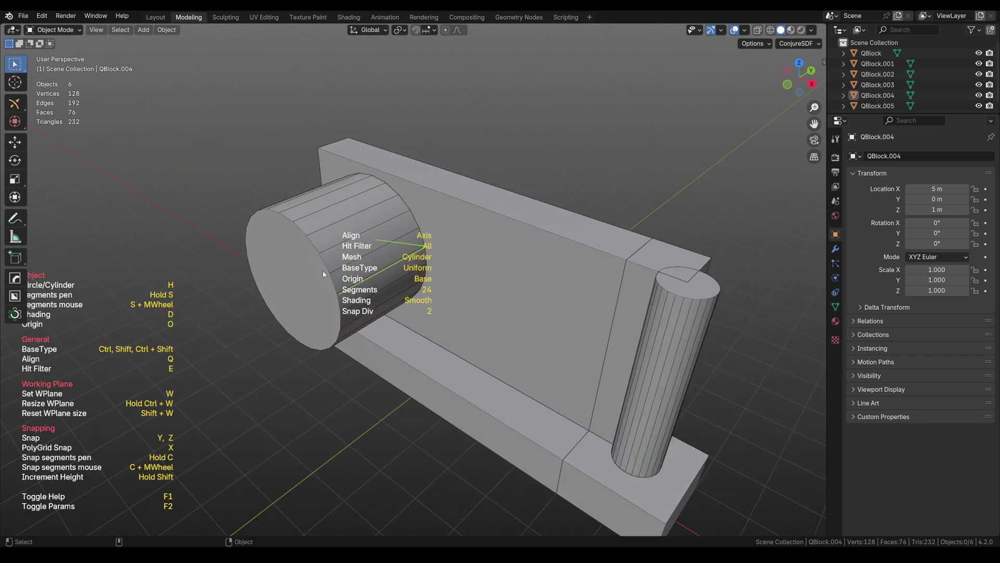
{"action": "left_click", "coordinate": [266, 287]}
{"action": "right_click", "coordinate": [300, 288]}
Reduce the large horizontal cylinder's segment count to 4 in its QObject parameters
{"action": "middle_click_drag", "start_coordinate": [309, 290], "coordinate": [427, 281], "text": "shift"}
{"action": "middle_click_drag", "start_coordinate": [427, 281], "coordinate": [421, 271]}
{"action": "right_click", "coordinate": [417, 260]}
{"action": "left_click", "coordinate": [380, 41]}
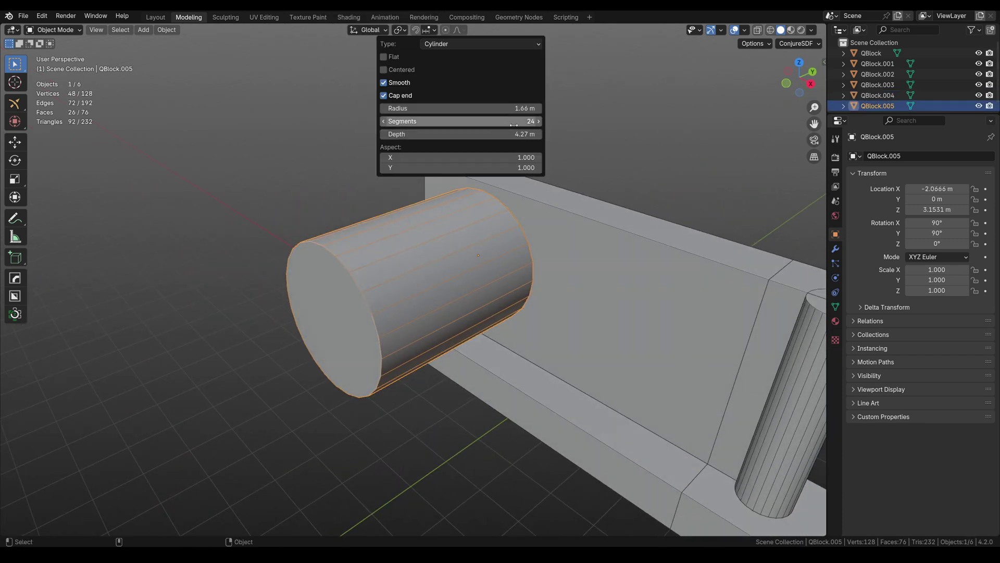
{"action": "left_click_drag", "start_coordinate": [464, 121], "coordinate": [396, 122]}
Draw two thin slanted boxes on the working plane aligned to the four-sided block's tilted faces
{"action": "middle_click_drag", "start_coordinate": [472, 270], "coordinate": [481, 302], "text": "shift"}
{"action": "scroll", "coordinate": [448, 285], "scroll_direction": "down", "scroll_amount": 2}
{"action": "key", "text": "alt+1"}
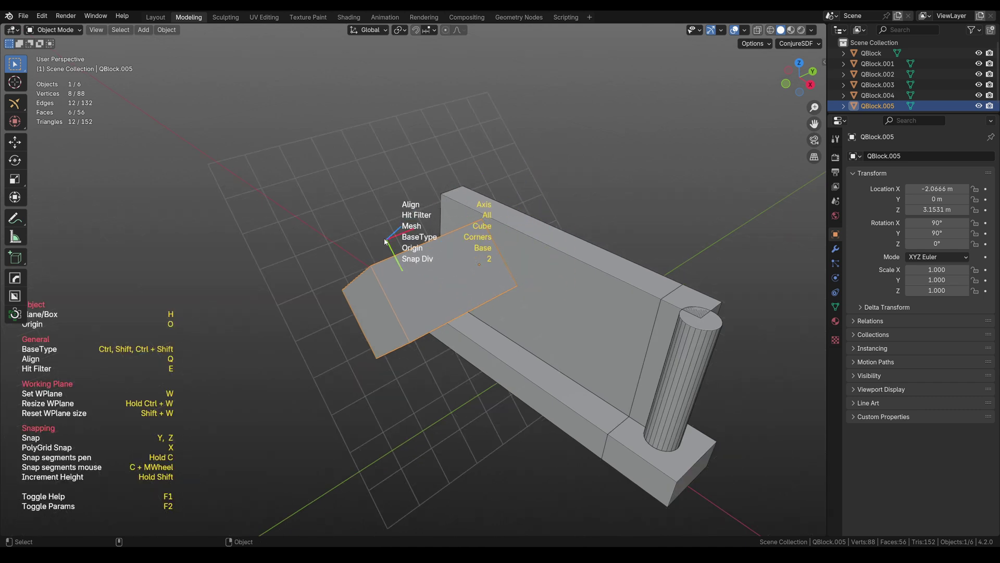
{"action": "left_click_drag", "start_coordinate": [312, 210], "coordinate": [489, 408]}
{"action": "left_click", "coordinate": [487, 386]}
{"action": "left_click_drag", "start_coordinate": [400, 182], "coordinate": [537, 380]}
{"action": "key", "text": "Escape"}
Draw a small shallow cylinder with a uniform base on the front face of the long wall
{"action": "middle_click_drag", "start_coordinate": [571, 305], "coordinate": [522, 299]}
{"action": "key", "text": "shift+2"}
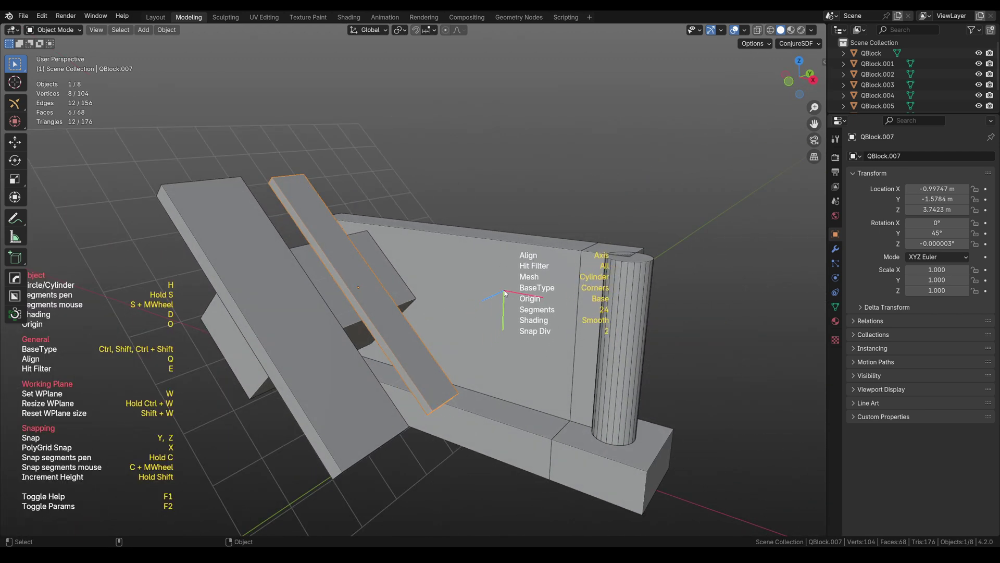
{"action": "left_click_drag", "start_coordinate": [505, 293], "coordinate": [542, 298], "text": "ctrl+shift"}
{"action": "left_click", "coordinate": [537, 293]}
{"action": "right_click", "coordinate": [534, 284]}
Switch the small wall cylinder through other primitive types, including Pyramid, in its QObject parameters
{"action": "scroll", "coordinate": [520, 281], "scroll_direction": "up", "scroll_amount": 2}
{"action": "middle_click_drag", "start_coordinate": [520, 272], "coordinate": [517, 278]}
{"action": "right_click", "coordinate": [517, 276]}
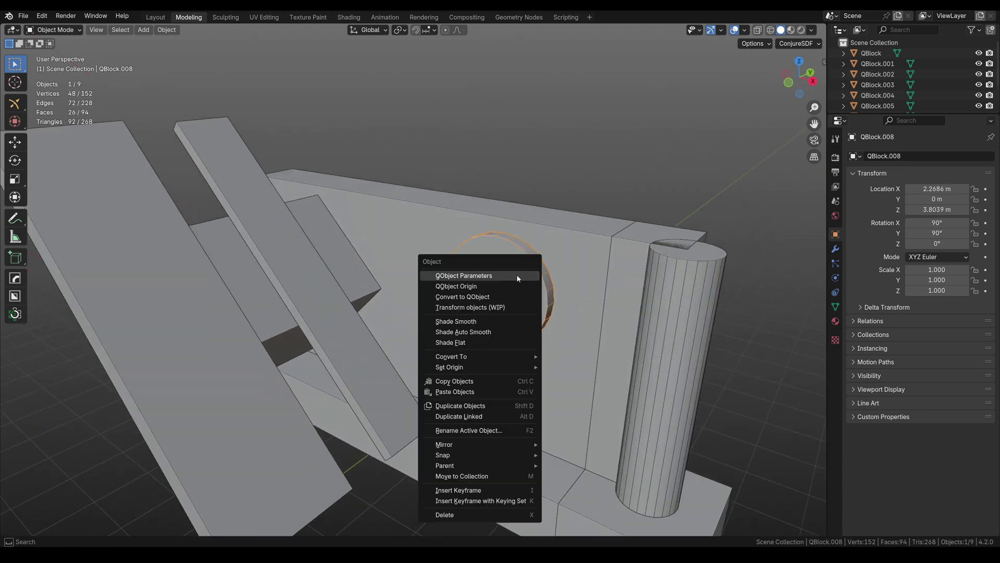
{"action": "left_click", "coordinate": [517, 274]}
{"action": "left_click", "coordinate": [588, 281]}
{"action": "left_click", "coordinate": [587, 290]}
{"action": "left_click", "coordinate": [587, 281]}
{"action": "left_click", "coordinate": [588, 311]}
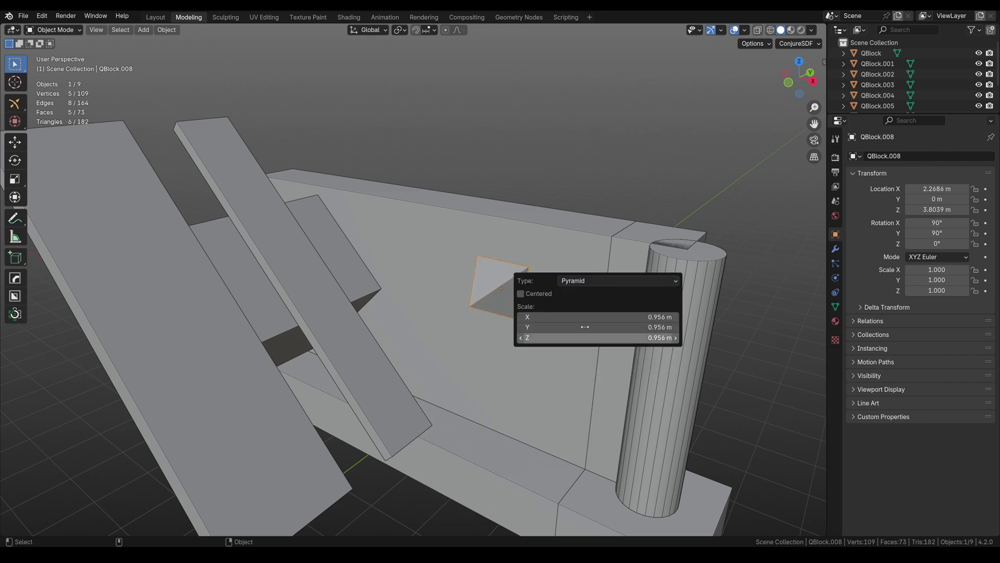
{"action": "left_click", "coordinate": [588, 281]}
{"action": "left_click", "coordinate": [578, 382]}
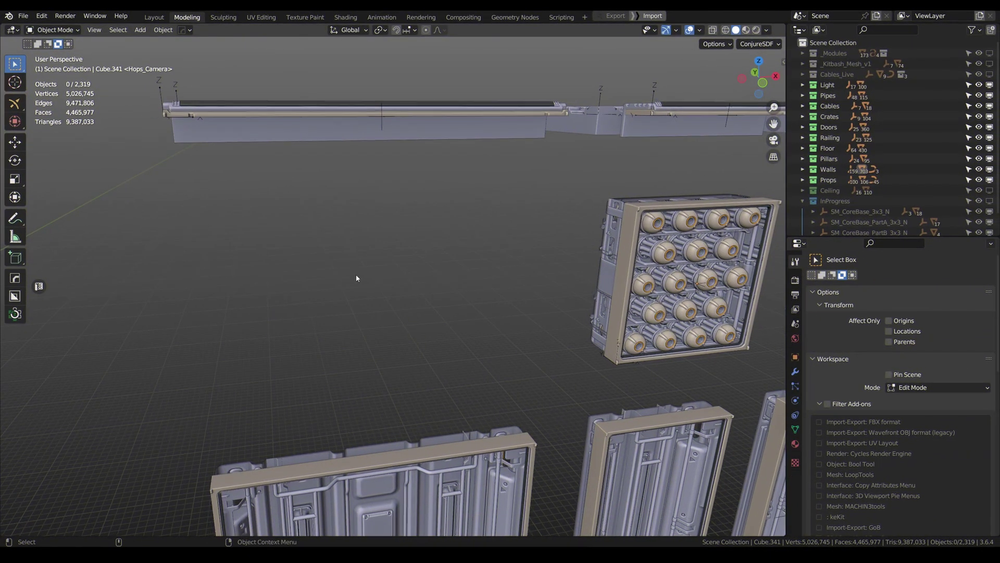
Examine the options of the Snap & Orient, Game Dev and Modifiers pie menus without applying any
{"action": "left_click", "coordinate": [366, 261], "text": "ctrl+shift"}
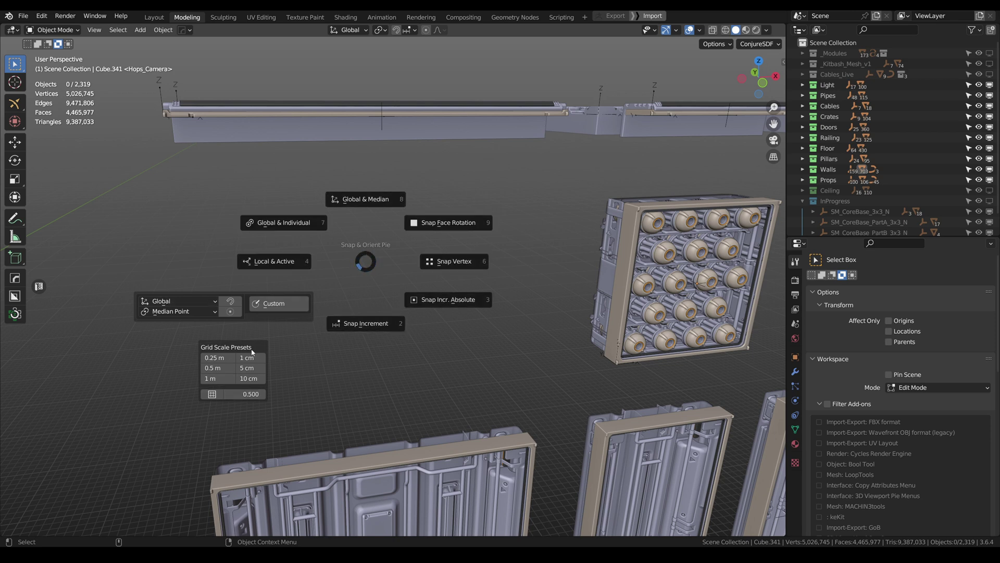
{"action": "right_click", "coordinate": [286, 339]}
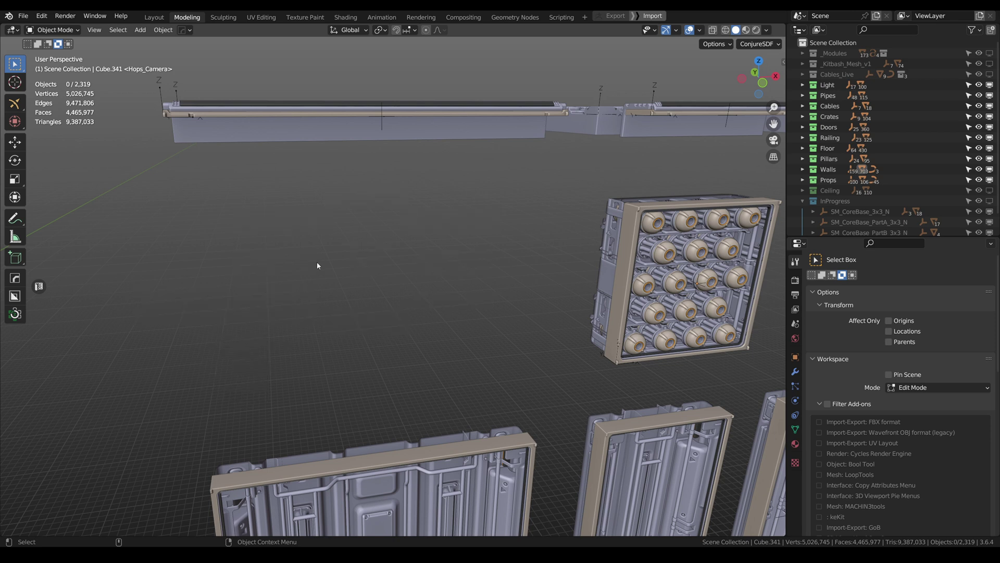
{"action": "key", "text": "shift+q"}
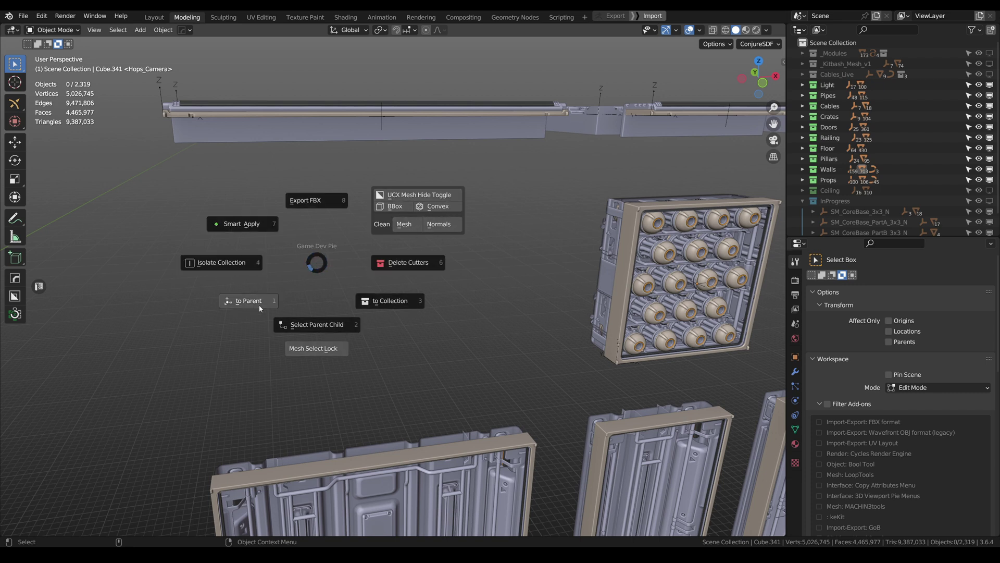
{"action": "right_click", "coordinate": [317, 271]}
{"action": "left_click", "coordinate": [325, 264], "text": "ctrl+shift"}
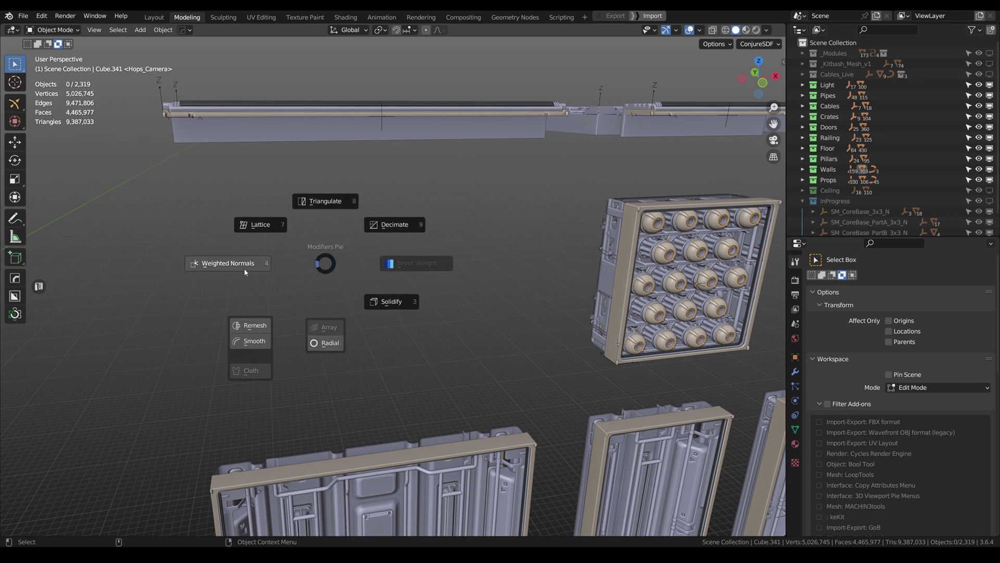
{"action": "right_click", "coordinate": [331, 265]}
Bring up the Pie Menu Editor preferences and inspect the Modifiers Pie entries, from the Weighted Normals macro to the pie itself
{"action": "mouse_move", "coordinate": [145, 553]}
{"action": "left_click", "coordinate": [186, 518]}
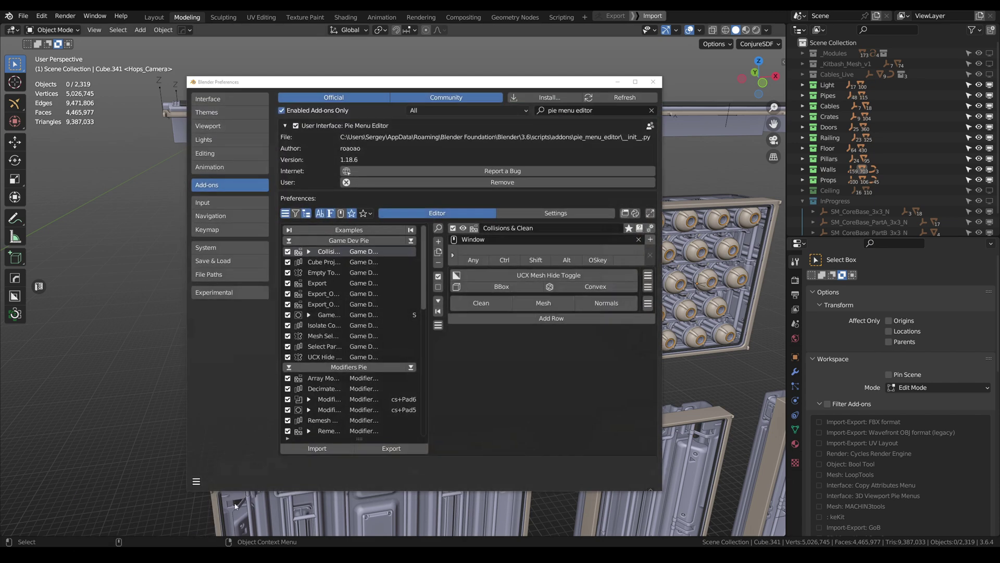
{"action": "scroll", "coordinate": [349, 313], "scroll_direction": "down", "scroll_amount": 5}
{"action": "left_click", "coordinate": [331, 378]}
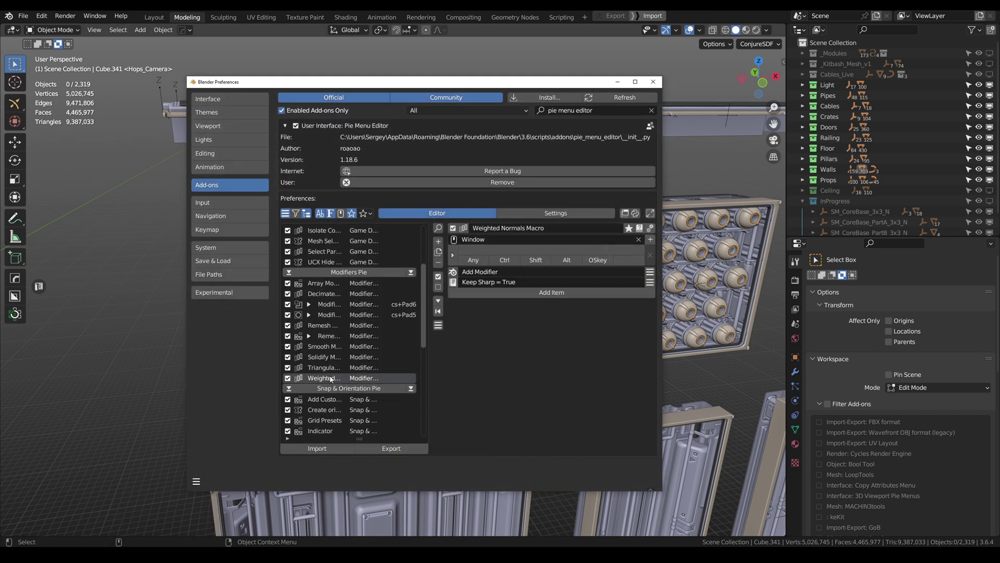
{"action": "left_click", "coordinate": [329, 335]}
{"action": "left_click", "coordinate": [332, 325]}
{"action": "left_click", "coordinate": [334, 304]}
{"action": "left_click", "coordinate": [335, 293]}
{"action": "left_click", "coordinate": [338, 289]}
{"action": "left_click", "coordinate": [325, 314]}
Inspect each entry of the Snap & Orientation Pie group, including Grid Presets, Indicator and the Snap & Orient Pie
{"action": "scroll", "coordinate": [334, 386], "scroll_direction": "down", "scroll_amount": 6}
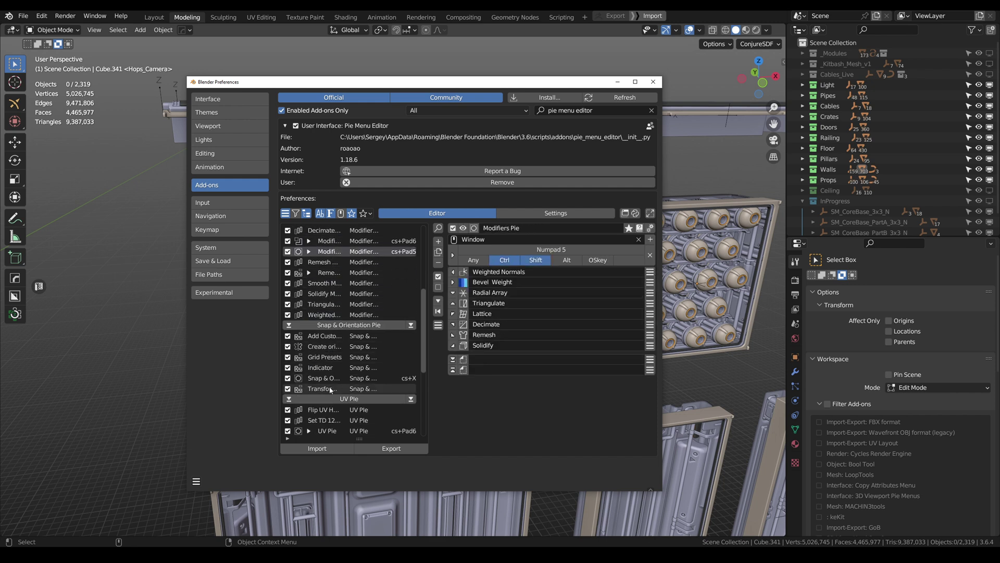
{"action": "left_click", "coordinate": [352, 336]}
{"action": "left_click", "coordinate": [350, 347]}
{"action": "left_click", "coordinate": [348, 357]}
{"action": "left_click", "coordinate": [349, 367]}
{"action": "left_click", "coordinate": [346, 388]}
{"action": "left_click", "coordinate": [345, 379]}
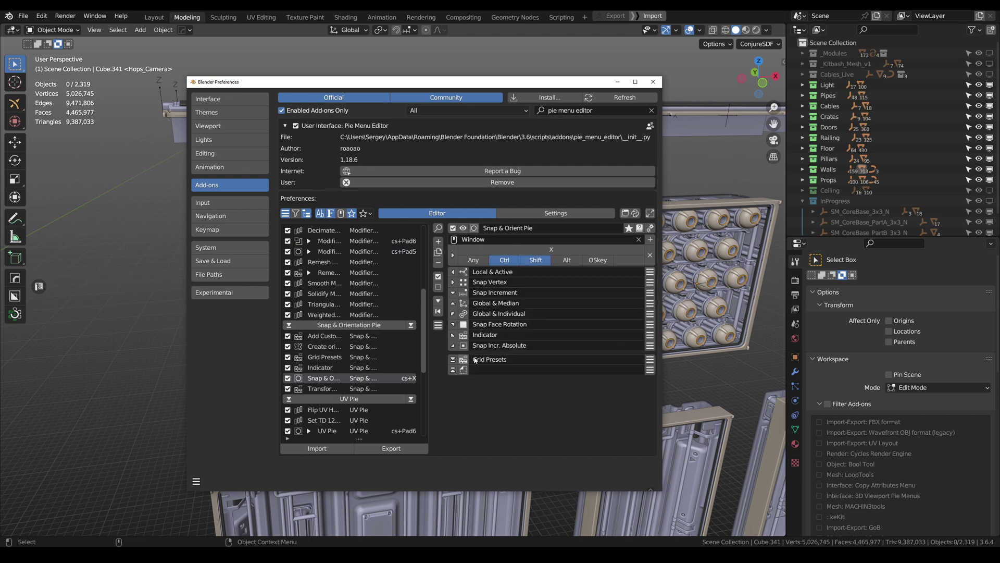
Inspect two more menu entries further down the Pie Menu Editor list
{"action": "scroll", "coordinate": [363, 313], "scroll_direction": "down", "scroll_amount": 8}
{"action": "left_click", "coordinate": [343, 346]}
{"action": "left_click", "coordinate": [346, 358]}
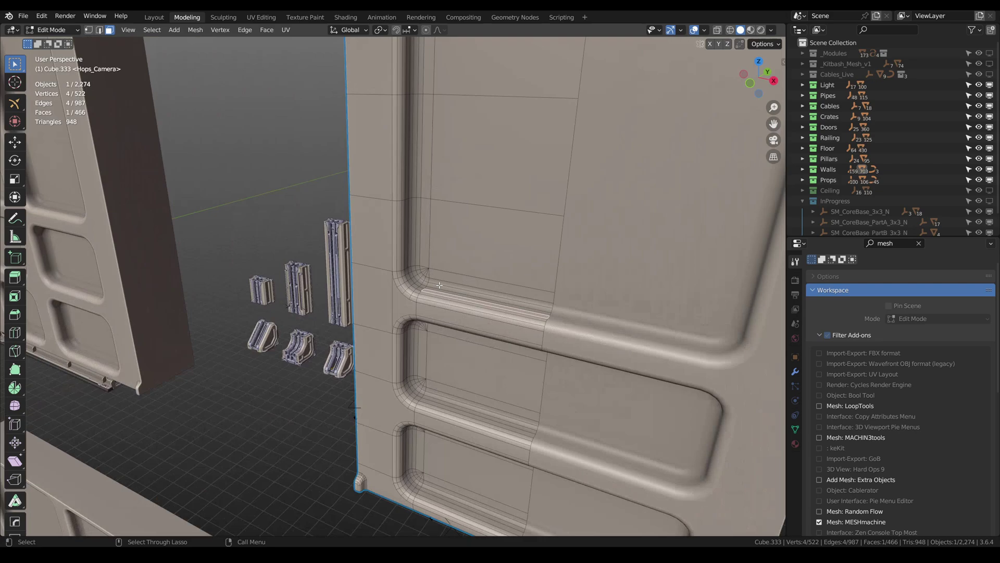
Select faces across the outer bevel of the large panel recess and turn that bevel back into a hard edge
{"action": "middle_click_drag", "start_coordinate": [440, 285], "coordinate": [458, 347]}
{"action": "scroll", "coordinate": [451, 341], "scroll_direction": "up", "scroll_amount": 2}
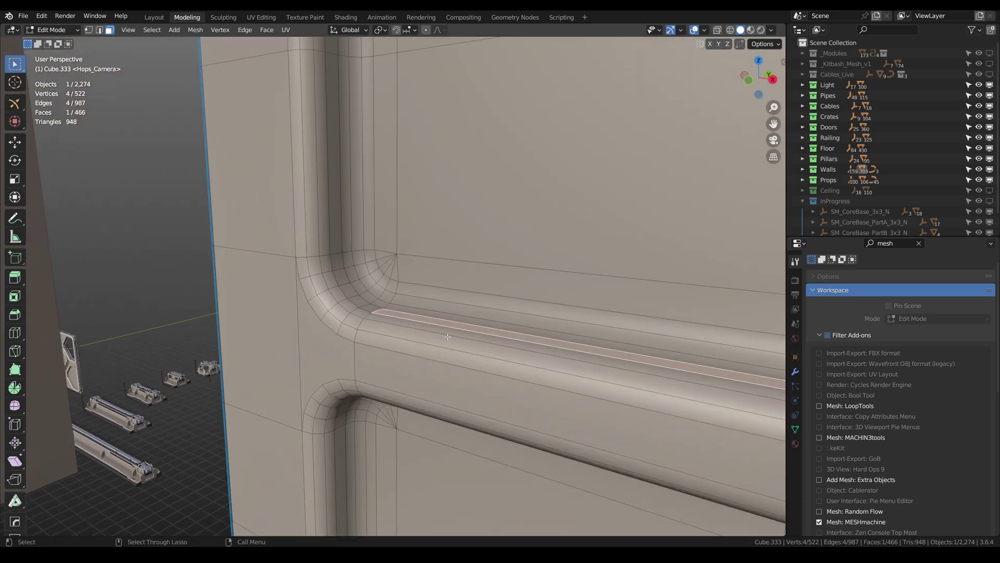
{"action": "left_click", "coordinate": [456, 330]}
{"action": "left_click", "coordinate": [449, 358], "text": "ctrl"}
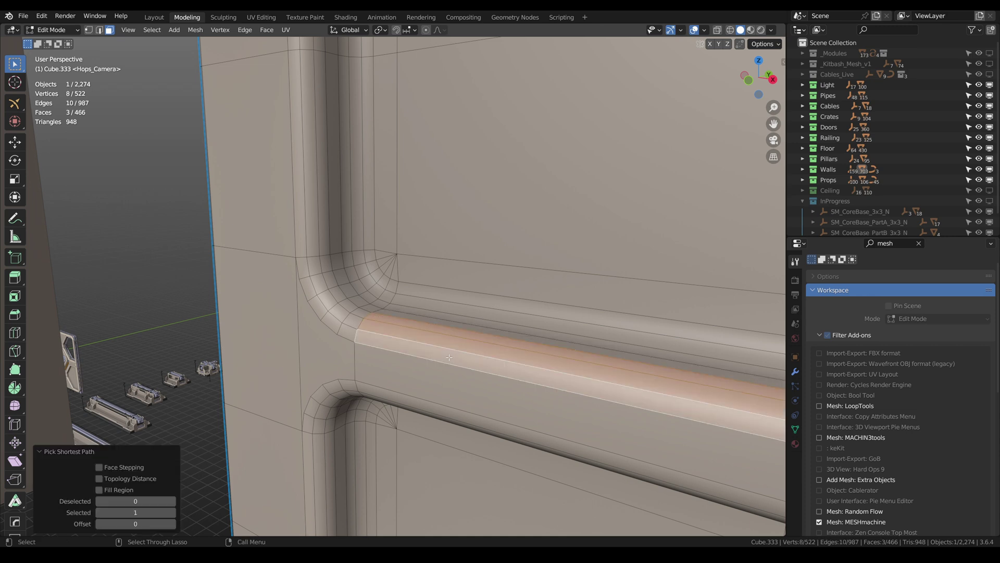
{"action": "key", "text": "x"}
{"action": "left_click", "coordinate": [425, 334]}
{"action": "left_click", "coordinate": [435, 311]}
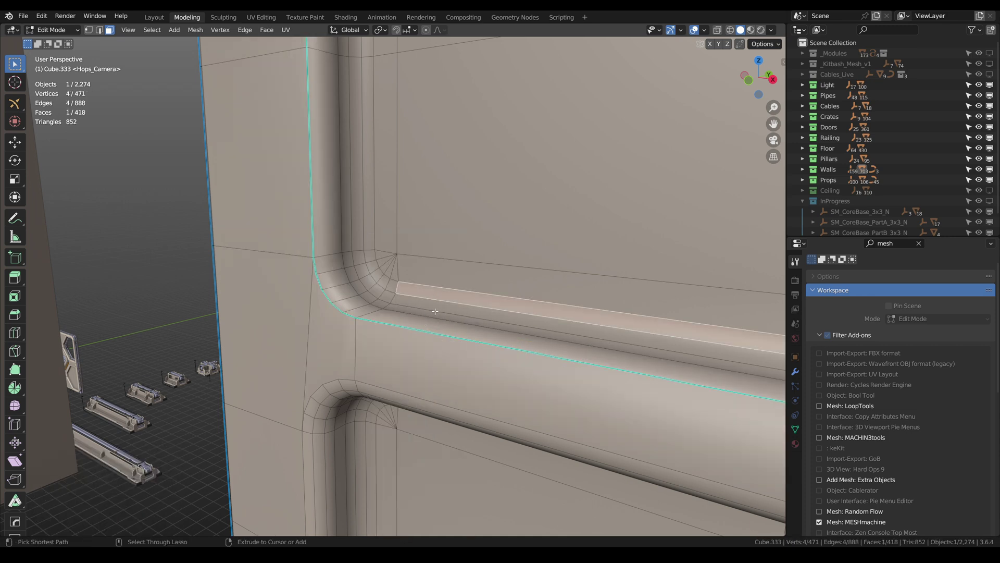
Select faces across the inner bevel of the same panel recess and turn it back into a hard edge
{"action": "left_click", "coordinate": [435, 311], "text": "ctrl"}
{"action": "middle_click_drag", "start_coordinate": [454, 297], "coordinate": [373, 249]}
{"action": "key", "text": "y"}
{"action": "left_click", "coordinate": [428, 304]}
In edge selection, pick the inner hard edge path around the recess corner and collapse the corner with Unf*ck, Merge set to True
{"action": "key", "text": "2"}
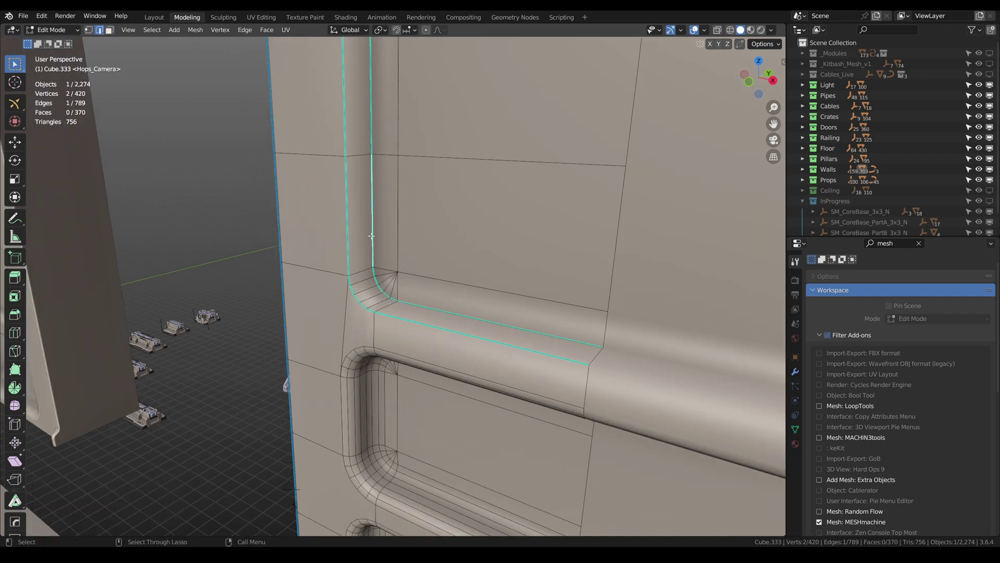
{"action": "left_click", "coordinate": [422, 304], "text": "ctrl"}
{"action": "key", "text": "y"}
{"action": "left_click", "coordinate": [409, 301]}
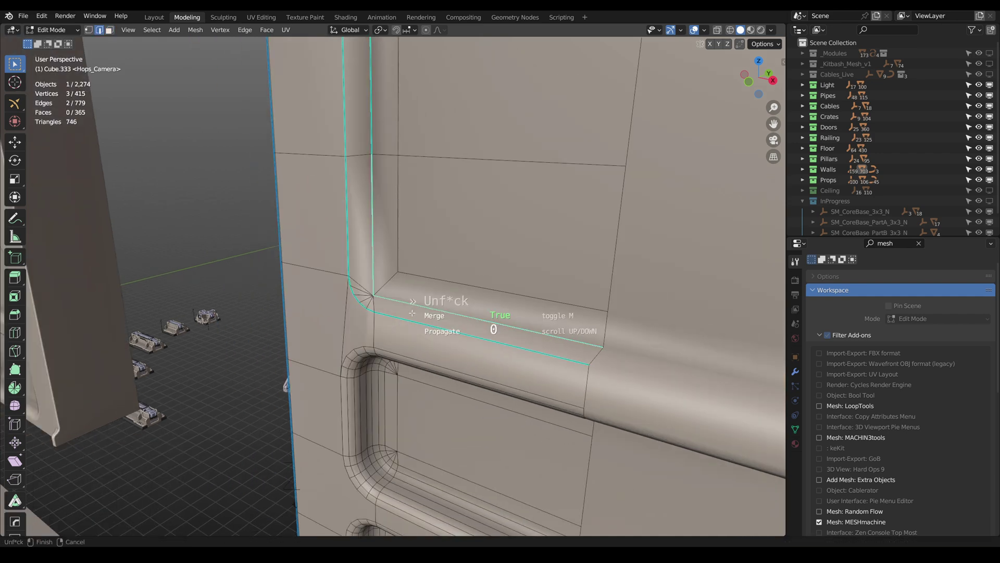
Select the outer hard edge path around the recess corner and collapse it to a sharp corner with MESHmachine
{"action": "left_click", "coordinate": [399, 318], "text": "ctrl"}
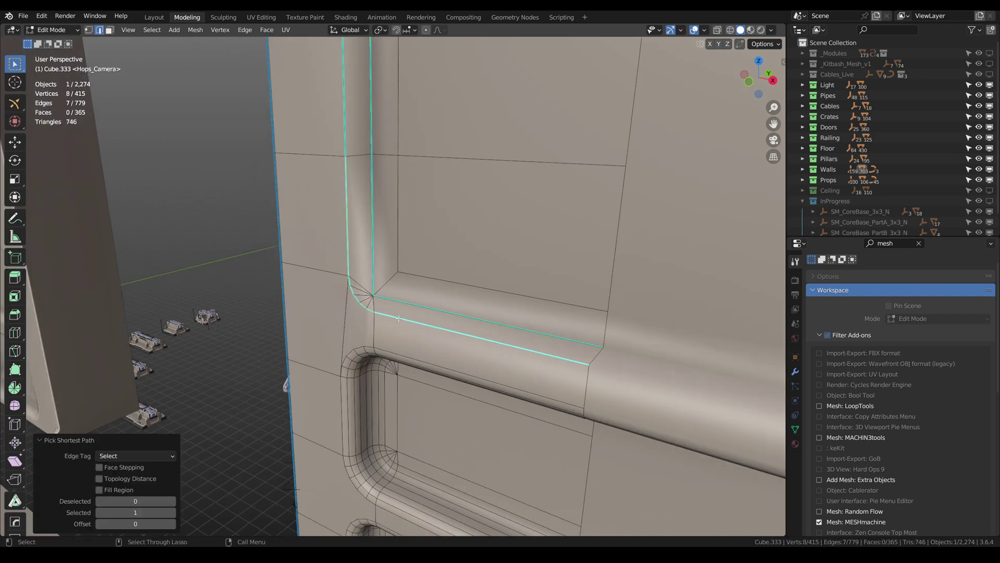
{"action": "key", "text": "y"}
{"action": "left_click", "coordinate": [399, 319]}
{"action": "left_click", "coordinate": [401, 319]}
{"action": "left_click", "coordinate": [409, 316]}
{"action": "mouse_move", "coordinate": [409, 315]}
{"action": "middle_mouse_down"}
{"action": "mouse_move", "coordinate": [489, 256]}
{"action": "mouse_move", "coordinate": [336, 280]}
{"action": "mouse_move", "coordinate": [418, 301]}
{"action": "middle_mouse_up"}
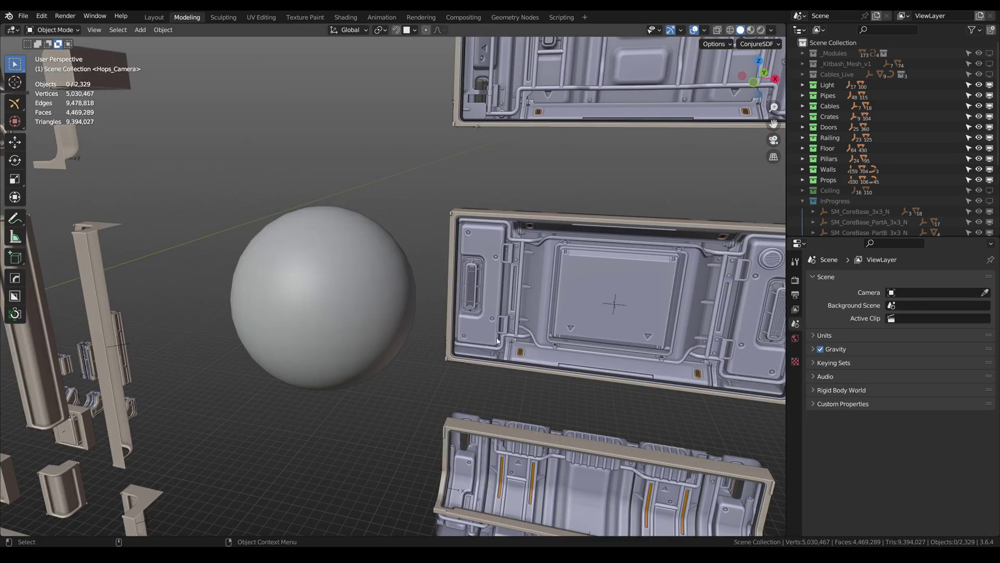
Show the wireframe overlay and insert a plug from the MESHmachine Ironspace library on the sphere
{"action": "middle_click_drag", "start_coordinate": [499, 342], "coordinate": [390, 280]}
{"action": "key", "text": "shift+z"}
{"action": "scroll", "coordinate": [562, 373], "scroll_direction": "down", "scroll_amount": 4}
{"action": "scroll", "coordinate": [391, 280], "scroll_direction": "up", "scroll_amount": 3}
{"action": "key", "text": "y"}
{"action": "mouse_move", "coordinate": [419, 288]}
{"action": "mouse_move", "coordinate": [484, 338]}
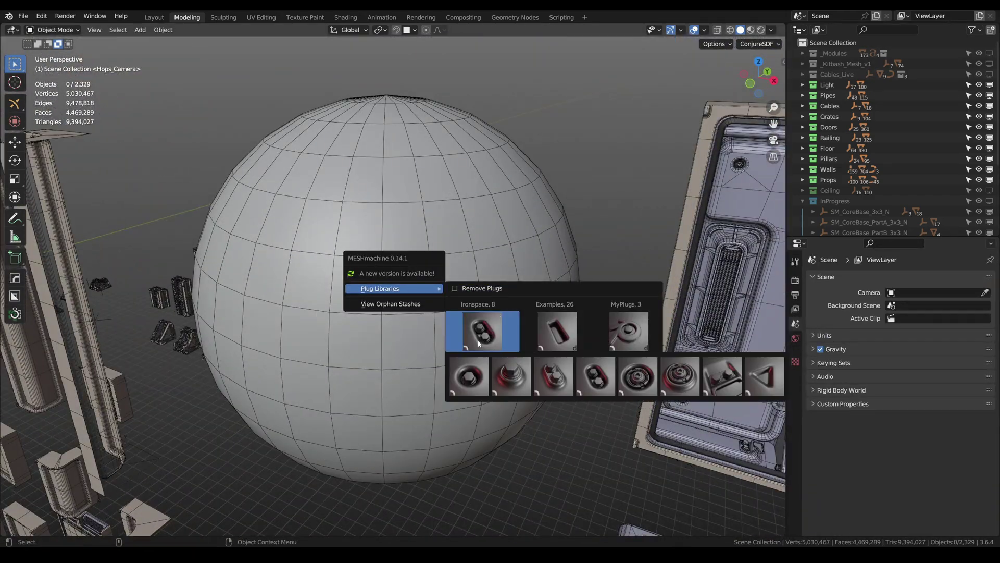
{"action": "left_click", "coordinate": [595, 383]}
Integrate the inserted plug into the sphere's surface with MESHmachine
{"action": "scroll", "coordinate": [440, 292], "scroll_direction": "down", "scroll_amount": 3}
{"action": "middle_click_drag", "start_coordinate": [440, 291], "coordinate": [488, 284]}
{"action": "key", "text": "y"}
{"action": "left_click", "coordinate": [430, 290]}
{"action": "scroll", "coordinate": [488, 284], "scroll_direction": "down", "scroll_amount": 6}
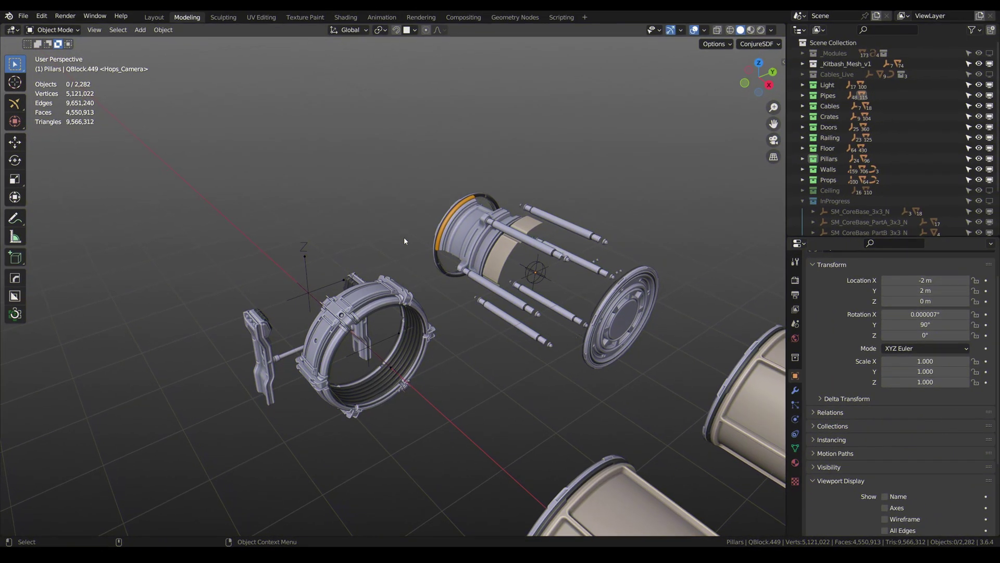
Examine the Shading and Overlays pie with nothing selected and with the orange-striped cylinder part selected
{"action": "key", "text": "z"}
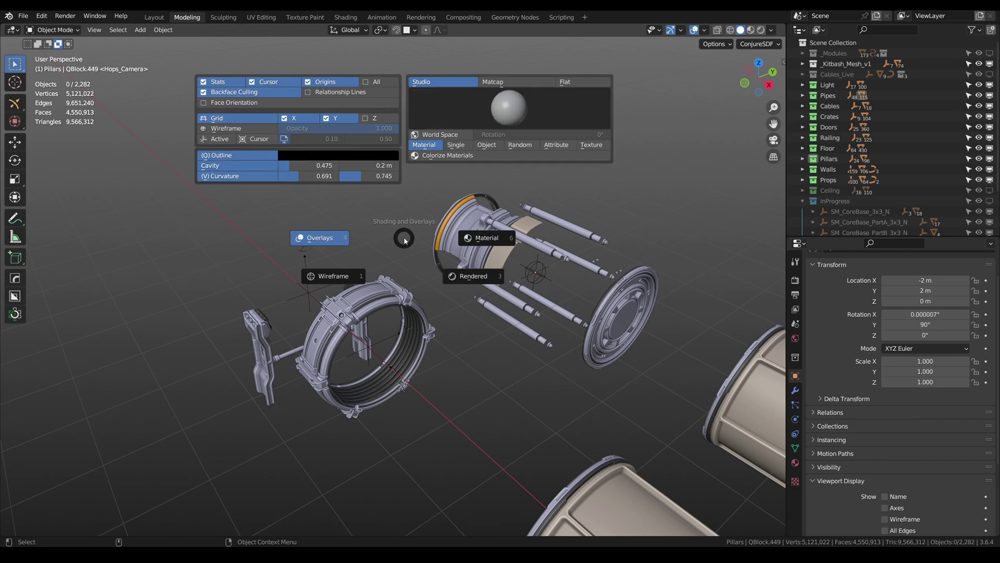
{"action": "left_click", "coordinate": [485, 240]}
{"action": "key", "text": "z"}
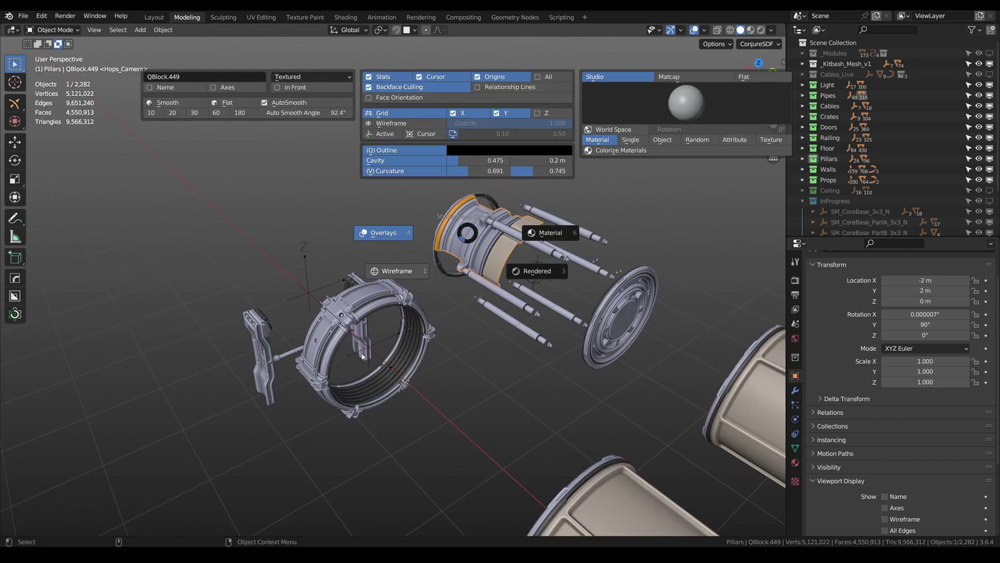
Bring up the Save pie over the selected cylinder part to view its file options
{"action": "key", "text": "Escape"}
{"action": "middle_click_drag", "start_coordinate": [459, 265], "coordinate": [451, 292], "text": "shift"}
{"action": "key", "text": "ctrl+s"}
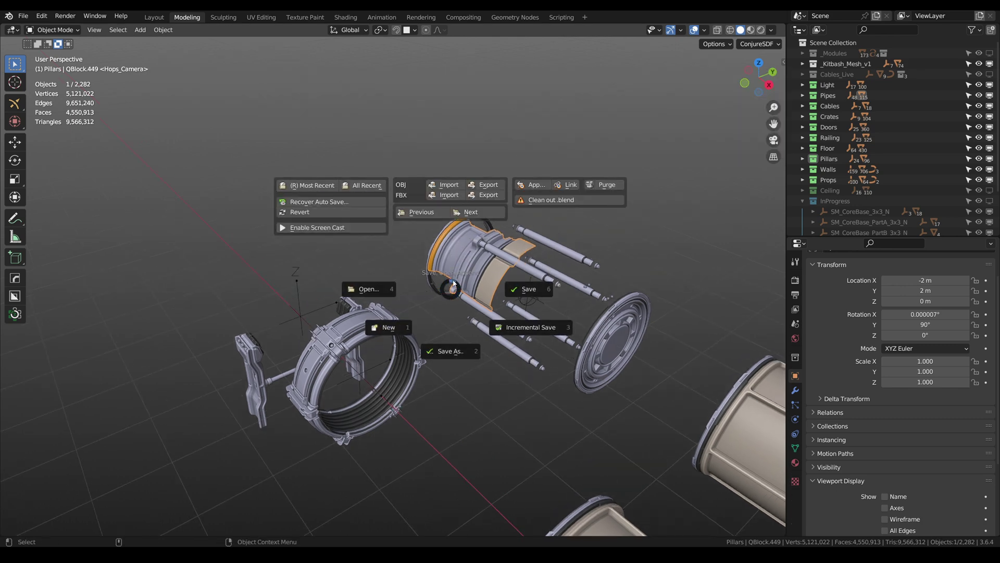
{"action": "middle_click_drag", "start_coordinate": [452, 291], "coordinate": [436, 253]}
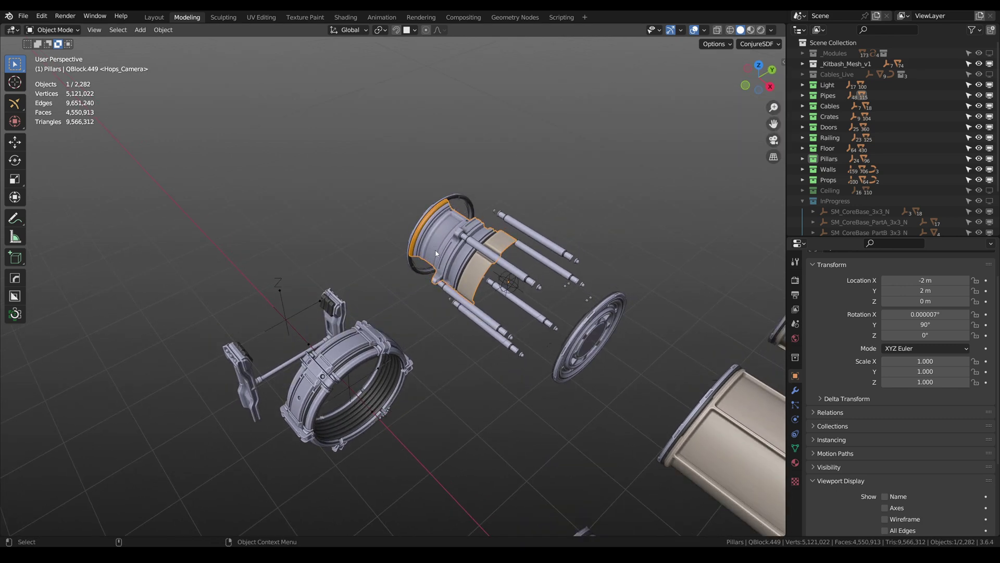
Enter Edit Mode on the selected orange-striped cylinder part
{"action": "key", "text": "Tab"}
{"action": "left_click", "coordinate": [506, 225]}
{"action": "middle_click_drag", "start_coordinate": [505, 225], "coordinate": [509, 278]}
{"action": "left_click", "coordinate": [495, 231]}
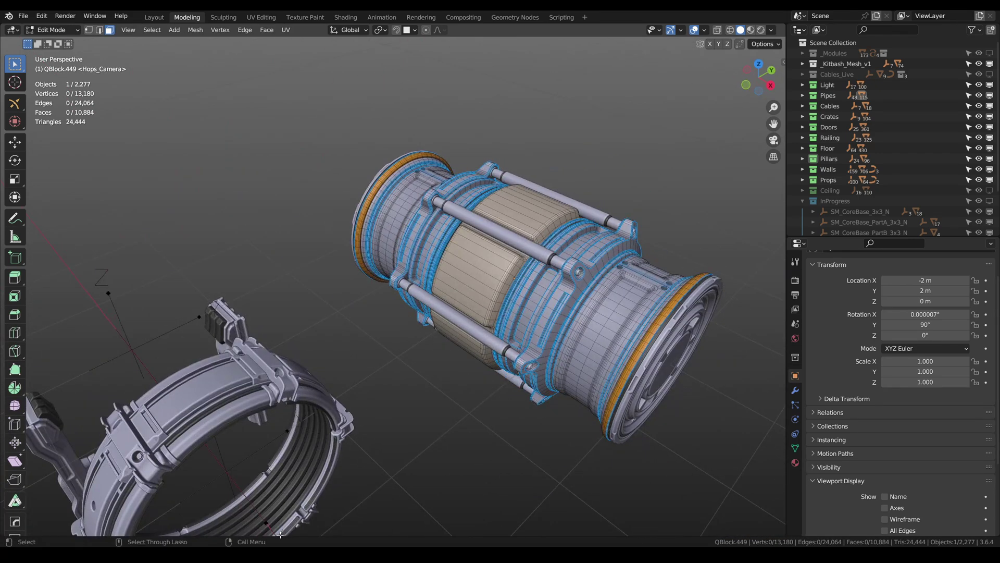
Examine the available tools and pie menus in the MACHIN3tools add-on preferences
{"action": "left_click", "coordinate": [309, 533]}
{"action": "scroll", "coordinate": [353, 158], "scroll_direction": "up", "scroll_amount": 4}
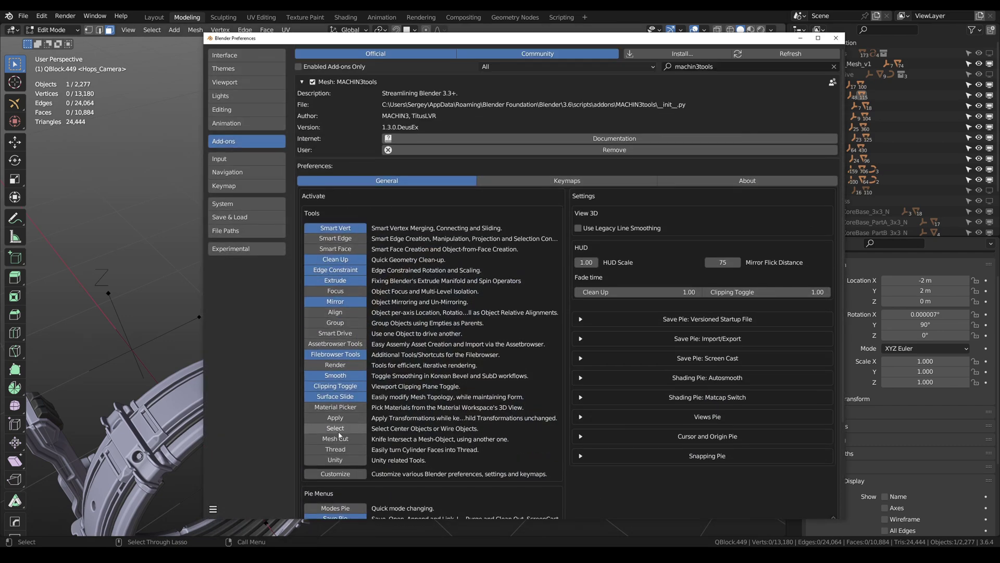
{"action": "scroll", "coordinate": [339, 458], "scroll_direction": "down", "scroll_amount": 5}
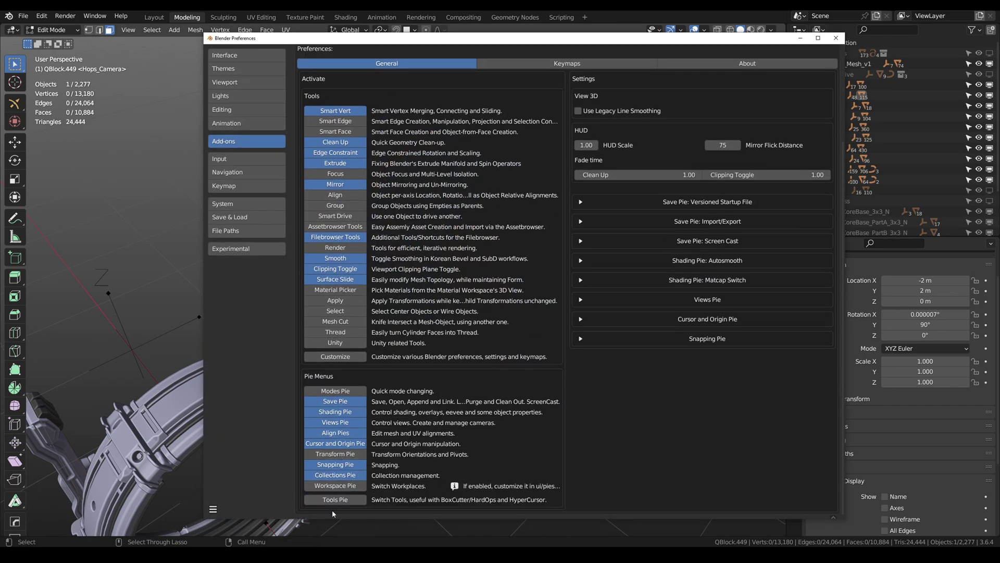
{"action": "scroll", "coordinate": [337, 479], "scroll_direction": "up", "scroll_amount": 5}
{"action": "left_click", "coordinate": [493, 180]}
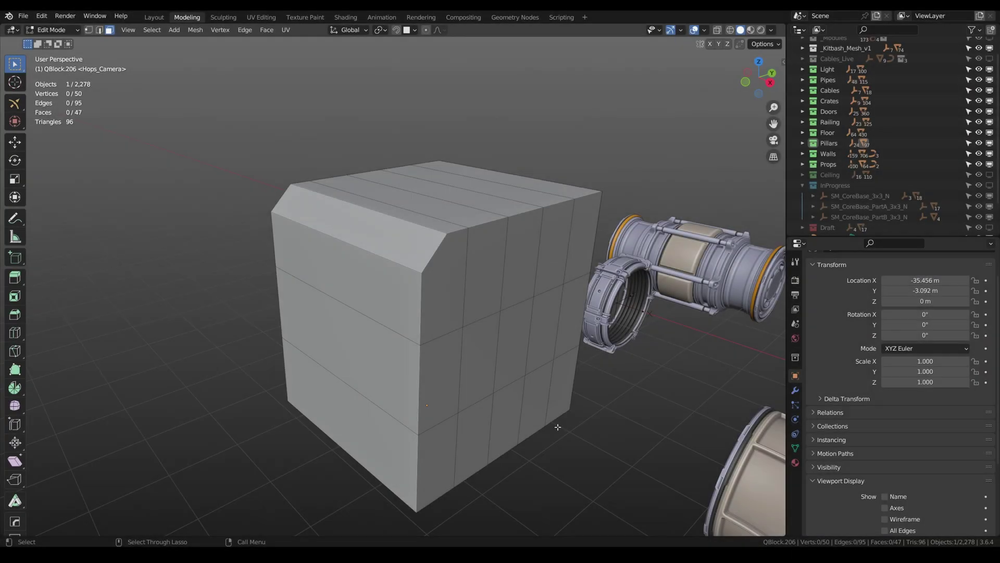
Select the upper row of side faces beside the cube's chamfer and push them inward with Punch It
{"action": "left_click", "coordinate": [436, 285]}
{"action": "left_click", "coordinate": [500, 263], "text": "shift"}
{"action": "left_click", "coordinate": [517, 259], "text": "shift"}
{"action": "key", "text": "alt+e"}
{"action": "left_click", "coordinate": [517, 298]}
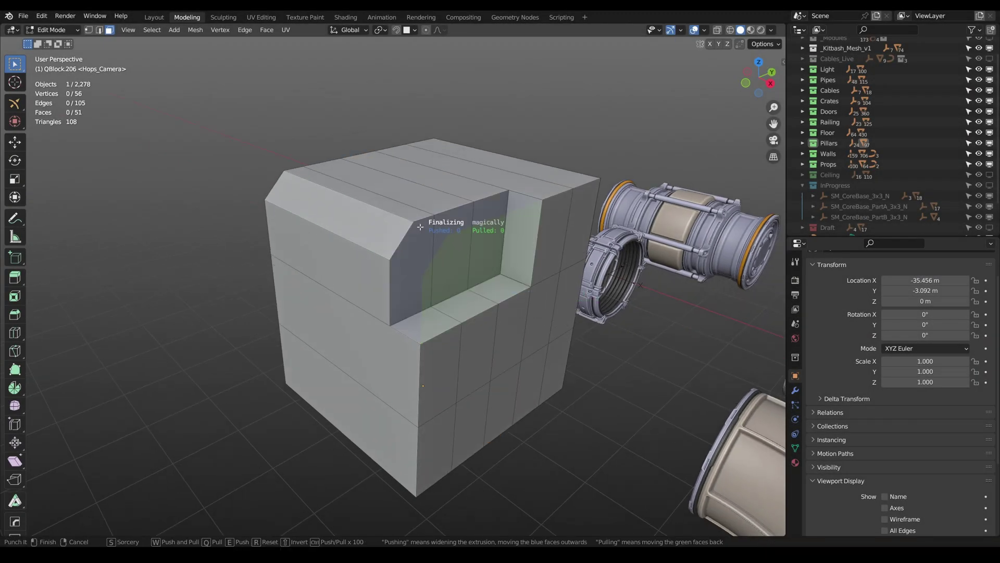
{"action": "left_click", "coordinate": [416, 216]}
Select the four top faces from the chamfer to the recess end and punch them downward in Edge mode
{"action": "left_click", "coordinate": [406, 217]}
{"action": "left_click", "coordinate": [402, 208], "text": "shift"}
{"action": "left_click", "coordinate": [397, 188], "text": "shift"}
{"action": "left_click", "coordinate": [391, 167], "text": "shift"}
{"action": "key", "text": "alt+e"}
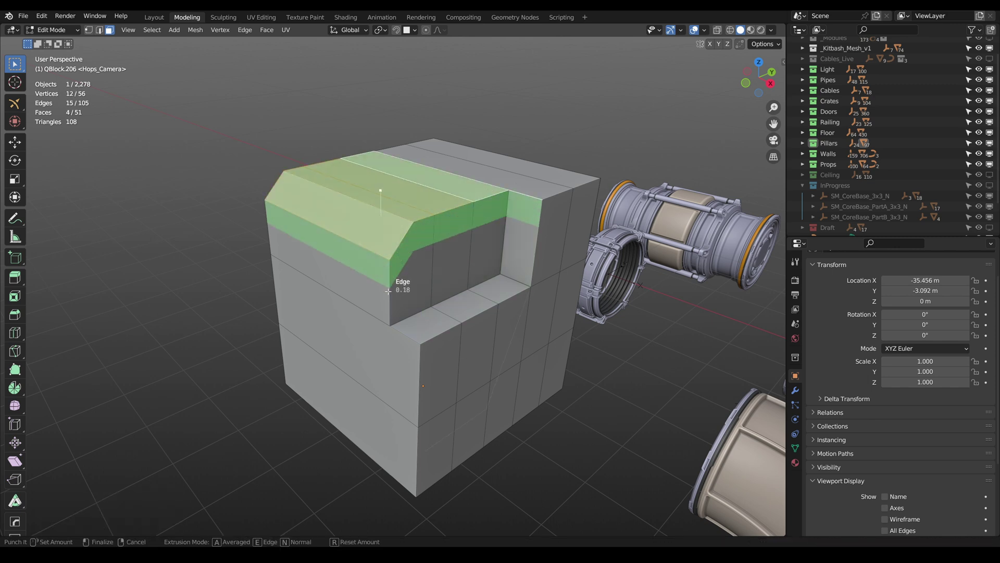
{"action": "left_click", "coordinate": [391, 279]}
Punch the recess wall face beside the chamfer inward by about 0.21 in Averaged mode
{"action": "left_click", "coordinate": [419, 287]}
{"action": "key", "text": "alt+e"}
{"action": "left_click", "coordinate": [399, 284]}
{"action": "middle_click_drag", "start_coordinate": [439, 428], "coordinate": [435, 398], "text": "shift"}
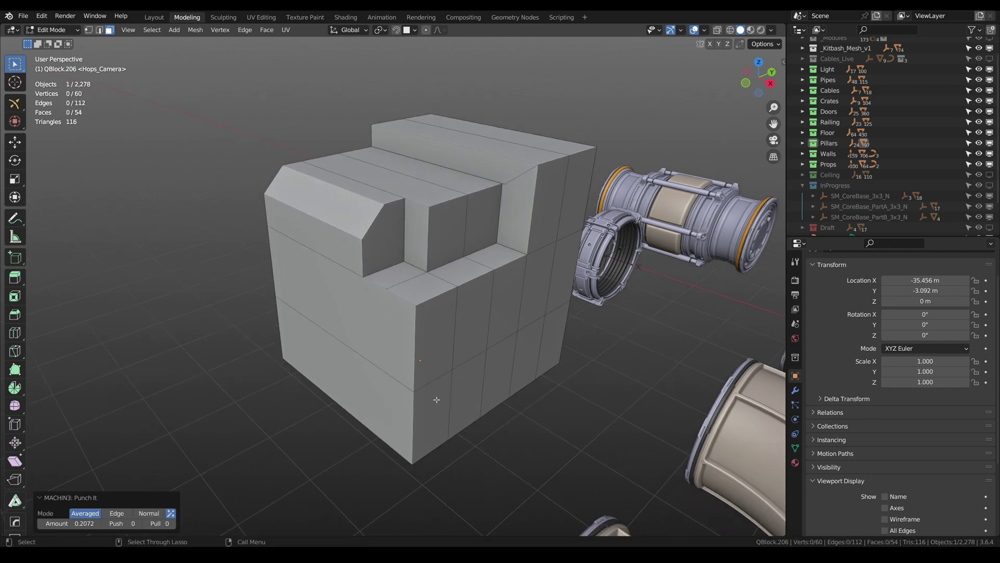
Select the bottom row of faces along the cube's recessed side and punch it inward
{"action": "left_click", "coordinate": [434, 409]}
{"action": "left_click", "coordinate": [555, 341], "text": "ctrl"}
{"action": "key", "text": "alt+e"}
{"action": "left_click", "coordinate": [443, 305]}
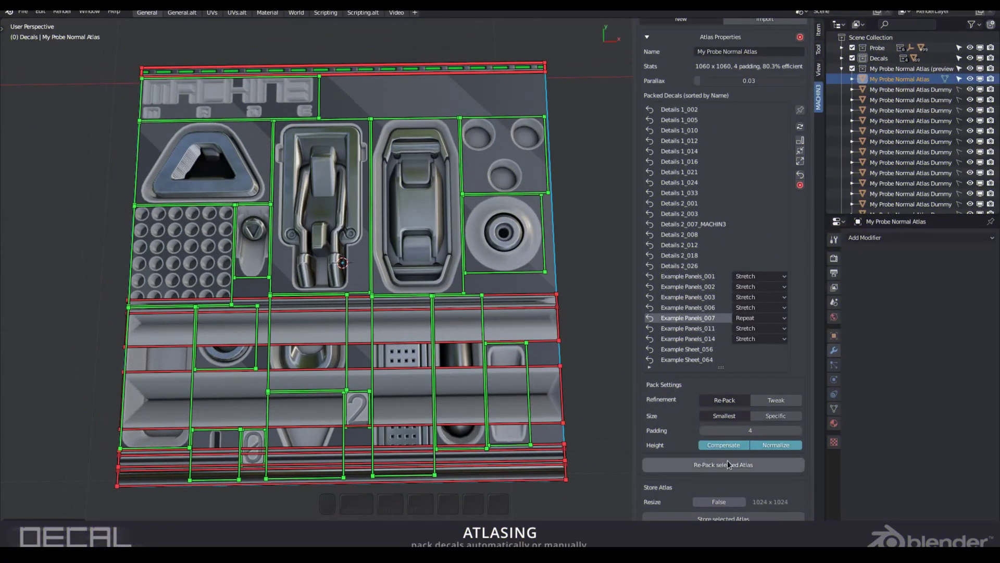
Repack the My Probe Normal Atlas from a top view with the refinement set to Re-Pack
{"action": "left_click", "coordinate": [725, 464]}
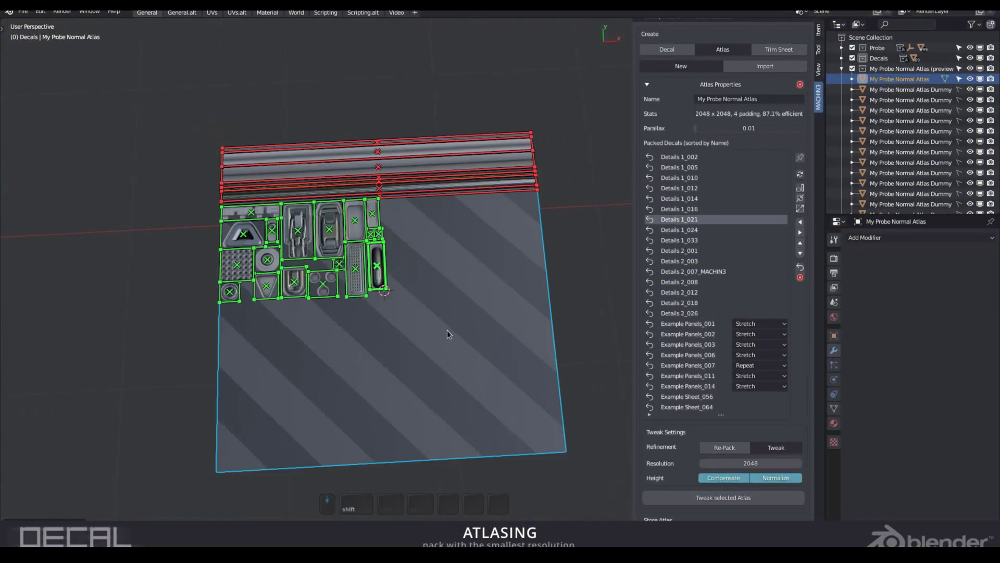
{"action": "key", "text": "KP_7"}
{"action": "left_click", "coordinate": [724, 447]}
{"action": "scroll", "coordinate": [724, 447], "scroll_direction": "down", "scroll_amount": 2}
{"action": "left_click", "coordinate": [729, 485]}
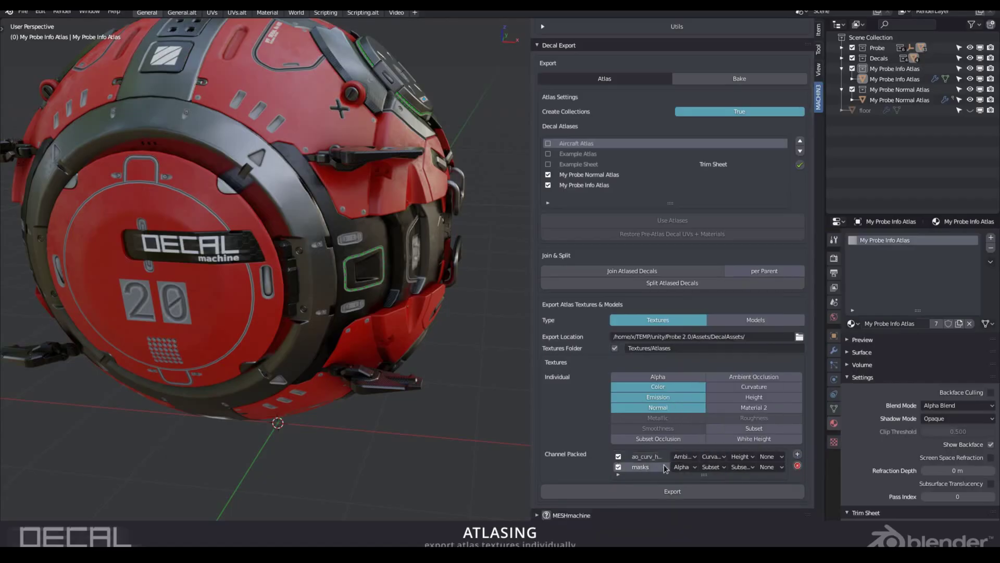
Export the probe atlas textures with Subset Occlusion and White Height maps included, and browse the exported images
{"action": "left_click_drag", "start_coordinate": [658, 438], "coordinate": [755, 437]}
{"action": "left_click", "coordinate": [672, 491]}
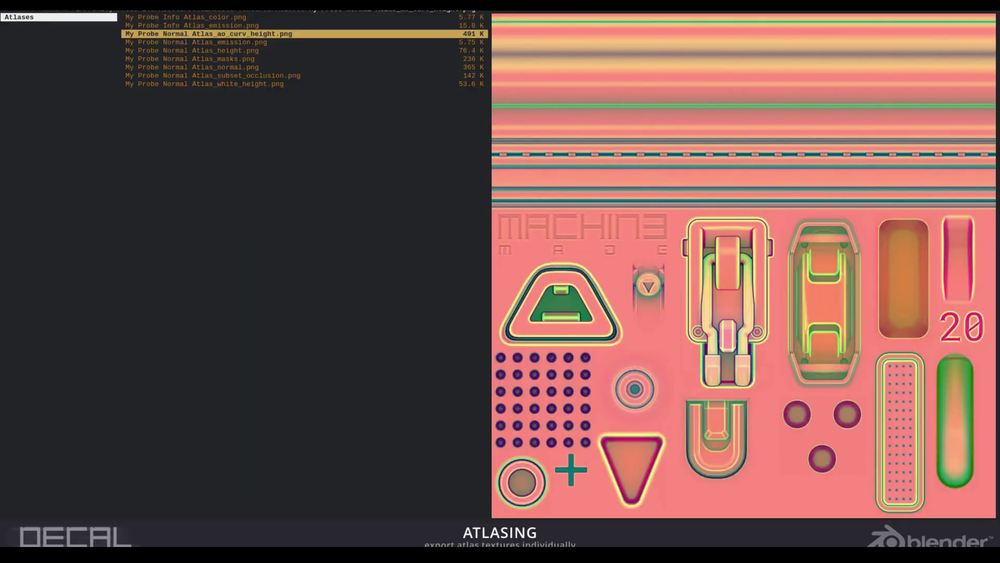
{"action": "key", "text": "Down"}
{"action": "key", "text": "Down"}
{"action": "key", "text": "Down"}
{"action": "key", "text": "Down"}
{"action": "key", "text": "Down"}
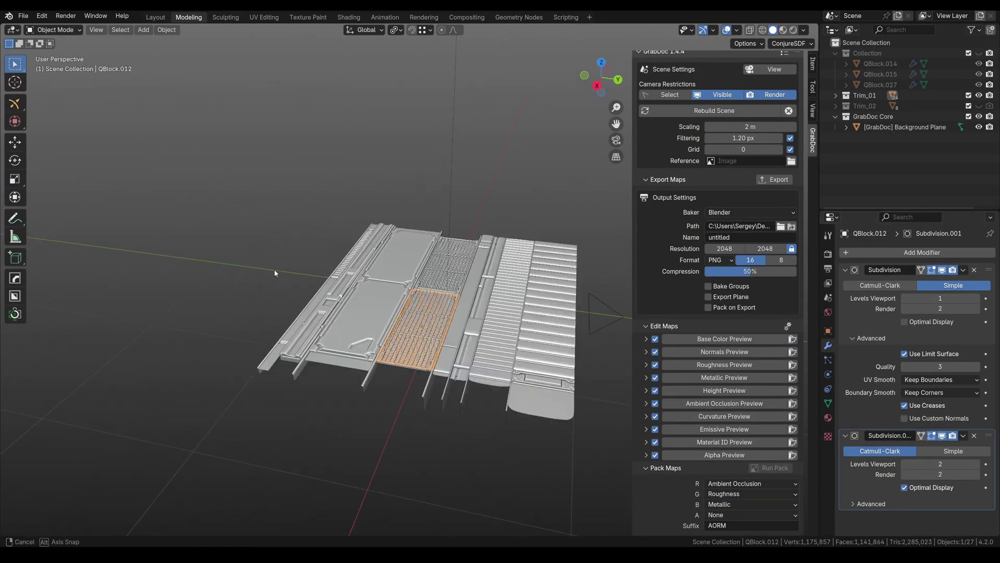
Start the GrabDoc Normals preview for the trim sheet model
{"action": "middle_click_drag", "start_coordinate": [274, 269], "coordinate": [405, 319]}
{"action": "scroll", "coordinate": [412, 310], "scroll_direction": "up", "scroll_amount": 2}
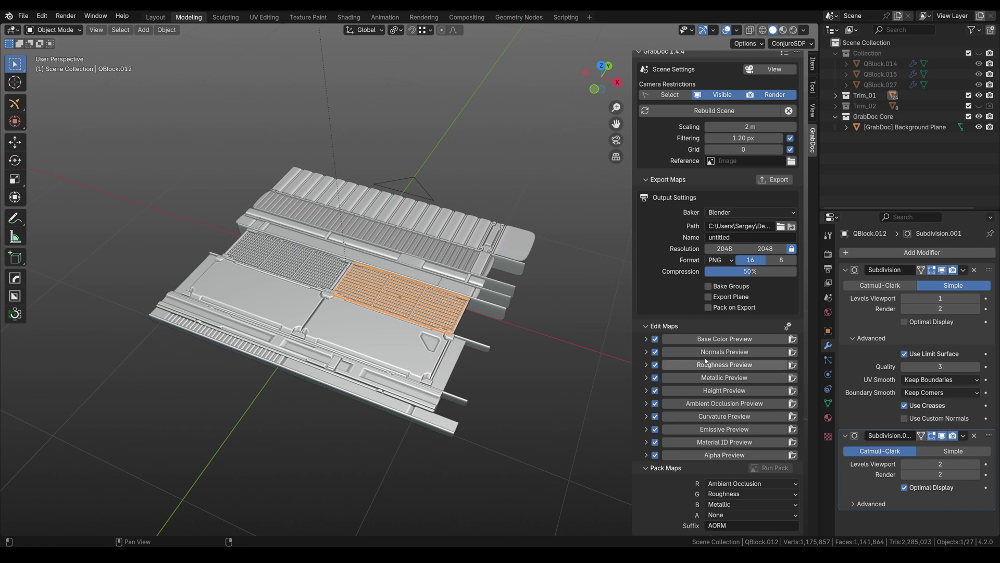
{"action": "left_click", "coordinate": [647, 352]}
{"action": "left_click", "coordinate": [646, 352]}
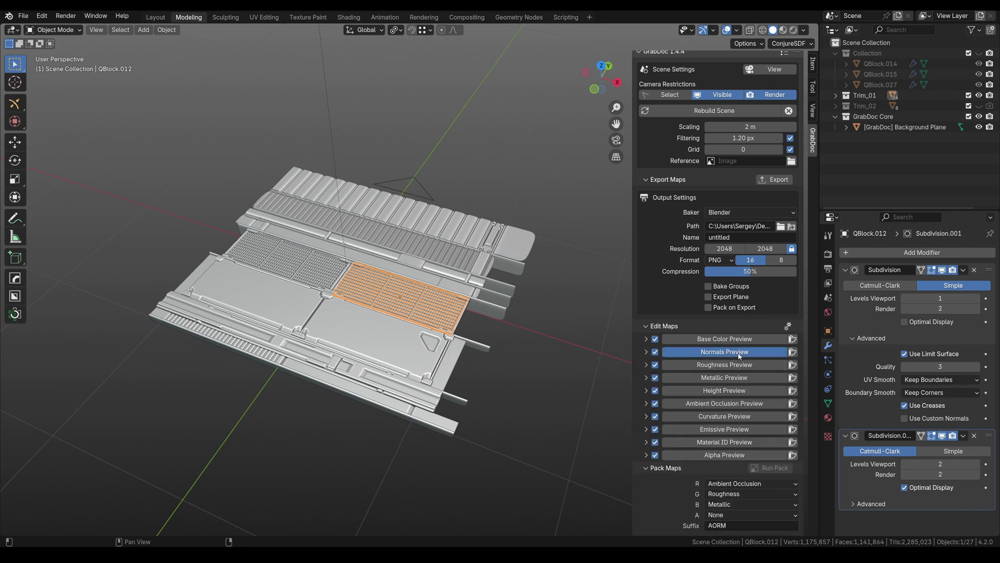
{"action": "left_click", "coordinate": [724, 352]}
Examine the normal map preview of the ribbed strips, grilles and panels up close, and exit the preview
{"action": "scroll", "coordinate": [471, 311], "scroll_direction": "up", "scroll_amount": 4}
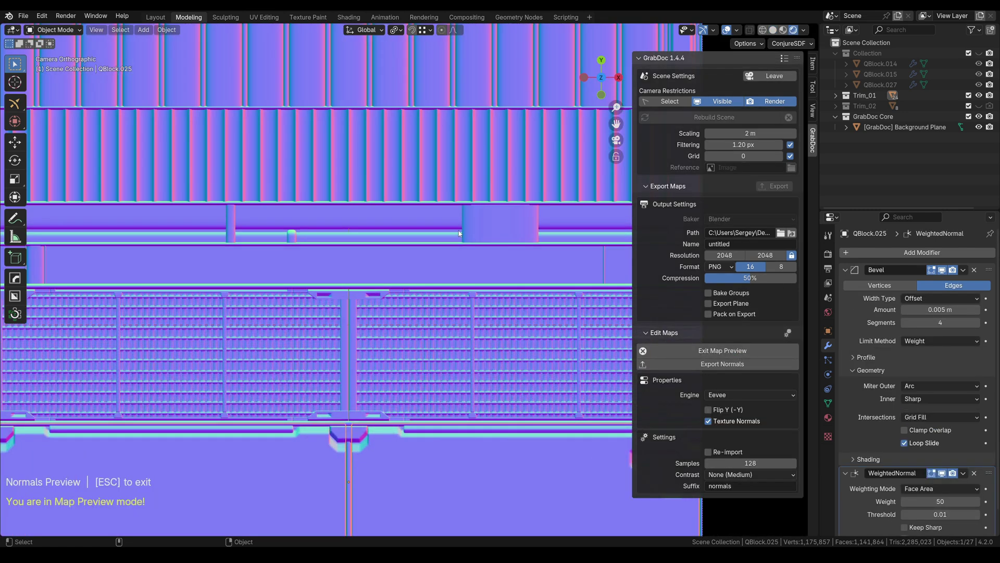
{"action": "scroll", "coordinate": [460, 206], "scroll_direction": "down", "scroll_amount": 3}
{"action": "middle_click_drag", "start_coordinate": [508, 207], "coordinate": [459, 270], "text": "shift"}
{"action": "scroll", "coordinate": [449, 234], "scroll_direction": "up", "scroll_amount": 4}
{"action": "scroll", "coordinate": [445, 359], "scroll_direction": "down", "scroll_amount": 2}
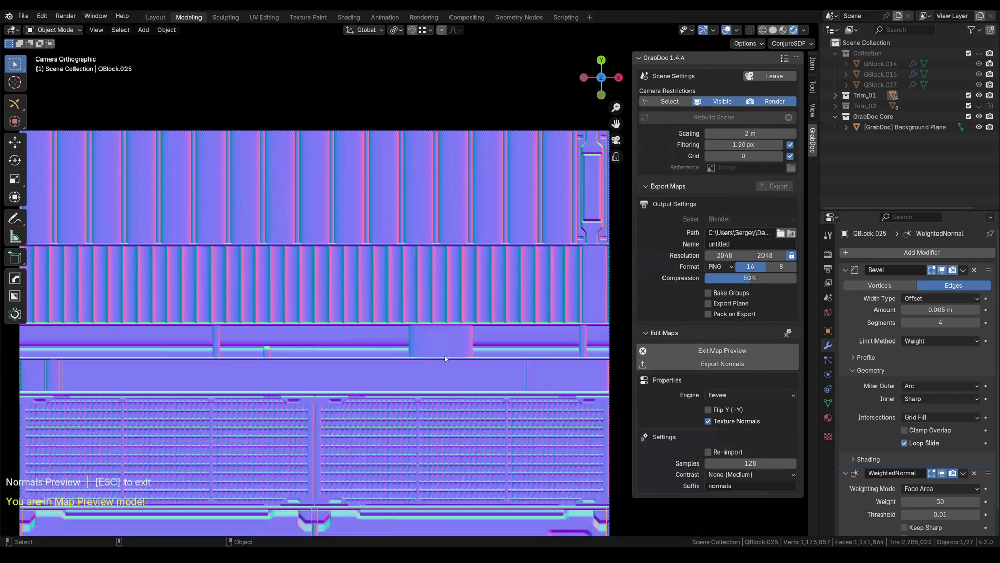
{"action": "middle_click_drag", "start_coordinate": [264, 416], "coordinate": [401, 237], "text": "shift"}
{"action": "scroll", "coordinate": [402, 235], "scroll_direction": "up", "scroll_amount": 10}
{"action": "scroll", "coordinate": [415, 199], "scroll_direction": "down", "scroll_amount": 12}
{"action": "middle_click_drag", "start_coordinate": [475, 178], "coordinate": [416, 249], "text": "shift"}
{"action": "scroll", "coordinate": [416, 249], "scroll_direction": "up", "scroll_amount": 1}
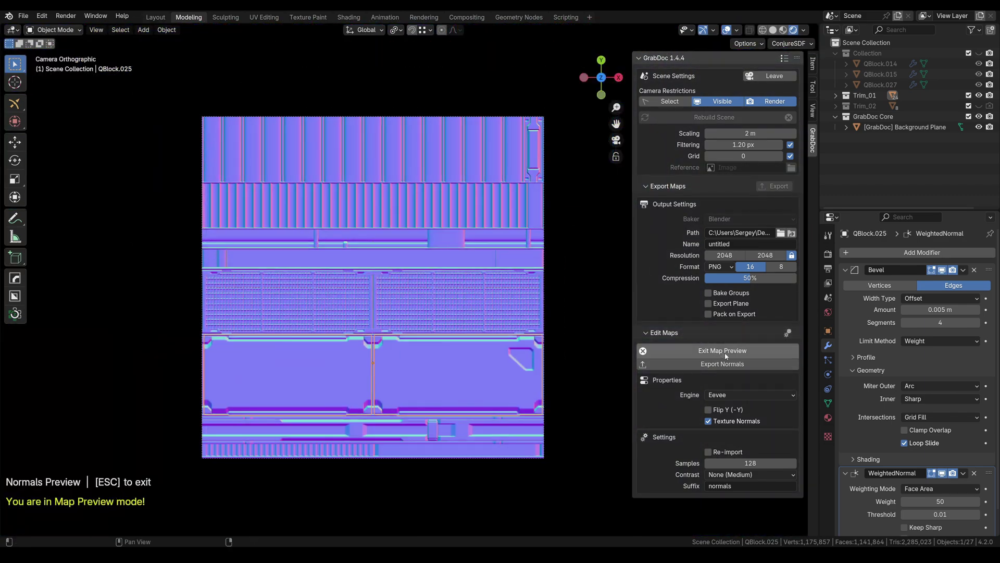
{"action": "left_click", "coordinate": [726, 351]}
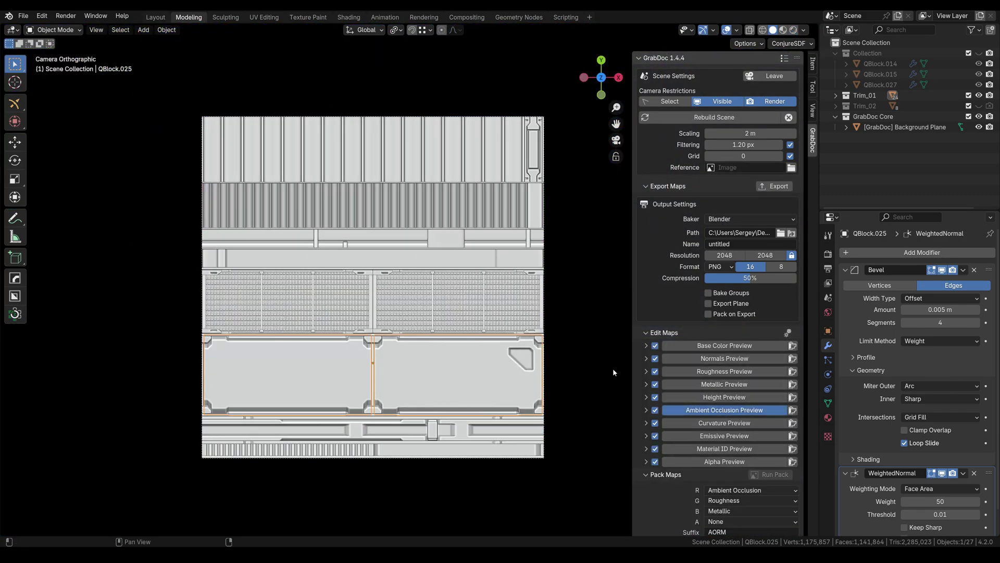
Inspect the Ambient Occlusion map preview around the ribbed strips and exit it
{"action": "scroll", "coordinate": [389, 240], "scroll_direction": "up", "scroll_amount": 7}
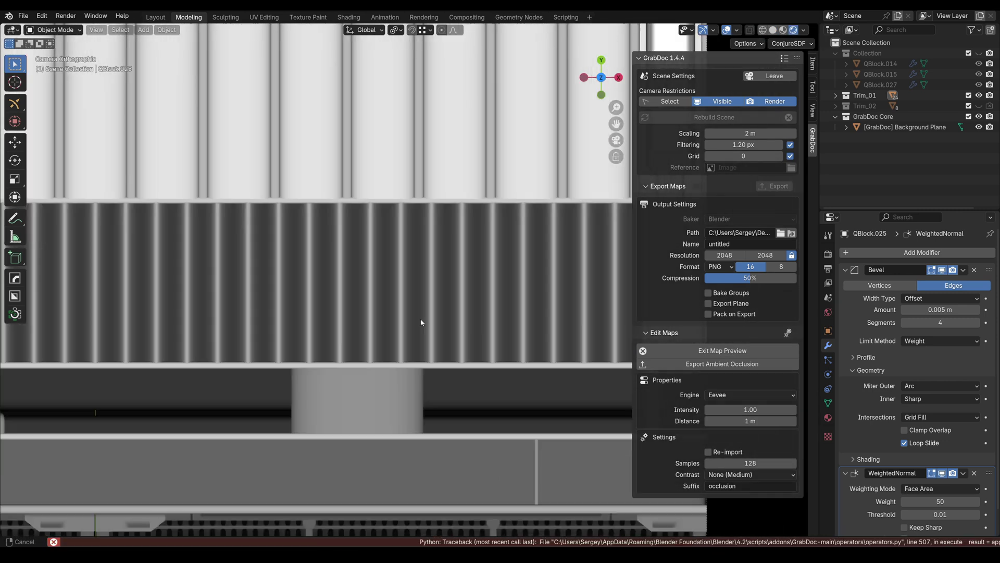
{"action": "scroll", "coordinate": [420, 322], "scroll_direction": "down", "scroll_amount": 7}
{"action": "left_click", "coordinate": [694, 351]}
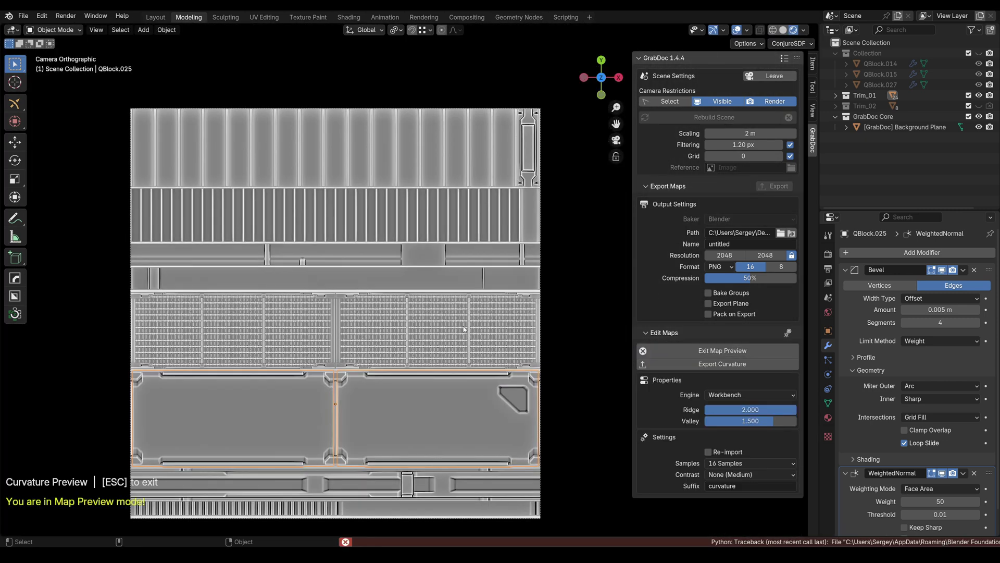
Inspect the trim sheet's Curvature map preview up close and exit it
{"action": "middle_click_drag", "start_coordinate": [345, 295], "coordinate": [413, 222], "text": "shift"}
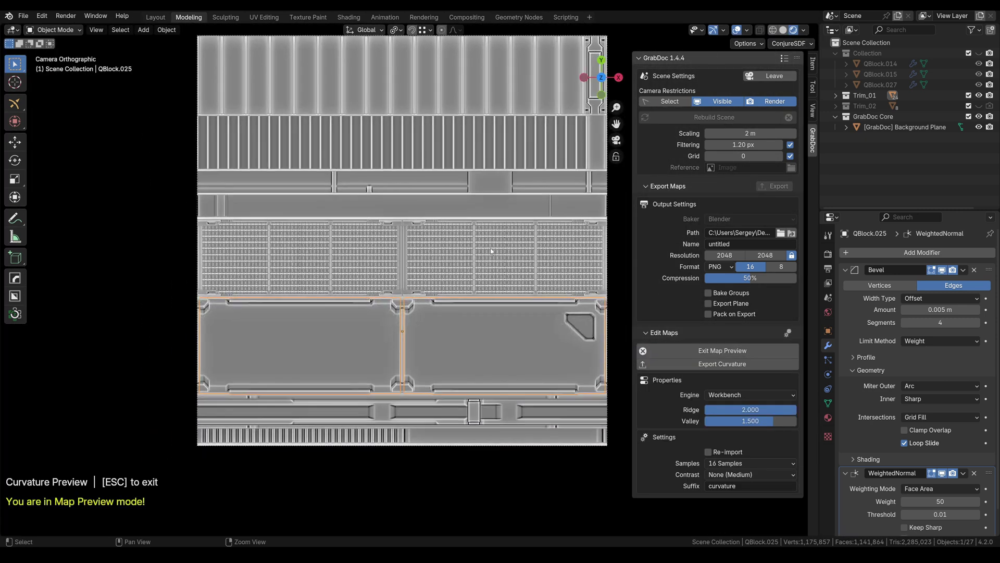
{"action": "scroll", "coordinate": [413, 221], "scroll_direction": "up", "scroll_amount": 7}
{"action": "scroll", "coordinate": [416, 222], "scroll_direction": "down", "scroll_amount": 7}
{"action": "middle_click_drag", "start_coordinate": [550, 227], "coordinate": [501, 258], "text": "shift"}
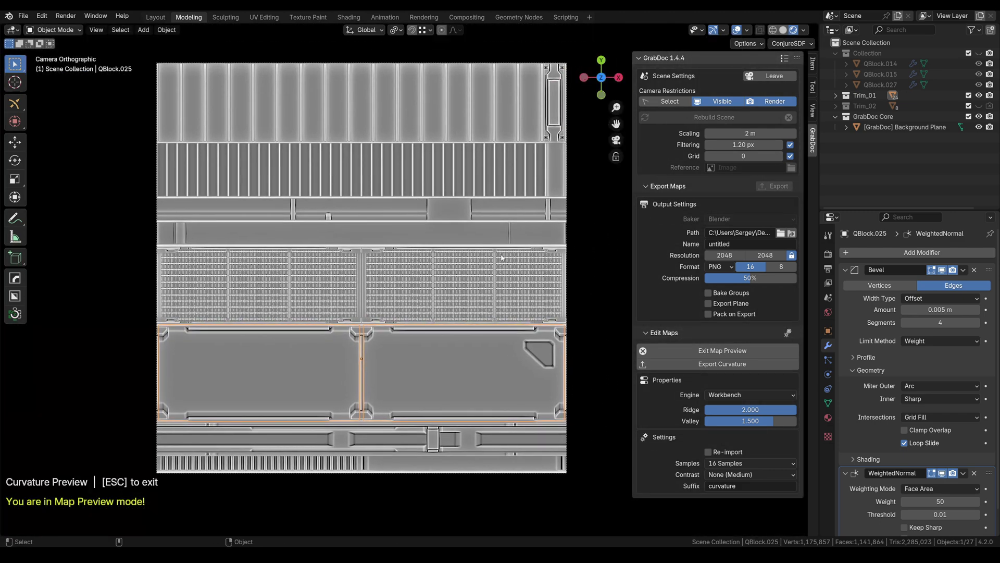
{"action": "left_click", "coordinate": [722, 351]}
Preview the trim sheet's Material ID map, inspect its colour regions and exit the preview
{"action": "left_click", "coordinate": [718, 450]}
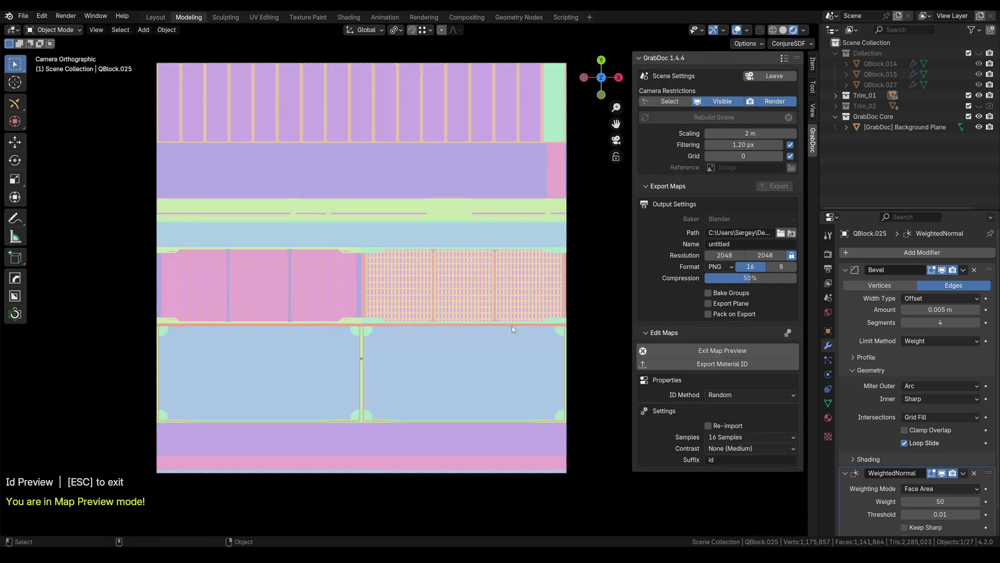
{"action": "scroll", "coordinate": [386, 277], "scroll_direction": "up", "scroll_amount": 6}
{"action": "scroll", "coordinate": [386, 277], "scroll_direction": "down", "scroll_amount": 6}
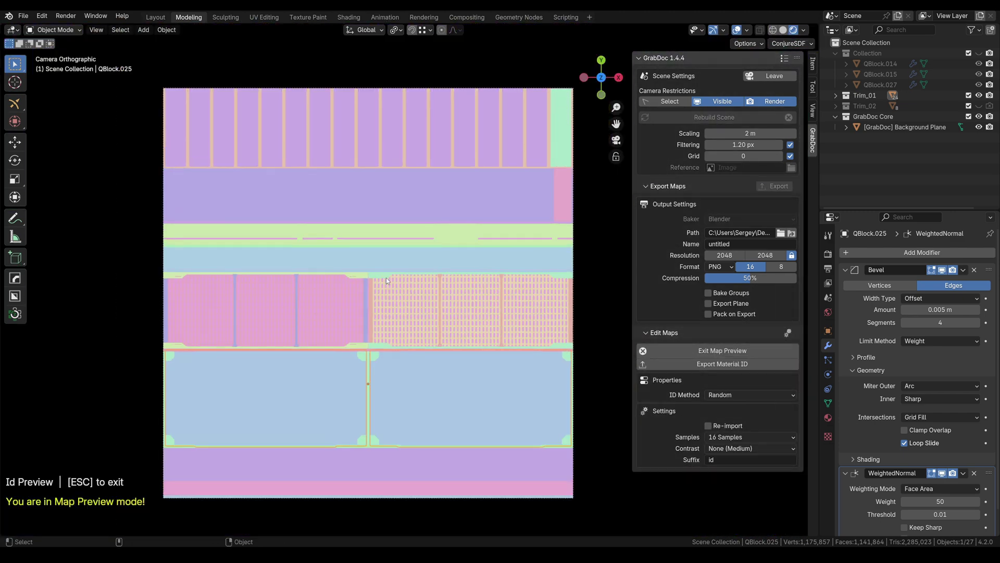
{"action": "left_click", "coordinate": [722, 350]}
{"action": "left_click", "coordinate": [723, 358]}
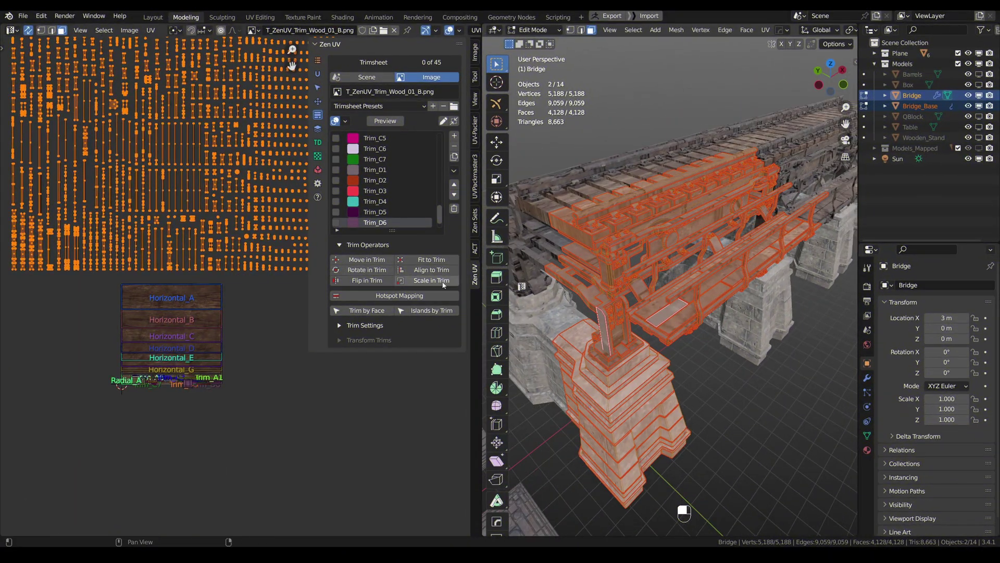
Hotspot-map the selected bridge faces with Area priority, Trim Settings fit axis, manual matching scale 20.68, and rotation, location and radial variability
{"action": "left_click", "coordinate": [402, 295]}
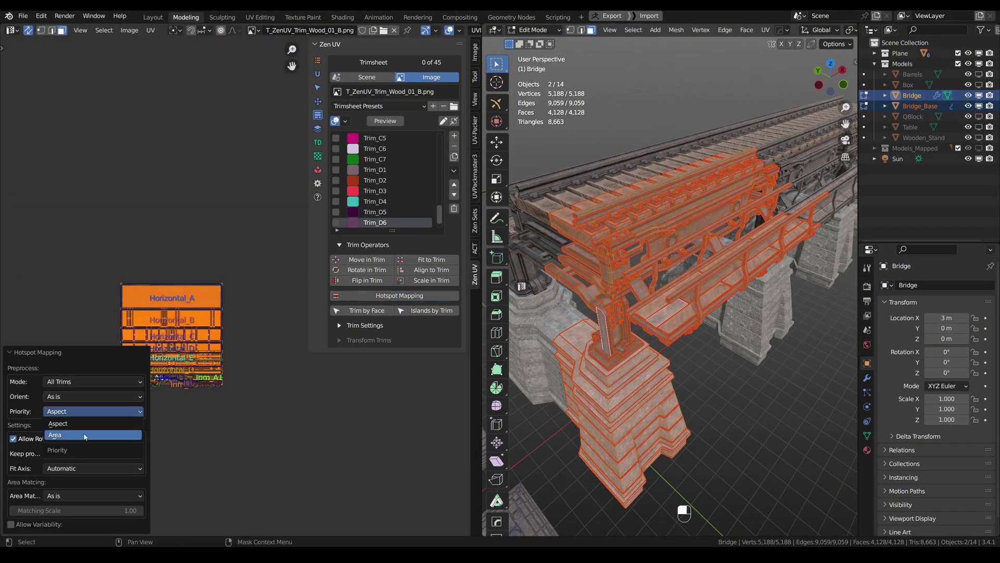
{"action": "left_click", "coordinate": [86, 436]}
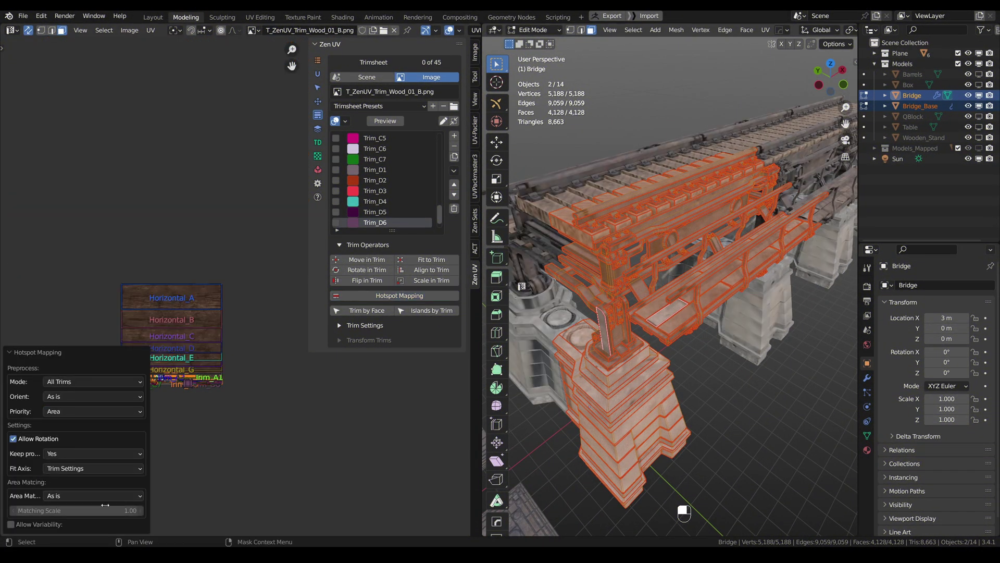
{"action": "left_click_drag", "start_coordinate": [76, 510], "coordinate": [138, 510]}
{"action": "left_click", "coordinate": [12, 524]}
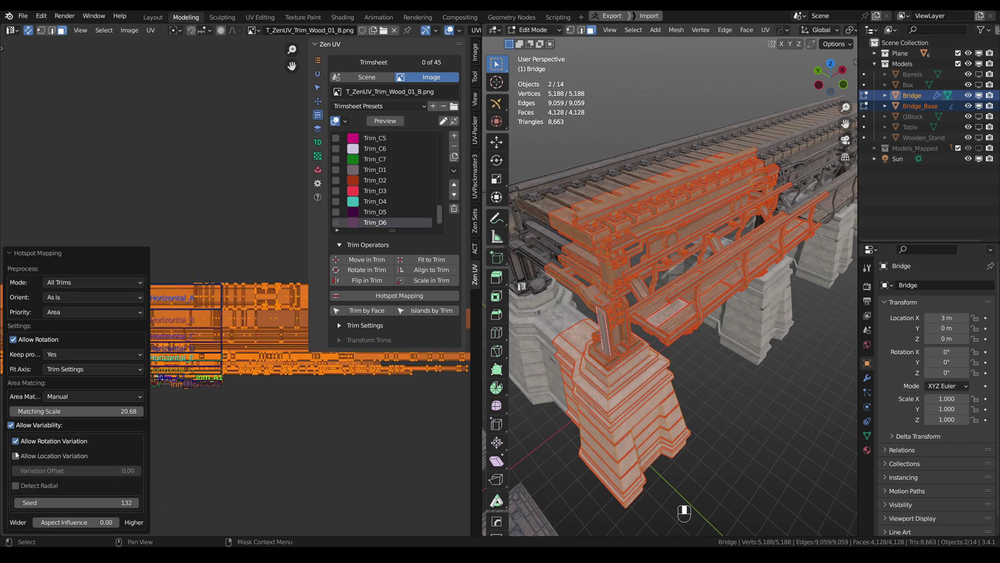
{"action": "left_click", "coordinate": [15, 486]}
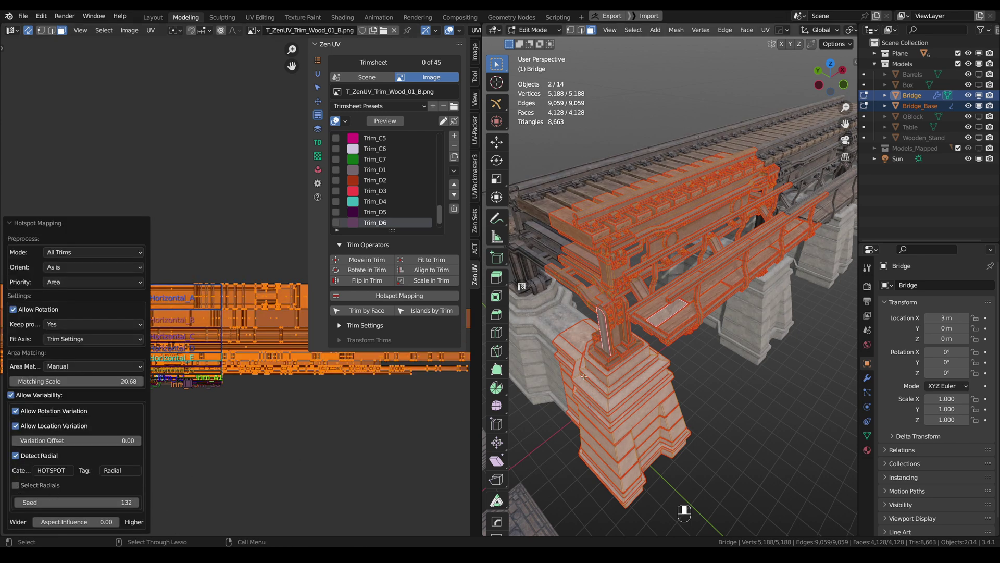
Return the bridge to Object Mode and examine the hotspot-mapped textures on its planks and pillars
{"action": "left_click_drag", "start_coordinate": [596, 358], "coordinate": [583, 313], "text": "alt"}
{"action": "key", "text": "Tab"}
{"action": "left_click", "coordinate": [625, 172]}
{"action": "scroll", "coordinate": [663, 255], "scroll_direction": "up", "scroll_amount": 3}
{"action": "left_click", "coordinate": [663, 255]}
{"action": "left_click_drag", "start_coordinate": [663, 255], "coordinate": [625, 271], "text": "alt"}
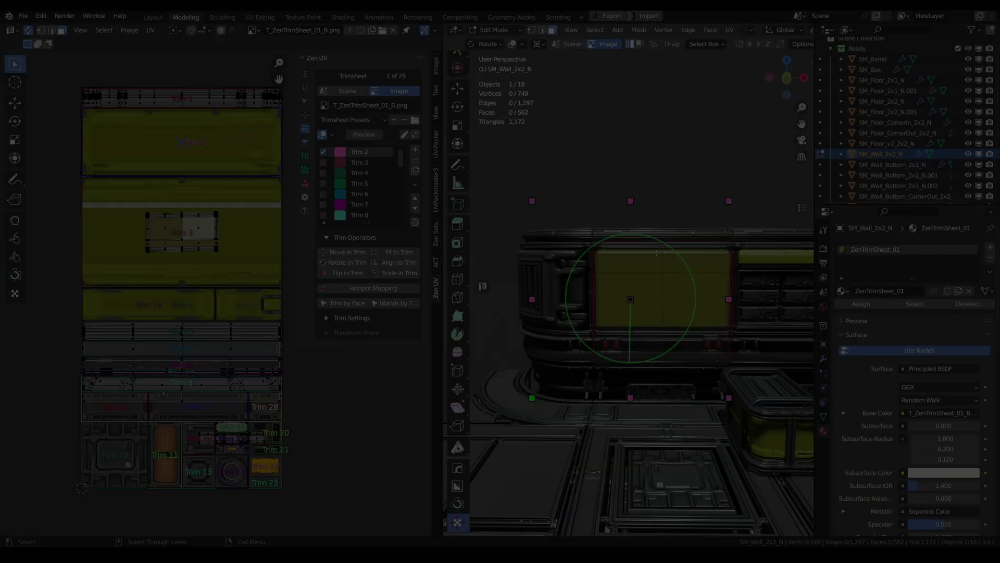
Select the linked faces of the yellow wall panel on SM_Wall_2x2_N and make Trim 3 the active trim
{"action": "key", "text": "l"}
{"action": "key", "text": "t"}
{"action": "left_click", "coordinate": [560, 207]}
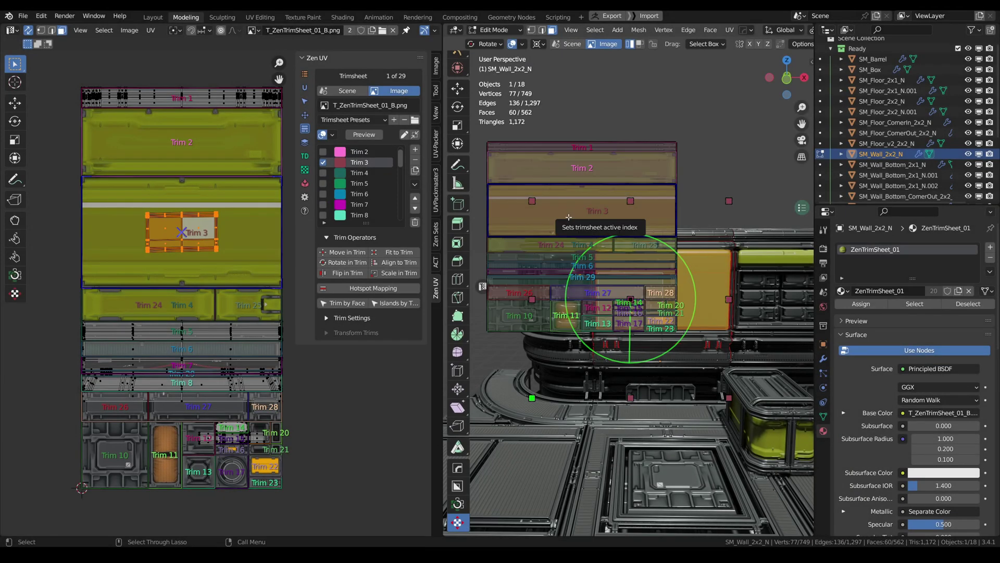
{"action": "left_click", "coordinate": [534, 202]}
Try rotating the wall panel's UV islands by about 48° within Trim 3, and undo the rotation
{"action": "left_click_drag", "start_coordinate": [659, 260], "coordinate": [687, 296]}
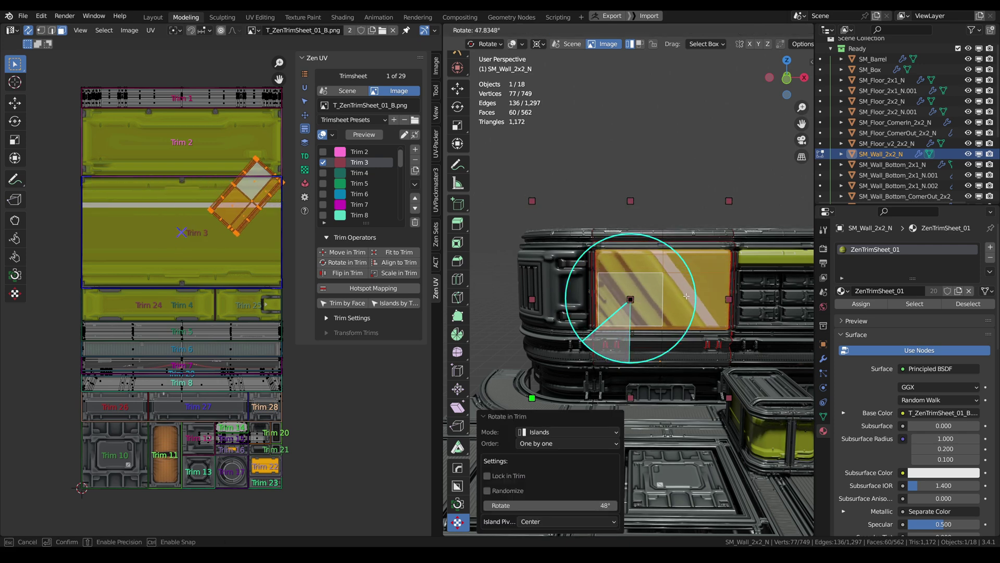
{"action": "key", "text": "ctrl+z"}
Try scaling the wall panel's UV islands with the trim gizmo, and move them onto Trim 25
{"action": "key", "text": "s"}
{"action": "mouse_move", "coordinate": [686, 238]}
{"action": "left_mouse_down"}
{"action": "mouse_move", "coordinate": [722, 220]}
{"action": "mouse_move", "coordinate": [690, 225]}
{"action": "left_mouse_up"}
{"action": "left_click_drag", "start_coordinate": [642, 291], "coordinate": [705, 275]}
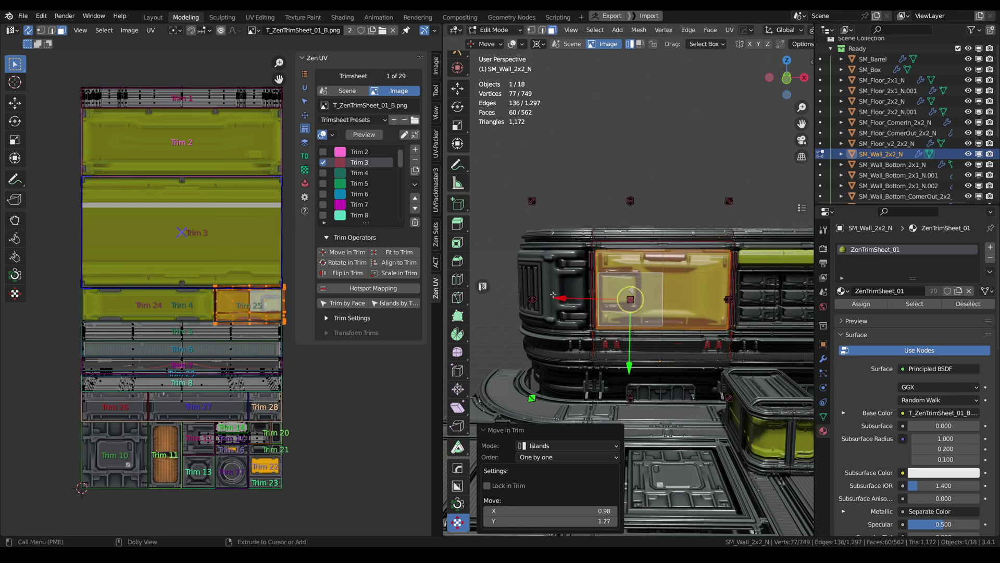
Move the wall panel's UV islands horizontally with the trim gizmo from Trim 25 onto the neighbouring Trim 24 and Trim 4 area
{"action": "left_click", "coordinate": [527, 301]}
{"action": "left_click_drag", "start_coordinate": [593, 299], "coordinate": [788, 310]}
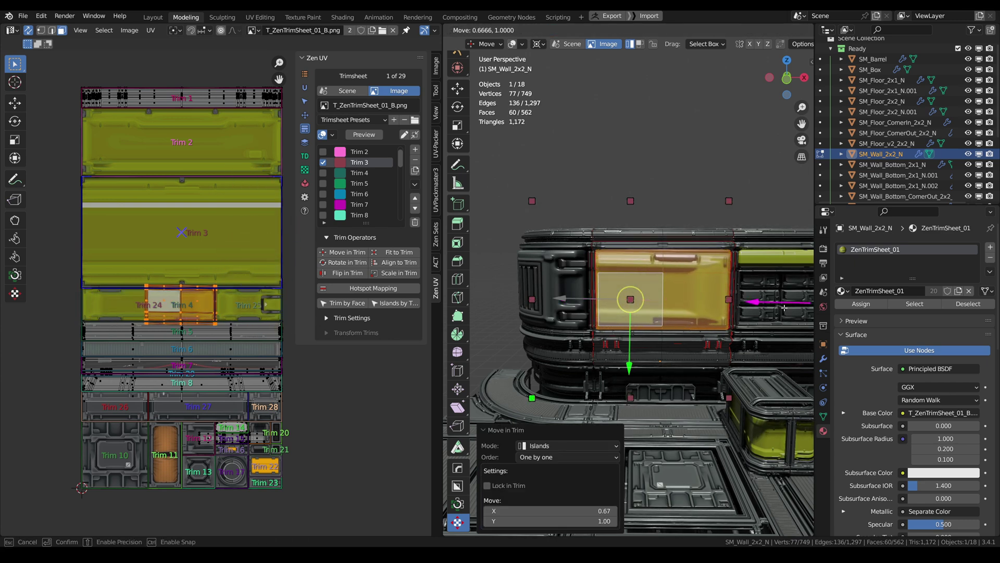
{"action": "key", "text": "shift+t"}
{"action": "left_click", "coordinate": [662, 291]}
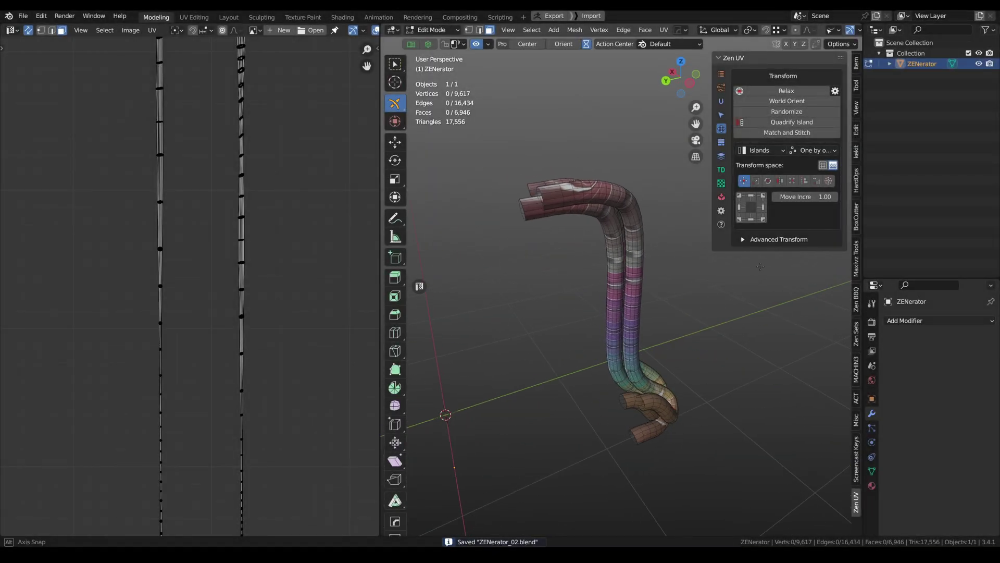
Quadrify the UV islands of the linked pipe meshes on ZENerator with the orientation set to Horizontal, and deselect everything
{"action": "key", "text": "l"}
{"action": "left_click", "coordinate": [792, 122]}
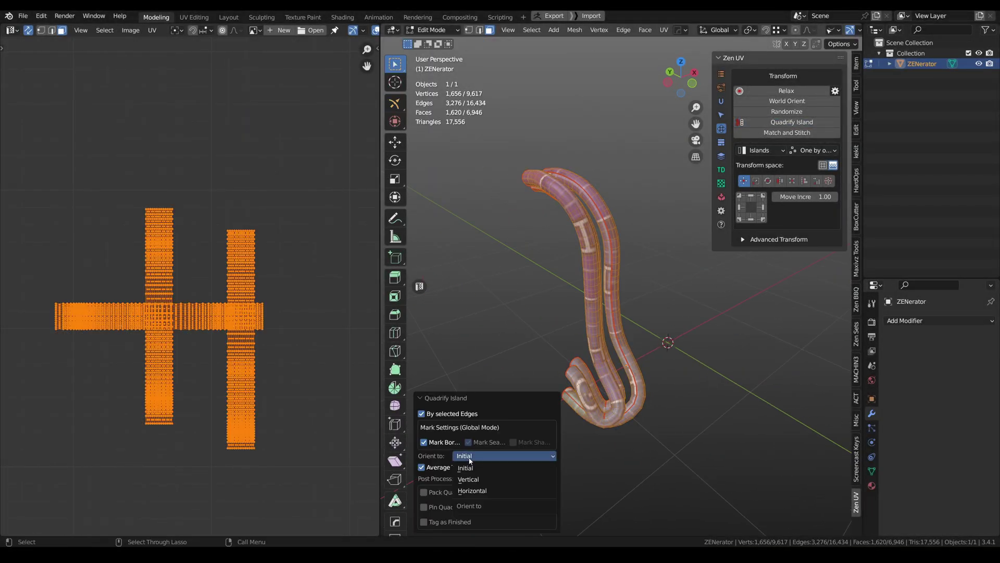
{"action": "left_click", "coordinate": [472, 490]}
{"action": "key", "text": "alt+a"}
{"action": "middle_click_drag", "start_coordinate": [604, 245], "coordinate": [756, 206]}
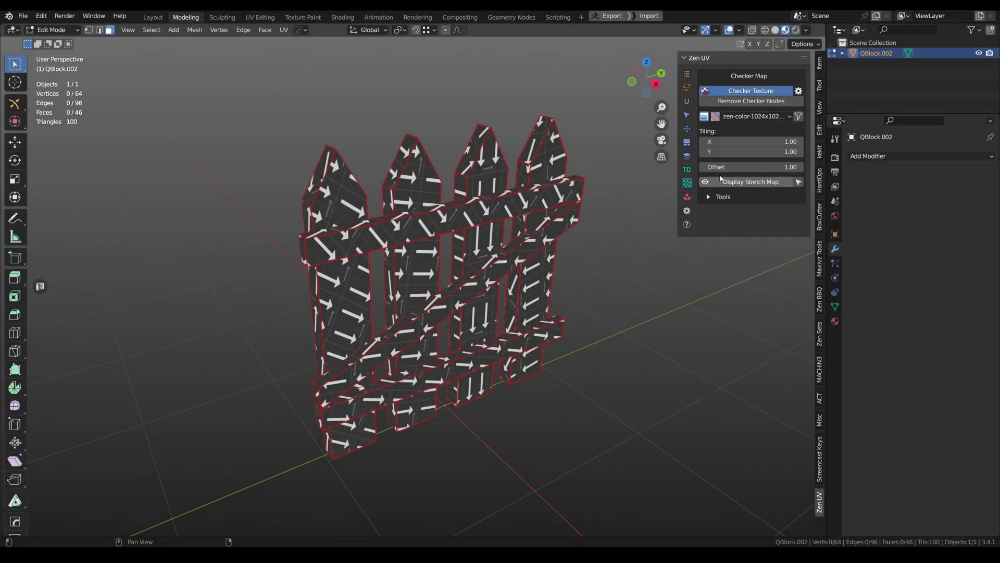
Apply World Orient to all UV islands of the picket fence, deselect it and return to the Checker Map options
{"action": "key", "text": "a"}
{"action": "left_click", "coordinate": [687, 128]}
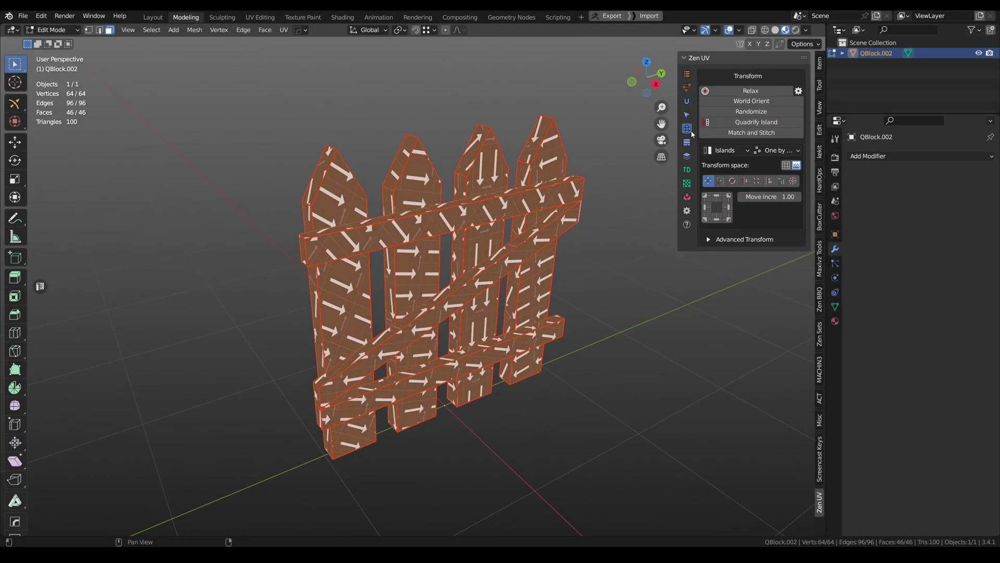
{"action": "left_click", "coordinate": [716, 102]}
{"action": "key", "text": "alt+a"}
{"action": "left_click", "coordinate": [686, 183]}
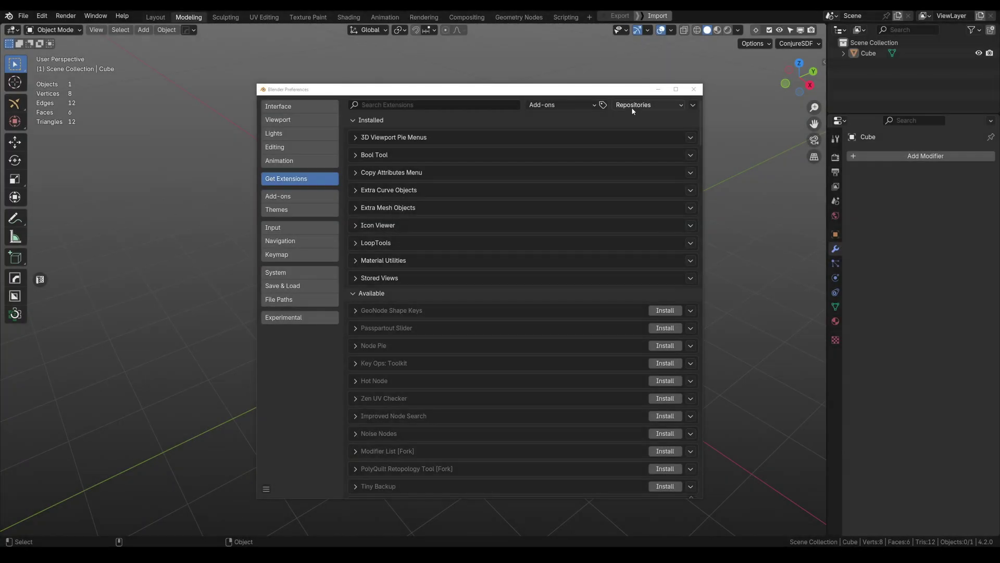
Check the extension repositories, search the available add-ons for "zen" and expand the details of Zen UV Checker
{"action": "left_click", "coordinate": [631, 106]}
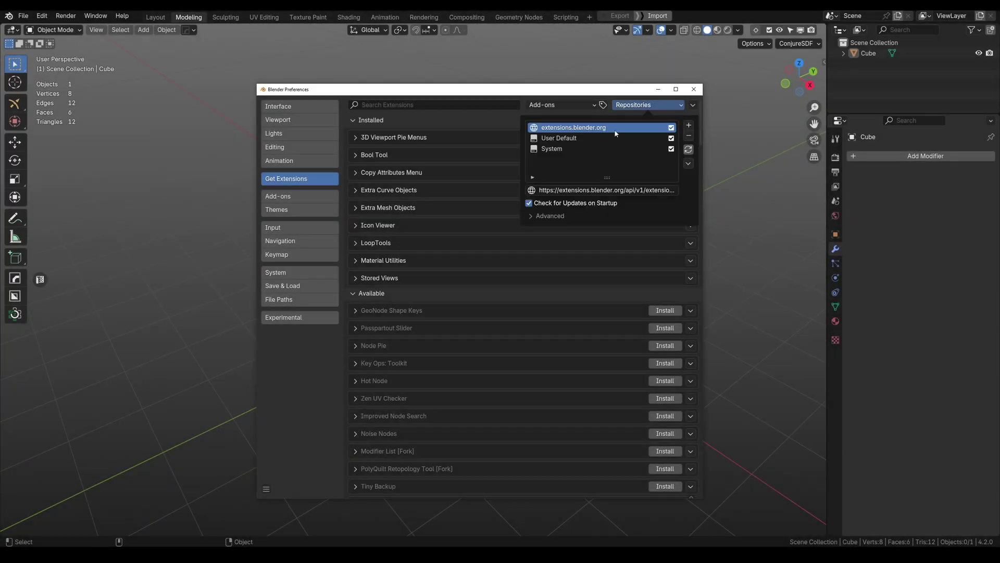
{"action": "left_click", "coordinate": [435, 105]}
{"action": "type", "text": "zen"}
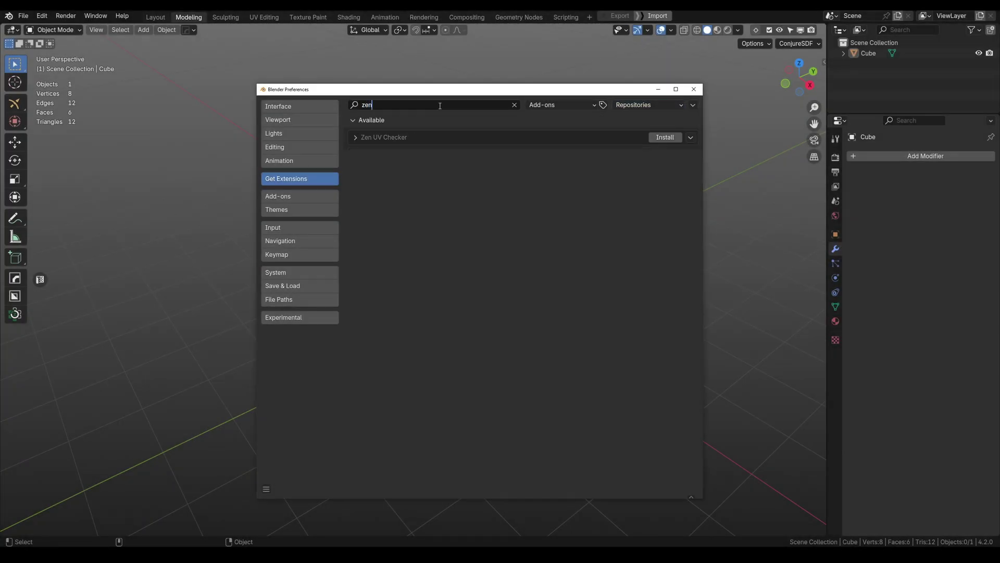
{"action": "left_click", "coordinate": [355, 138]}
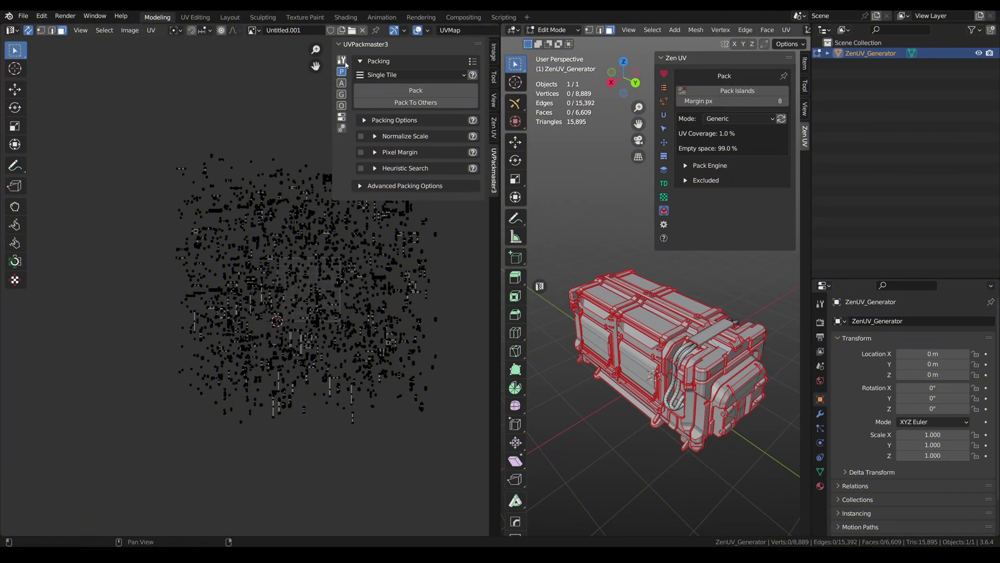
Examine UVPackmaster3's aligning, grouping, orienting and statistics options, and return to its packing options
{"action": "left_click", "coordinate": [342, 83]}
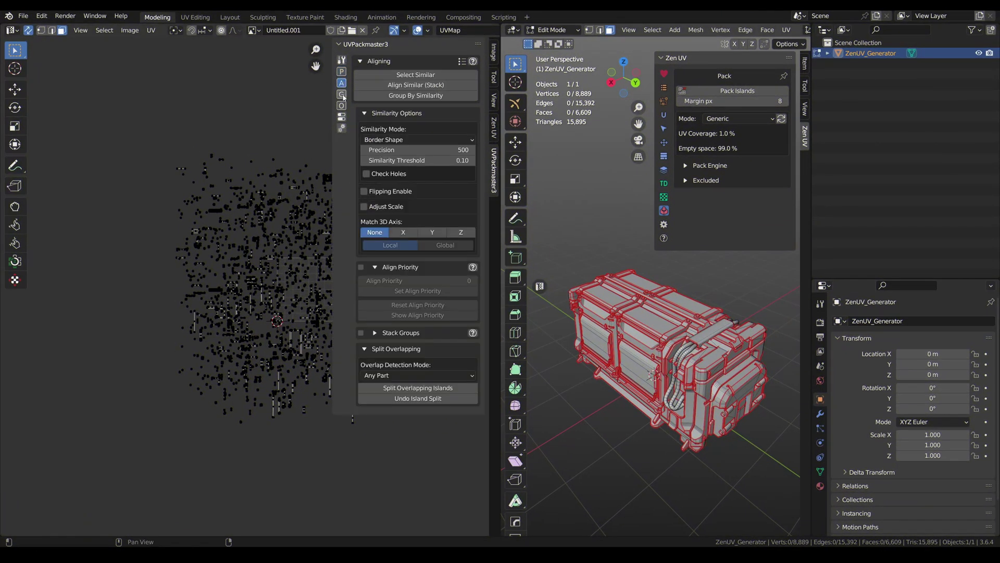
{"action": "left_click", "coordinate": [341, 94]}
{"action": "left_click", "coordinate": [341, 106]}
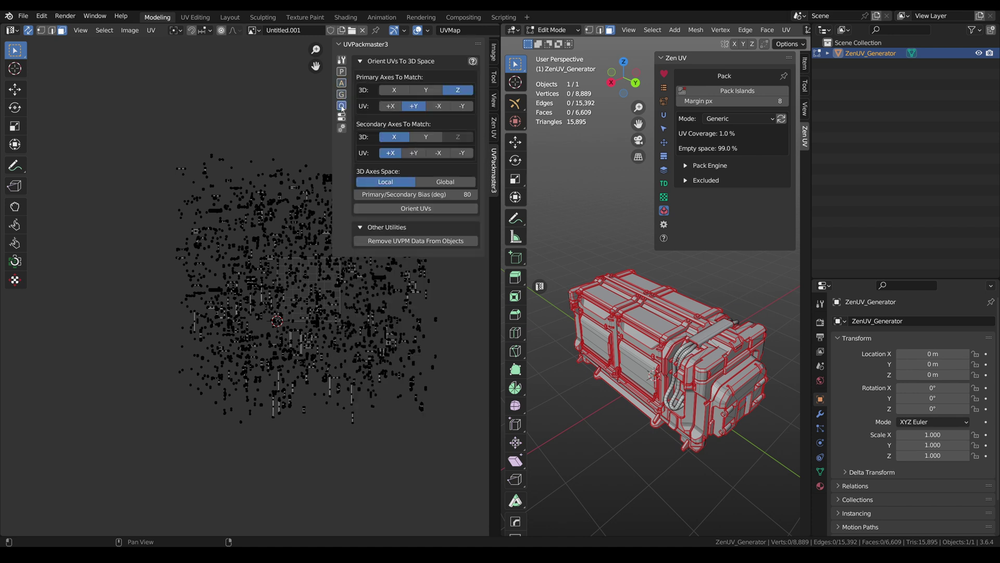
{"action": "left_click", "coordinate": [342, 119]}
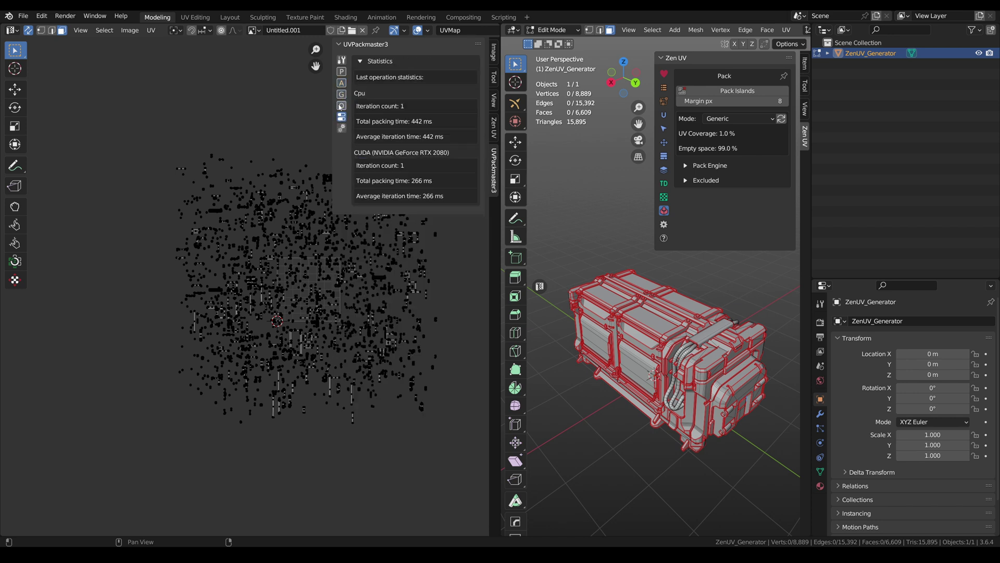
{"action": "left_click", "coordinate": [342, 72]}
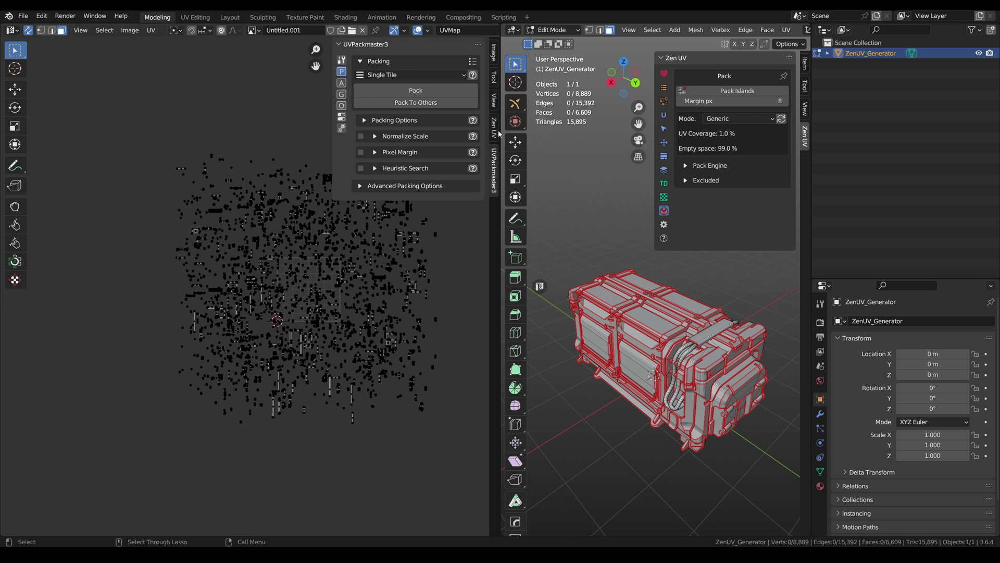
Show the Pack Engine settings, pack ZenUV_Generator's islands with UVPackmaster in Single Tile mode and inspect the packed layout
{"action": "left_click", "coordinate": [685, 166]}
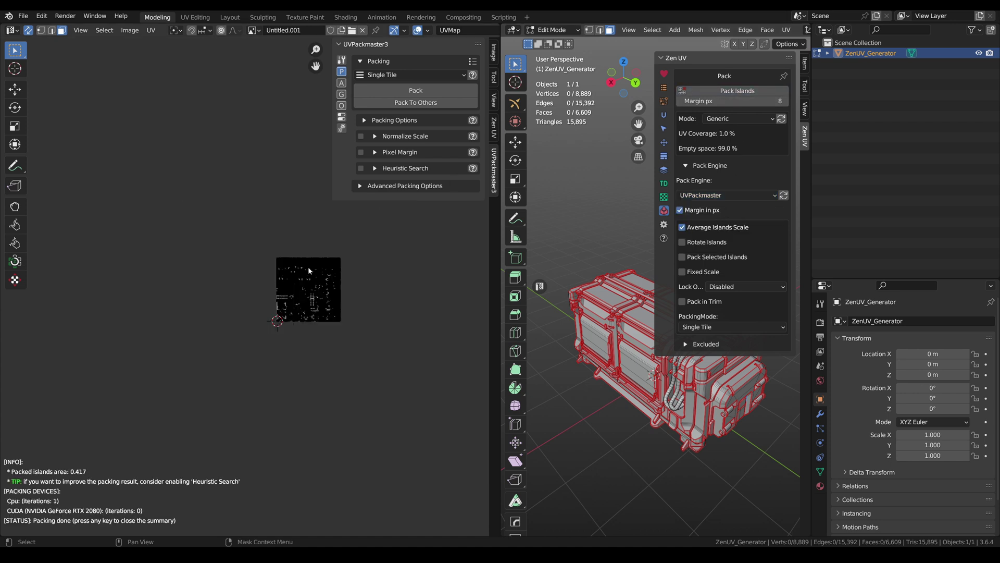
{"action": "scroll", "coordinate": [310, 271], "scroll_direction": "up", "scroll_amount": 5}
{"action": "scroll", "coordinate": [374, 284], "scroll_direction": "up", "scroll_amount": 4}
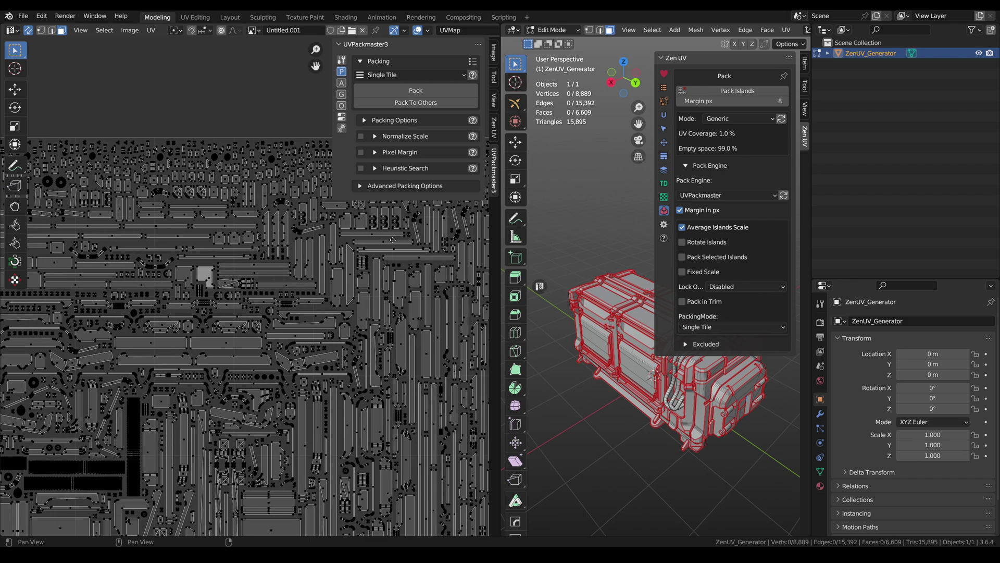
{"action": "scroll", "coordinate": [397, 301], "scroll_direction": "up", "scroll_amount": 6}
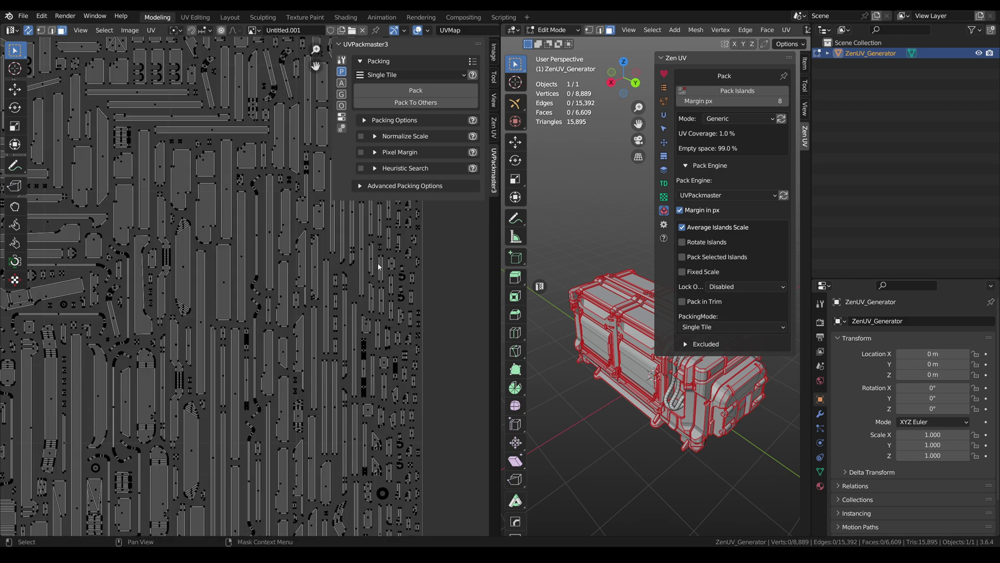
{"action": "scroll", "coordinate": [374, 270], "scroll_direction": "down", "scroll_amount": 6}
{"action": "scroll", "coordinate": [212, 309], "scroll_direction": "up", "scroll_amount": 6}
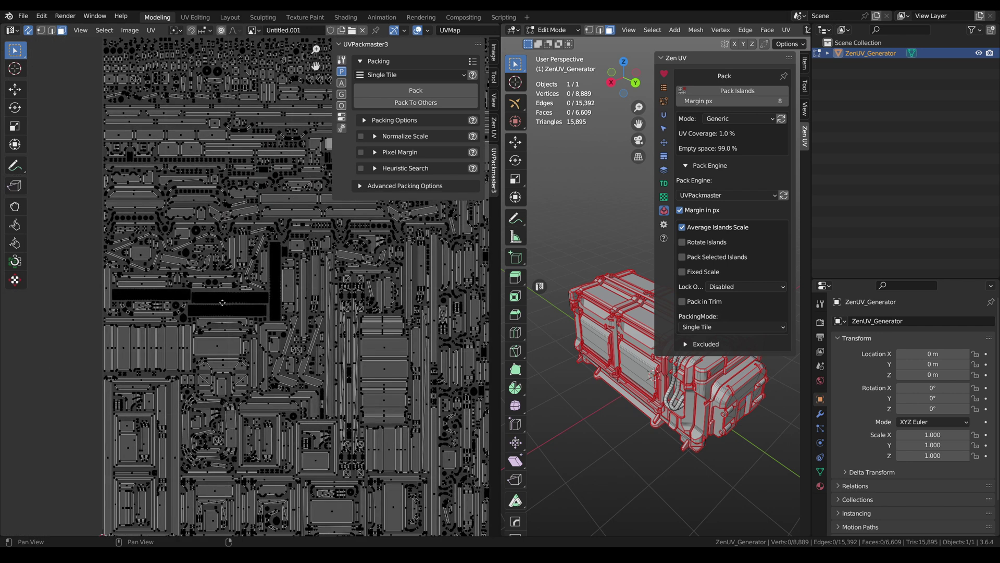
{"action": "scroll", "coordinate": [296, 293], "scroll_direction": "up", "scroll_amount": 5}
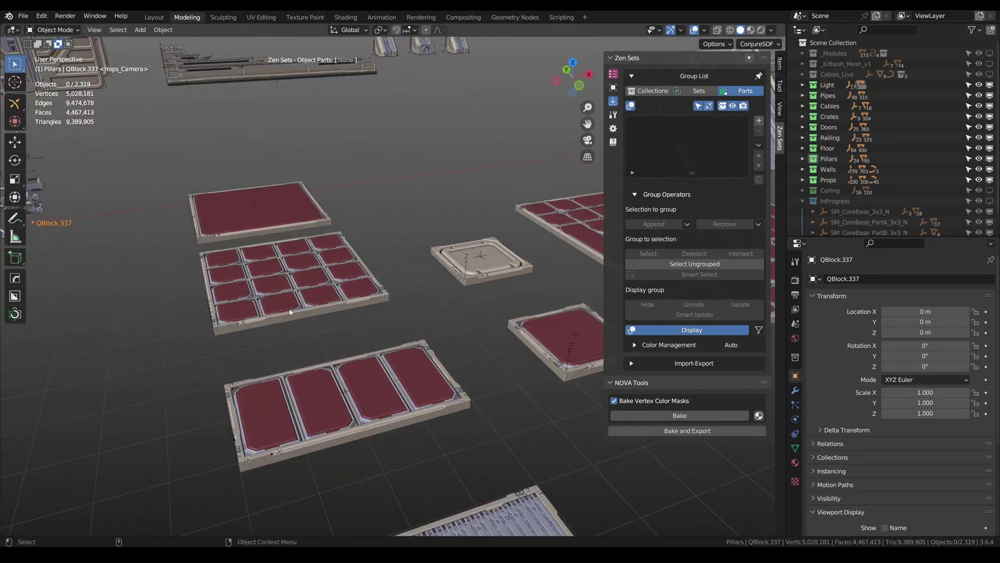
Box-select sets of floor panels and assign them to Zen Sets object part groups
{"action": "scroll", "coordinate": [442, 360], "scroll_direction": "down", "scroll_amount": 3}
{"action": "middle_click_drag", "start_coordinate": [471, 359], "coordinate": [442, 396]}
{"action": "left_click_drag", "start_coordinate": [472, 404], "coordinate": [252, 175]}
{"action": "key", "text": "d"}
{"action": "left_click", "coordinate": [459, 240]}
{"action": "middle_click_drag", "start_coordinate": [447, 239], "coordinate": [527, 348]}
{"action": "left_click_drag", "start_coordinate": [344, 200], "coordinate": [344, 201]}
{"action": "key", "text": "d"}
{"action": "left_click", "coordinate": [396, 241]}
{"action": "middle_click_drag", "start_coordinate": [203, 270], "coordinate": [437, 378], "text": "shift"}
{"action": "left_click", "coordinate": [409, 333]}
Box-select a further set of parts in the viewport and apply Zen Sets group operations to it
{"action": "left_click_drag", "start_coordinate": [433, 344], "coordinate": [277, 176]}
{"action": "key", "text": "shift+q"}
{"action": "left_click", "coordinate": [402, 294]}
{"action": "middle_click_drag", "start_coordinate": [503, 296], "coordinate": [348, 297]}
{"action": "left_click", "coordinate": [402, 313]}
{"action": "scroll", "coordinate": [386, 305], "scroll_direction": "up", "scroll_amount": 3}
Try hiding selected parts of the models, and reveal all hidden parts again
{"action": "key", "text": "shift+q"}
{"action": "left_click", "coordinate": [364, 251]}
{"action": "key", "text": "h"}
{"action": "middle_click_drag", "start_coordinate": [359, 260], "coordinate": [442, 349], "text": "alt"}
{"action": "right_click_drag", "start_coordinate": [443, 349], "coordinate": [430, 326], "text": "alt"}
{"action": "double_click", "coordinate": [325, 261], "text": "ctrl+shift"}
{"action": "key", "text": "h"}
{"action": "key", "text": "alt+h"}
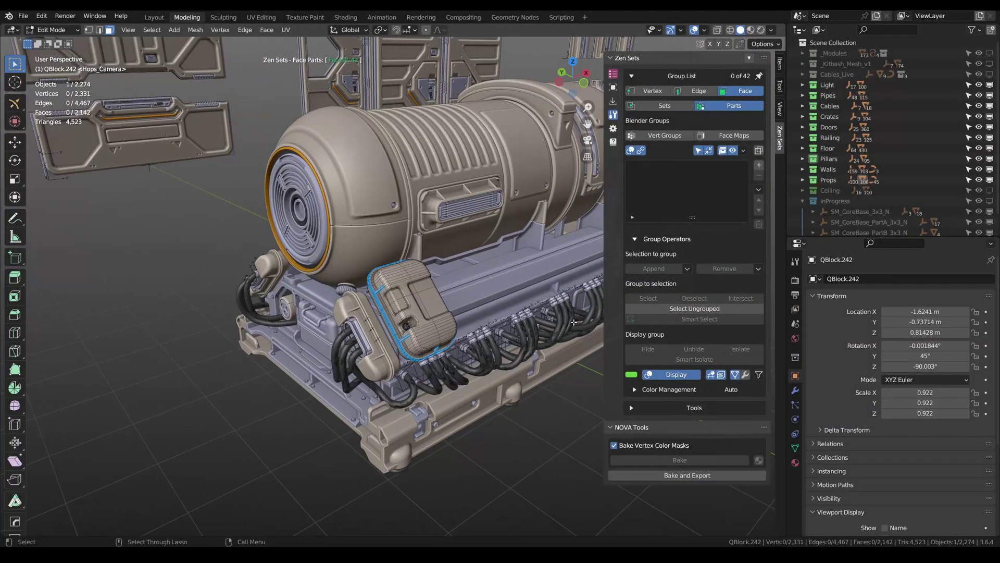
Select the faces along the small recess's curved rim on QBlock.242 and create a Zen Sets face part from them
{"action": "left_click_drag", "start_coordinate": [463, 297], "coordinate": [411, 318], "text": "alt"}
{"action": "right_click_drag", "start_coordinate": [414, 316], "coordinate": [375, 281], "text": "alt"}
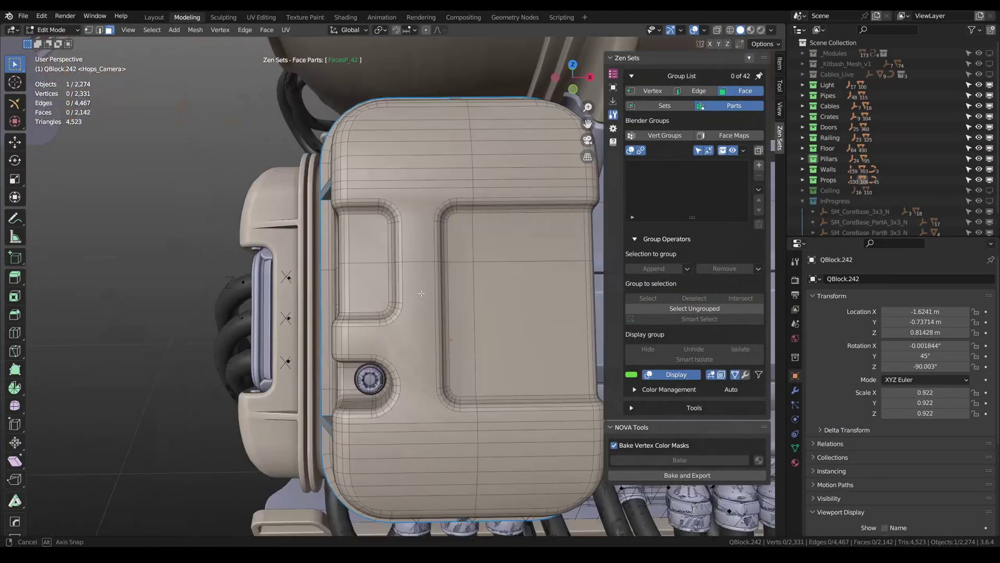
{"action": "left_click_drag", "start_coordinate": [396, 281], "coordinate": [392, 290], "text": "alt"}
{"action": "left_click_drag", "start_coordinate": [354, 196], "coordinate": [412, 324]}
{"action": "scroll", "coordinate": [401, 241], "scroll_direction": "up", "scroll_amount": 2}
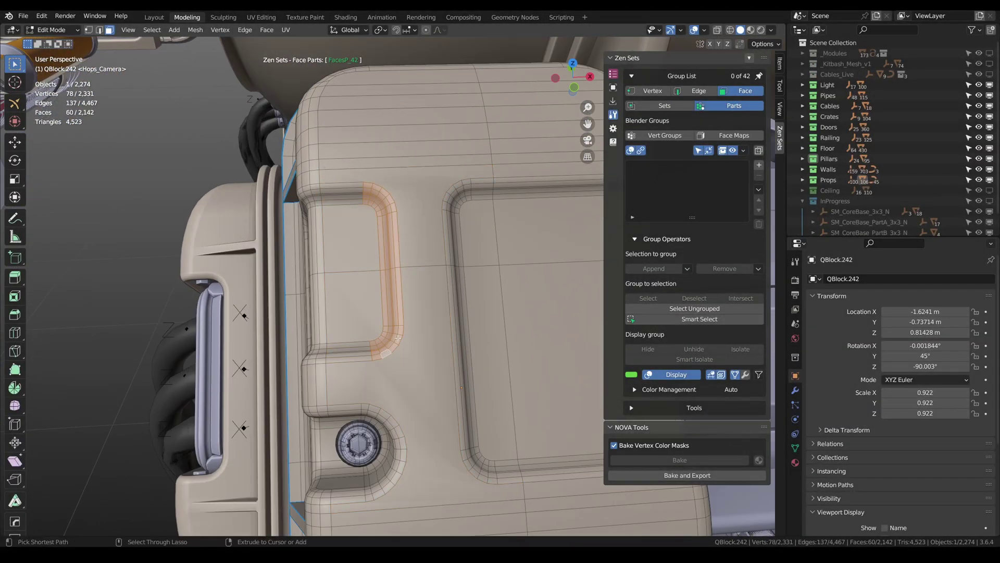
{"action": "left_click", "coordinate": [453, 298]}
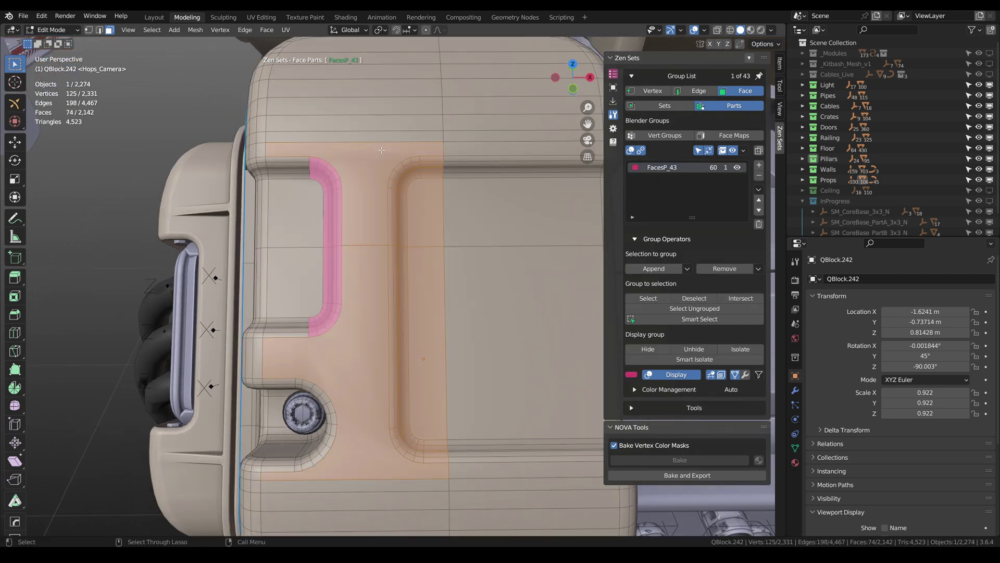
{"action": "left_click", "coordinate": [542, 269]}
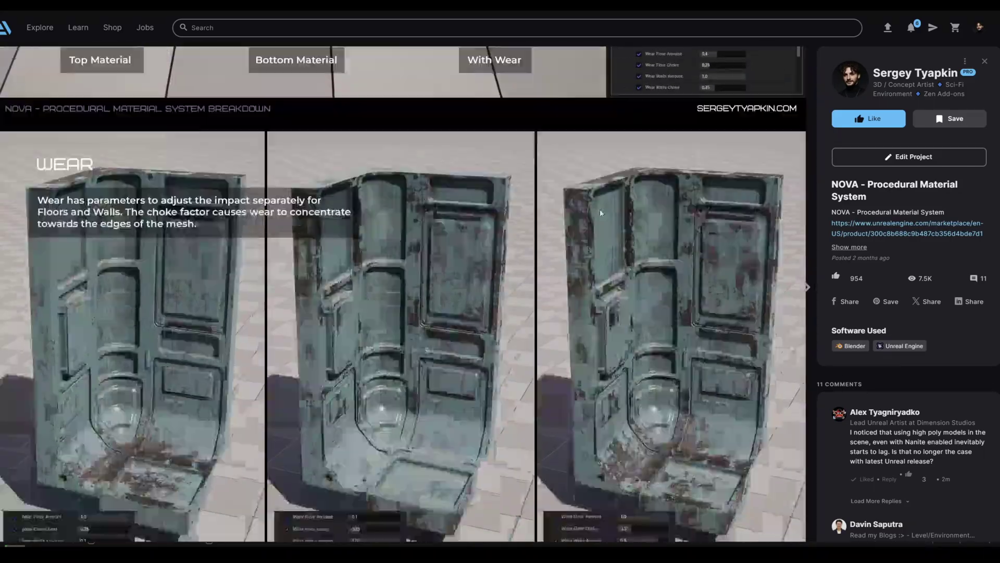
Switch to ArtStation and read through the NOVA - Procedural Material System breakdown down to the instructions for using the pipeline
{"action": "scroll", "coordinate": [600, 212], "scroll_direction": "down", "scroll_amount": 20}
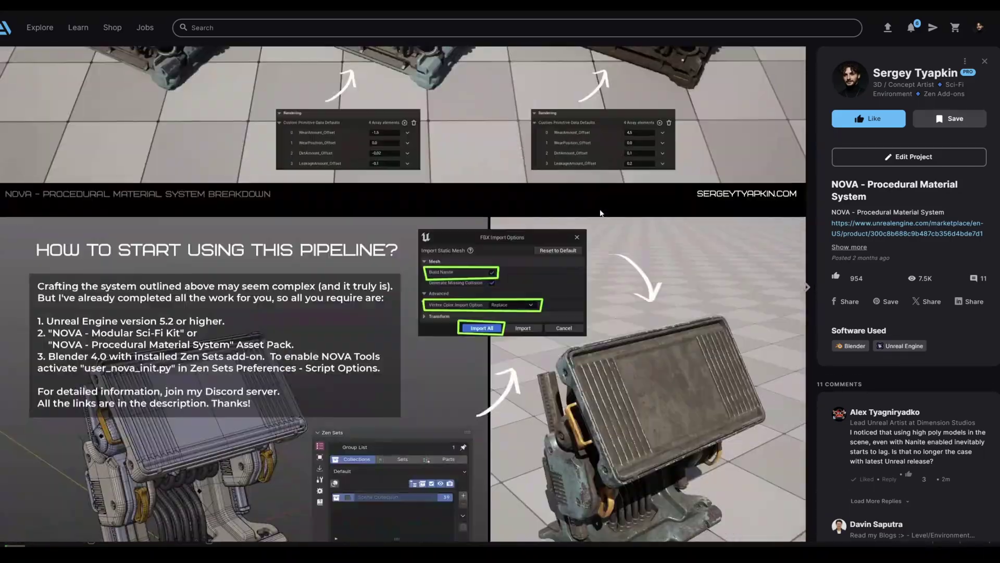
{"action": "scroll", "coordinate": [599, 208], "scroll_direction": "down", "scroll_amount": 2}
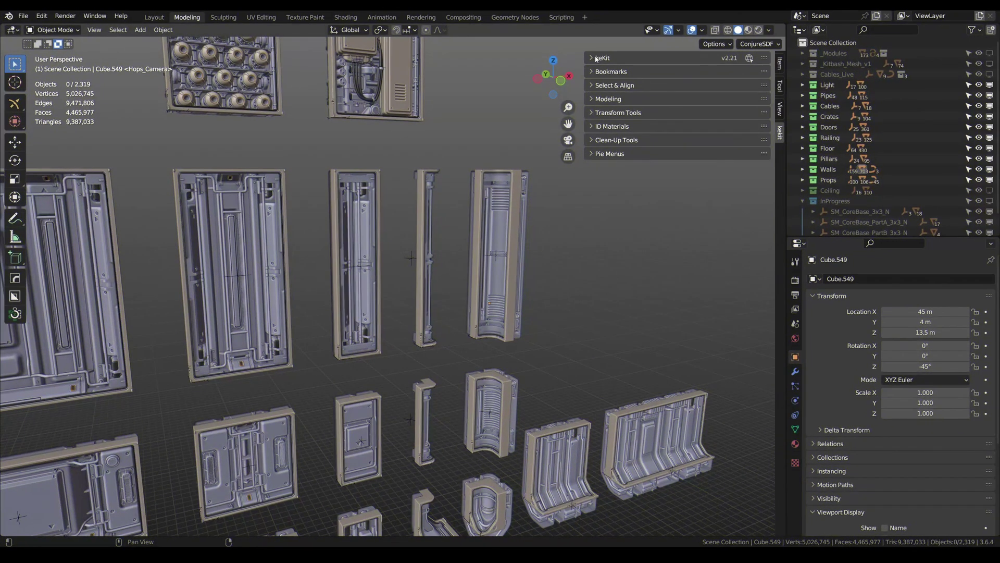
Examine keKit's main tools and its Bookmarks options, including the cursor and view bookmarks and the O&P Combos for orientation and pivot
{"action": "left_click", "coordinate": [603, 58]}
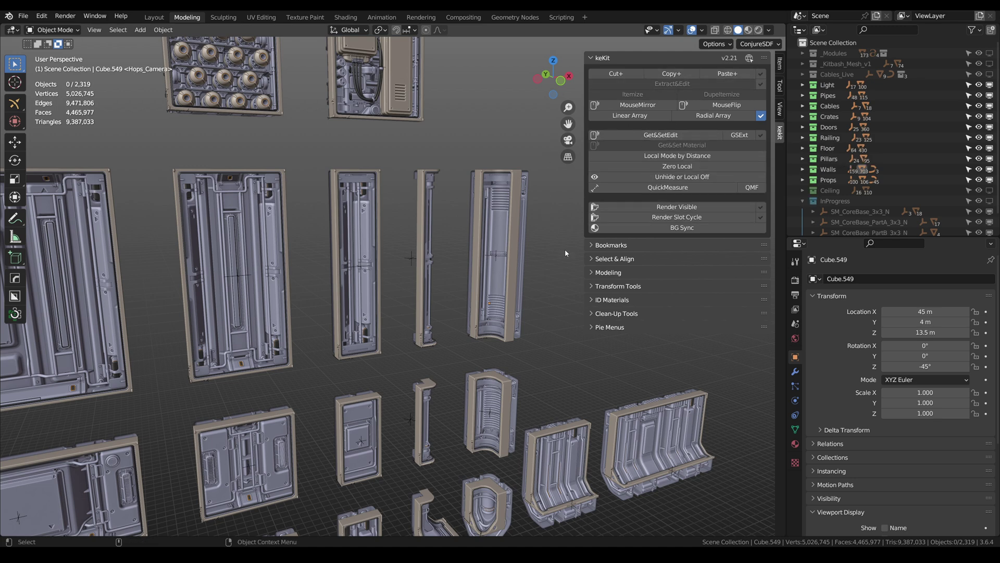
{"action": "left_click", "coordinate": [597, 246]}
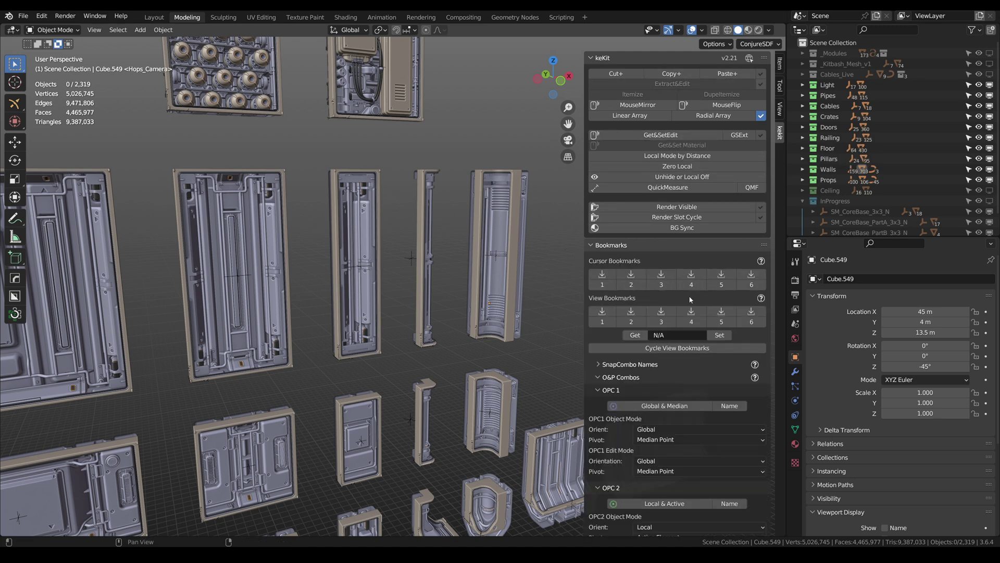
{"action": "scroll", "coordinate": [676, 295], "scroll_direction": "down", "scroll_amount": 5}
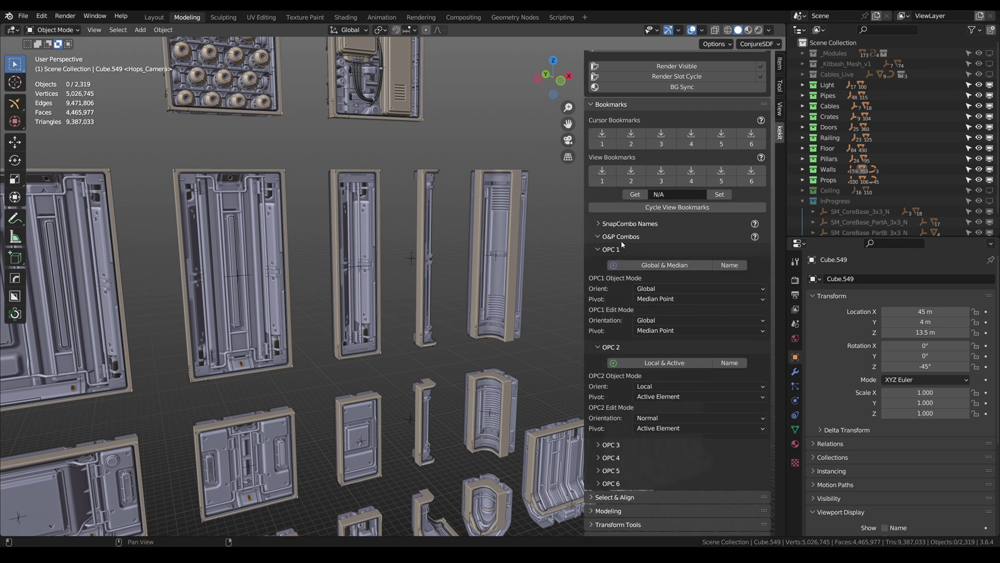
{"action": "left_click", "coordinate": [606, 252]}
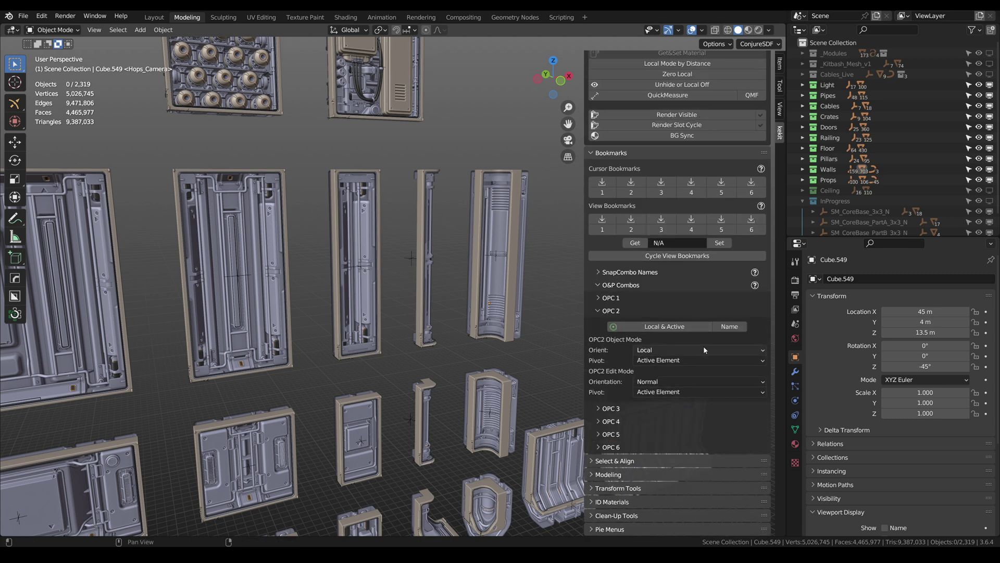
{"action": "left_click", "coordinate": [384, 31]}
{"action": "mouse_move", "coordinate": [367, 32]}
{"action": "left_click", "coordinate": [602, 310]}
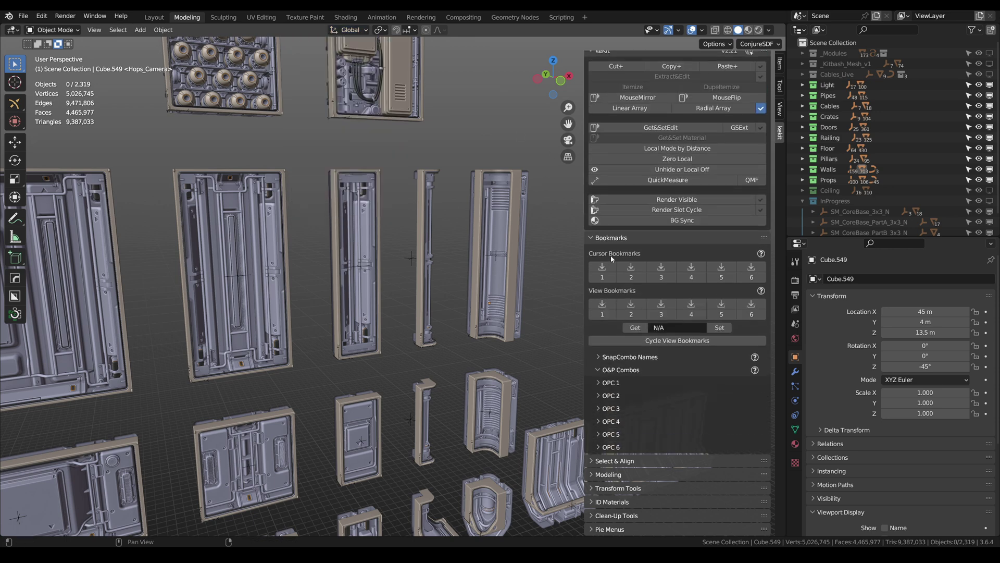
{"action": "left_click", "coordinate": [592, 237]}
Examine keKit's Select & Align, Modeling, Transform Tools and Clean-Up Tools options one after another
{"action": "left_click", "coordinate": [591, 259]}
{"action": "scroll", "coordinate": [647, 258], "scroll_direction": "down", "scroll_amount": 1}
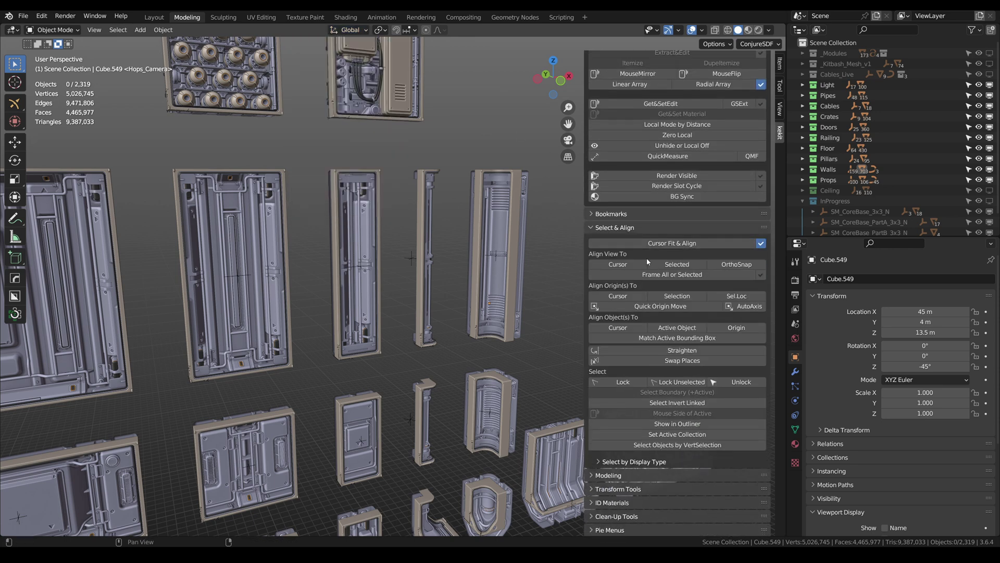
{"action": "left_click", "coordinate": [596, 227]}
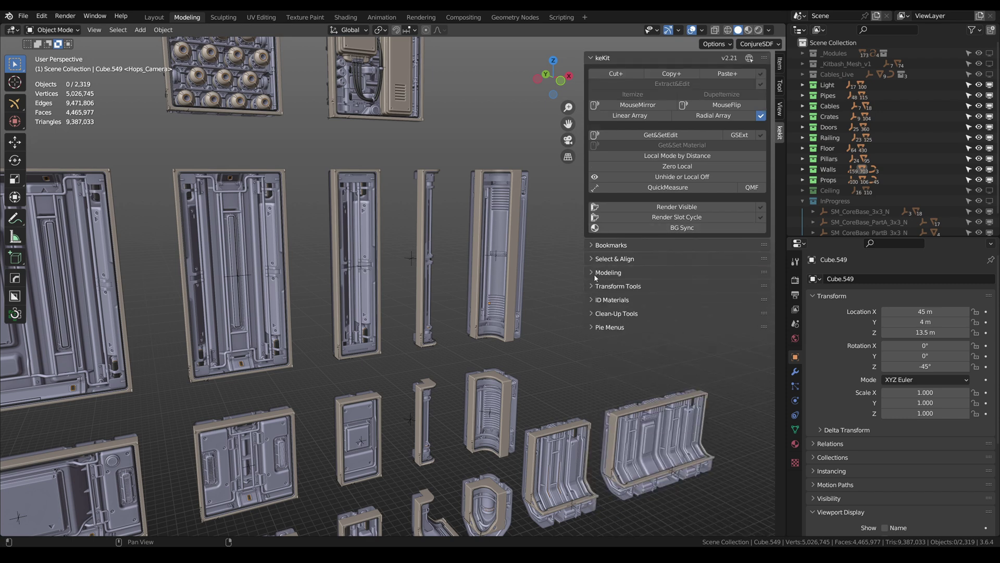
{"action": "left_click", "coordinate": [598, 276]}
{"action": "scroll", "coordinate": [651, 300], "scroll_direction": "down", "scroll_amount": 1}
{"action": "left_click", "coordinate": [592, 231]}
{"action": "left_click", "coordinate": [594, 286]}
{"action": "scroll", "coordinate": [598, 281], "scroll_direction": "down", "scroll_amount": 1}
{"action": "left_click", "coordinate": [600, 276]}
{"action": "left_click", "coordinate": [590, 314]}
{"action": "left_click", "coordinate": [615, 314]}
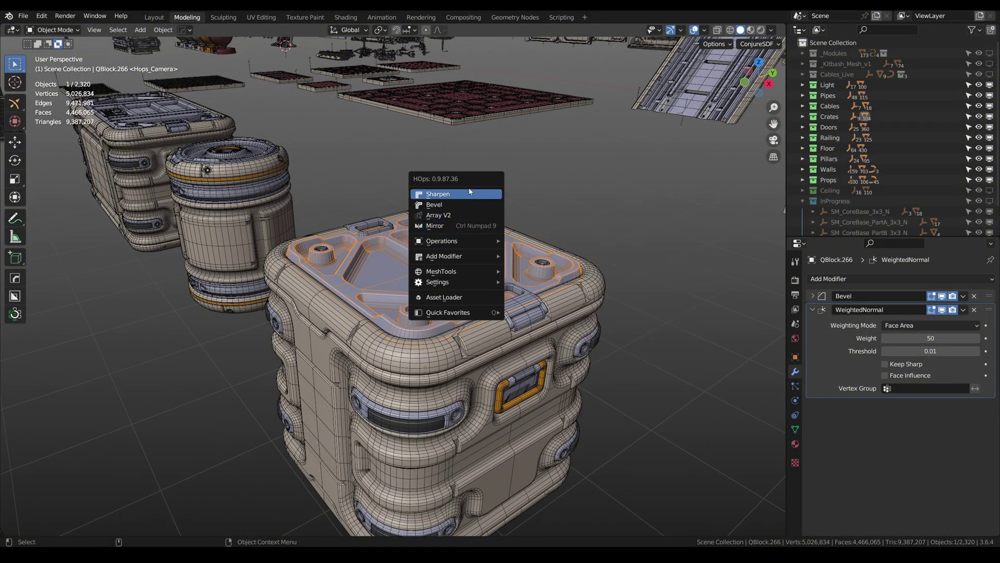
Adjust the bevel modifier on the crate's top panel with the HardOps Bevel tool, and view the crate from farther away
{"action": "left_click", "coordinate": [433, 206]}
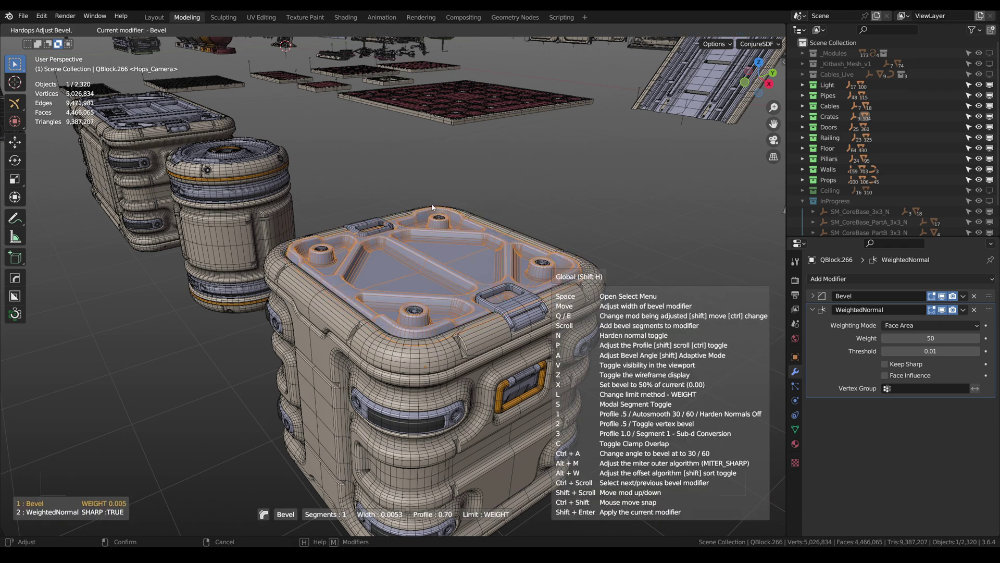
{"action": "left_click", "coordinate": [432, 207]}
{"action": "middle_click_drag", "start_coordinate": [432, 207], "coordinate": [465, 323]}
{"action": "scroll", "coordinate": [466, 326], "scroll_direction": "down", "scroll_amount": 8}
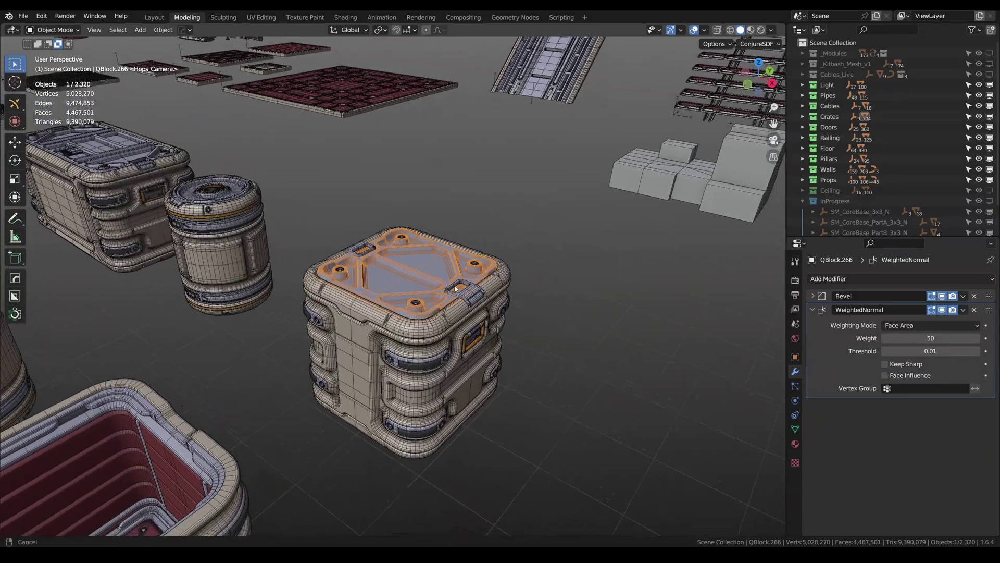
Clean the blocky mesh beside the crates with HardOps Clean Mesh, using the active mode and a 0.5° dissolve angle
{"action": "scroll", "coordinate": [456, 288], "scroll_direction": "up", "scroll_amount": 4}
{"action": "middle_click_drag", "start_coordinate": [429, 285], "coordinate": [458, 291]}
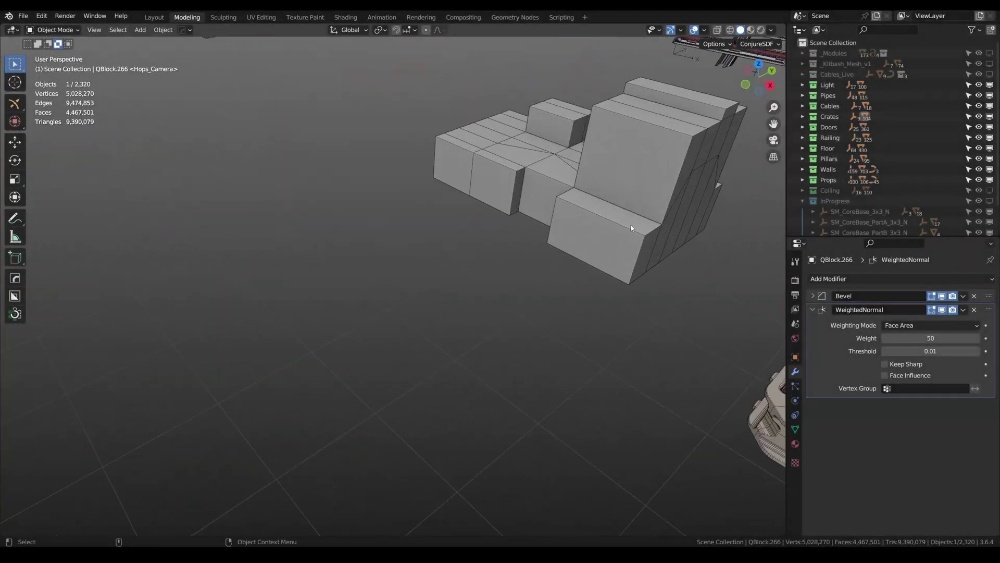
{"action": "left_click", "coordinate": [632, 170]}
{"action": "middle_click_drag", "start_coordinate": [633, 170], "coordinate": [514, 331], "text": "shift"}
{"action": "scroll", "coordinate": [483, 309], "scroll_direction": "up", "scroll_amount": 3}
{"action": "scroll", "coordinate": [483, 309], "scroll_direction": "down", "scroll_amount": 2}
{"action": "key", "text": "q"}
{"action": "mouse_move", "coordinate": [458, 333]}
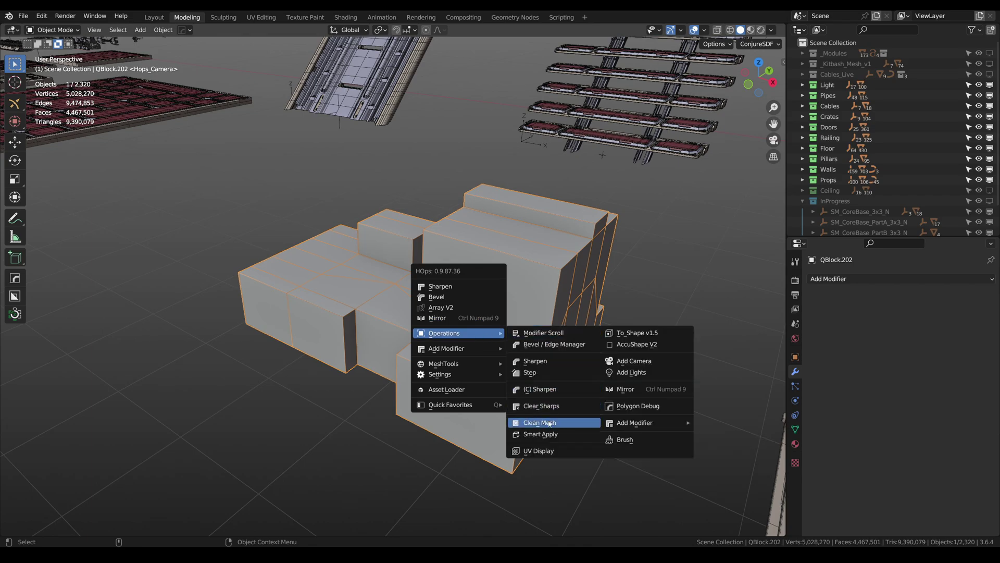
{"action": "left_click", "coordinate": [549, 423]}
{"action": "middle_click_drag", "start_coordinate": [549, 424], "coordinate": [416, 330]}
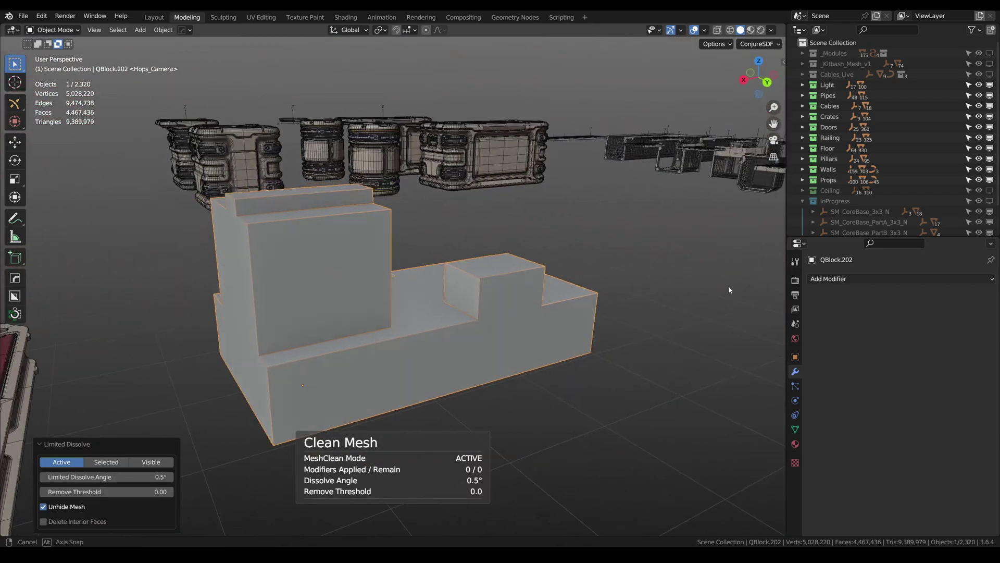
Dice the block along X with HardOps Dice V2, using 12 divisions and the Knife method
{"action": "scroll", "coordinate": [448, 299], "scroll_direction": "down", "scroll_amount": 3}
{"action": "scroll", "coordinate": [448, 299], "scroll_direction": "up", "scroll_amount": 1}
{"action": "key", "text": "q"}
{"action": "mouse_move", "coordinate": [436, 334]}
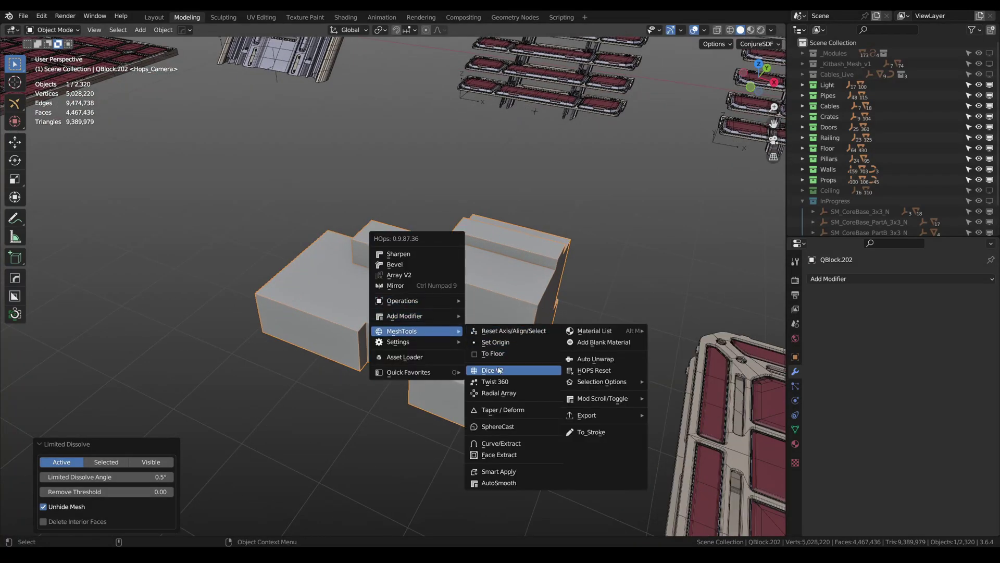
{"action": "left_click", "coordinate": [497, 372]}
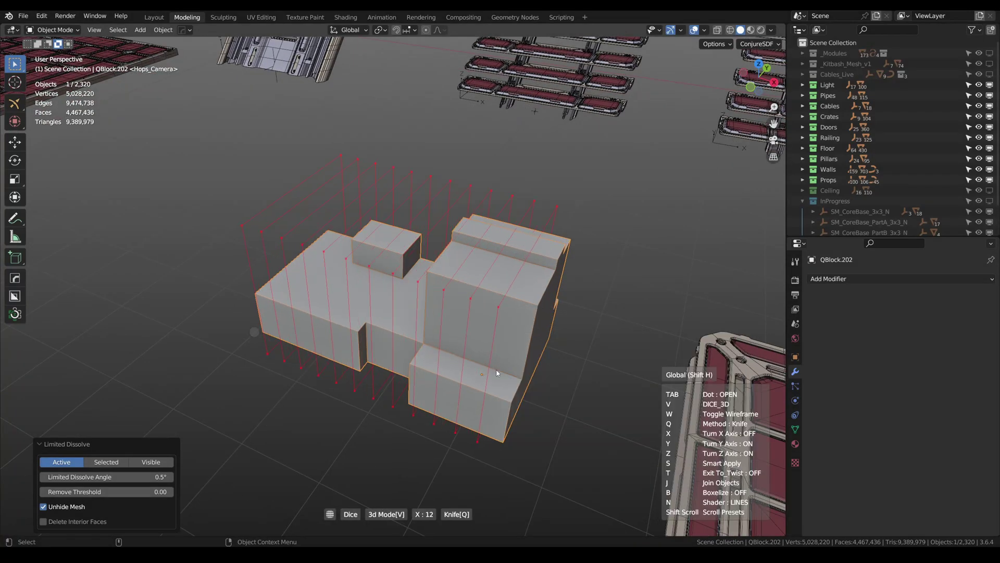
{"action": "left_click", "coordinate": [497, 373]}
Apply the HardOps Twist 360 tool to the diced block
{"action": "scroll", "coordinate": [476, 354], "scroll_direction": "down", "scroll_amount": 2}
{"action": "key", "text": "q"}
{"action": "mouse_move", "coordinate": [481, 337]}
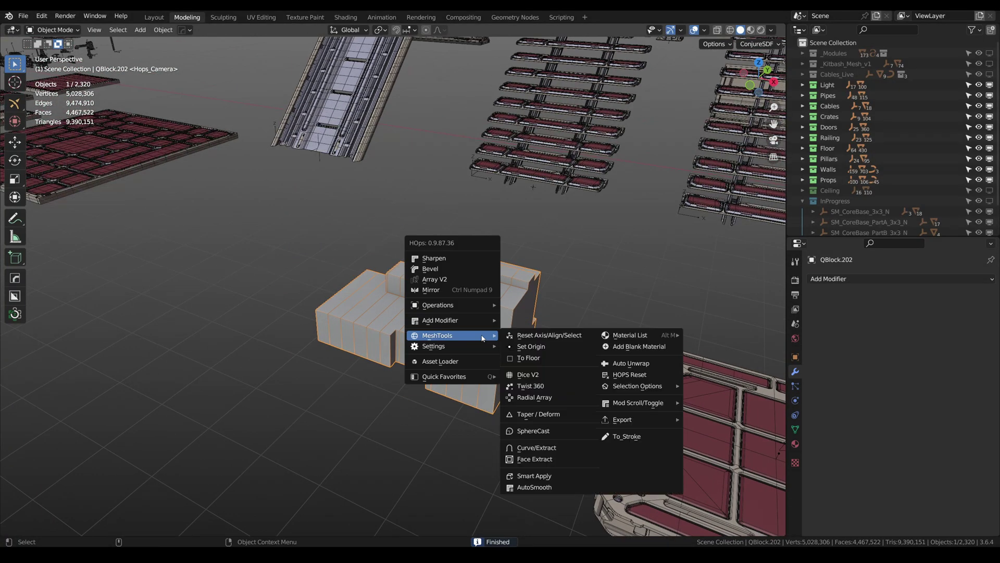
{"action": "left_click", "coordinate": [529, 386]}
{"action": "scroll", "coordinate": [529, 388], "scroll_direction": "down", "scroll_amount": 4}
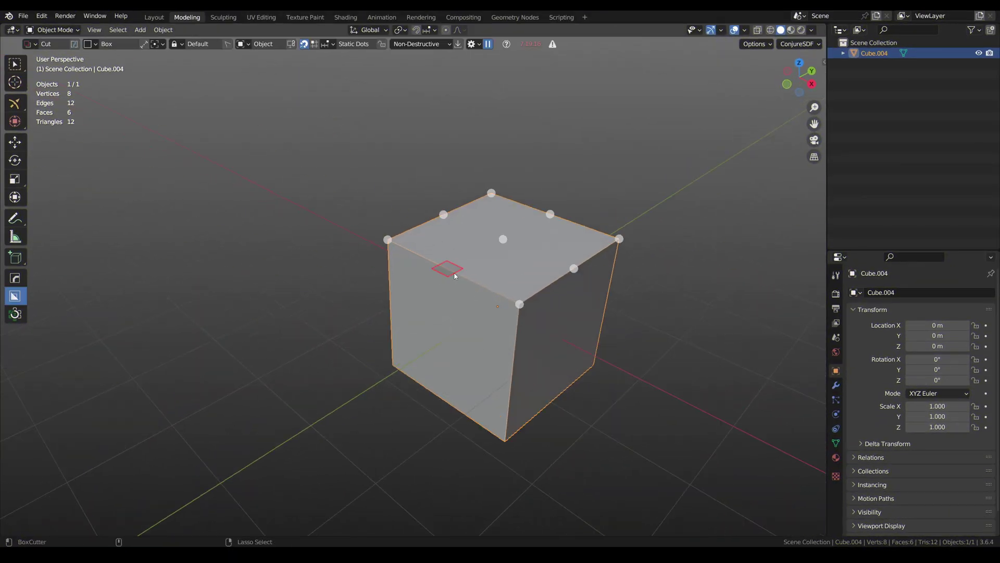
Chamfer the cube's upper front edge and cut recesses across its top with BoxCutter, keeping the last cutter live for editing
{"action": "mouse_move", "coordinate": [452, 272]}
{"action": "left_mouse_down", "text": "ctrl"}
{"action": "mouse_move", "coordinate": [497, 257]}
{"action": "mouse_move", "coordinate": [620, 264]}
{"action": "mouse_move", "coordinate": [625, 283]}
{"action": "left_mouse_up", "text": "ctrl"}
{"action": "mouse_move", "coordinate": [483, 254]}
{"action": "left_mouse_down"}
{"action": "mouse_move", "coordinate": [514, 243]}
{"action": "mouse_move", "coordinate": [569, 252]}
{"action": "mouse_move", "coordinate": [553, 260]}
{"action": "mouse_move", "coordinate": [604, 217]}
{"action": "mouse_move", "coordinate": [630, 224]}
{"action": "left_mouse_up"}
{"action": "left_click", "coordinate": [554, 266]}
{"action": "left_click", "coordinate": [623, 234], "text": "shift"}
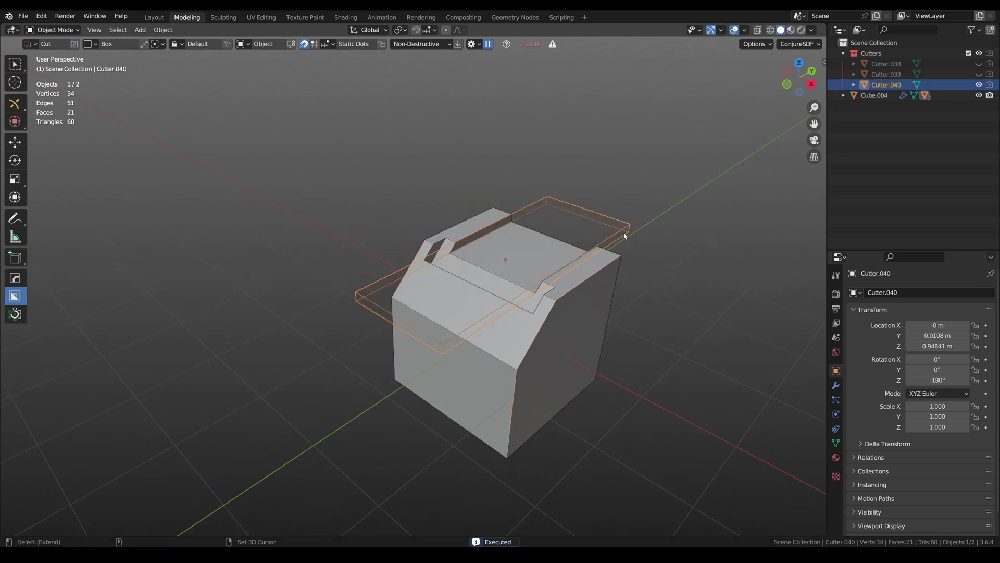
Scale up the top face of the live cutter in Edit Mode to give the cube's top recess sloping walls
{"action": "key", "text": "Tab"}
{"action": "left_click", "coordinate": [539, 263]}
{"action": "key", "text": "s"}
{"action": "left_click", "coordinate": [546, 255]}
{"action": "key", "text": "Tab"}
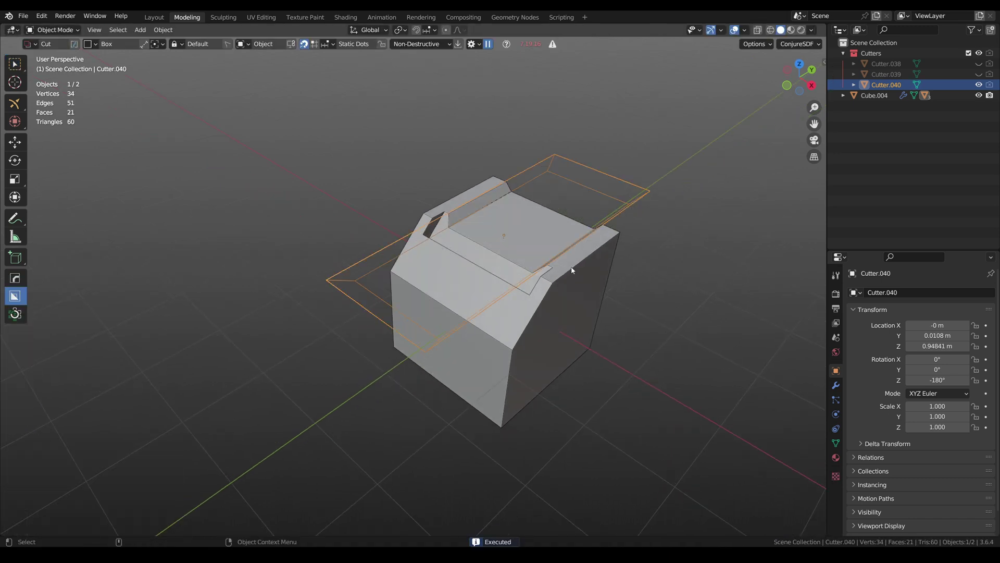
Chamfer the cube's upper side edge and its front vertical corner with BoxCutter box cuts
{"action": "left_click_drag", "start_coordinate": [583, 259], "coordinate": [670, 223]}
{"action": "left_click", "coordinate": [669, 225]}
{"action": "middle_click_drag", "start_coordinate": [546, 311], "coordinate": [535, 273], "text": "shift"}
{"action": "scroll", "coordinate": [536, 272], "scroll_direction": "up", "scroll_amount": 2}
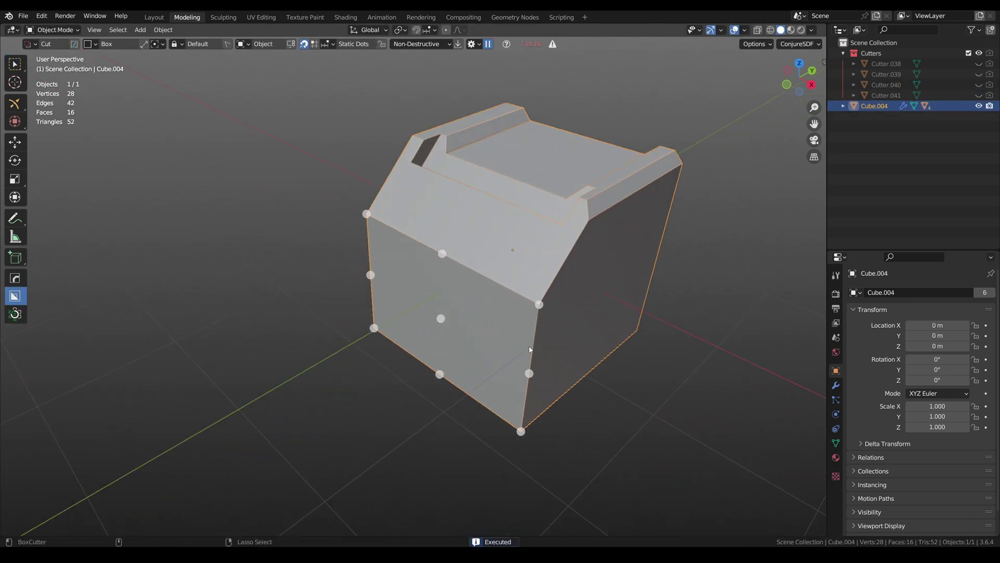
{"action": "left_click_drag", "start_coordinate": [529, 374], "coordinate": [661, 232]}
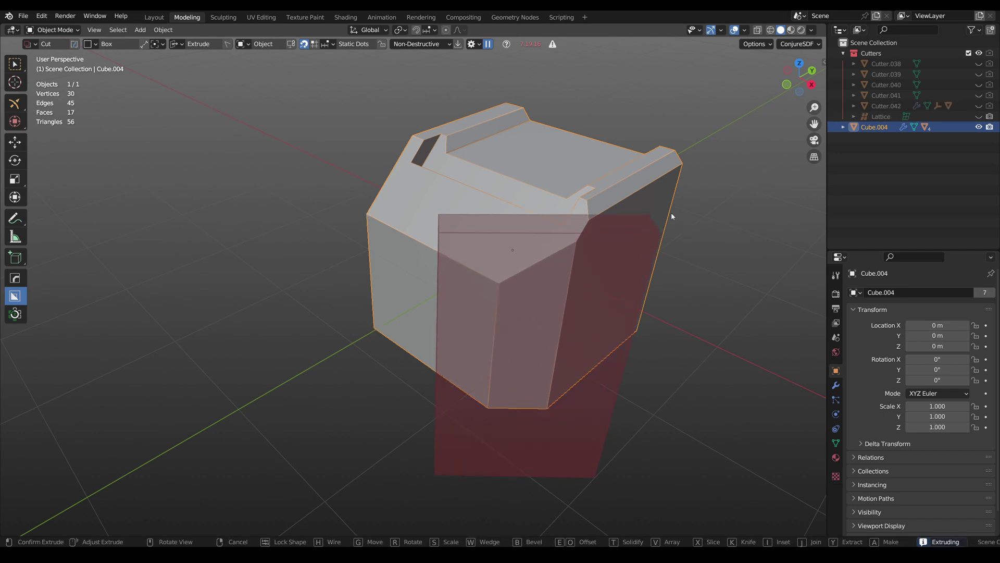
{"action": "left_click", "coordinate": [667, 225]}
{"action": "scroll", "coordinate": [599, 252], "scroll_direction": "down", "scroll_amount": 4}
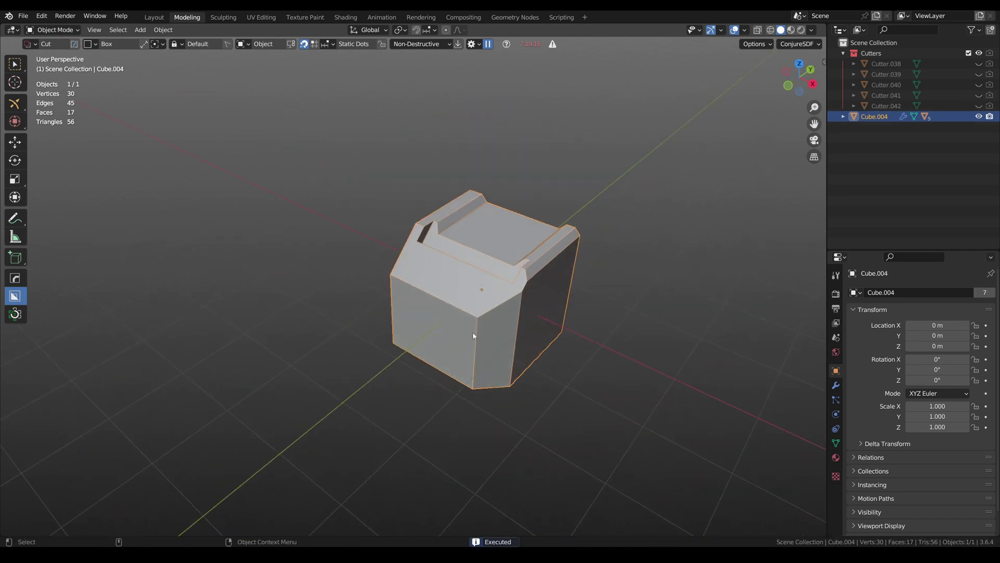
Cut two small notches into the edge of the chamfered vertical corner, one near the upper end and one at the base
{"action": "left_click_drag", "start_coordinate": [473, 326], "coordinate": [481, 334]}
{"action": "left_click", "coordinate": [490, 336]}
{"action": "left_click_drag", "start_coordinate": [469, 377], "coordinate": [480, 388]}
{"action": "left_click", "coordinate": [487, 389]}
Cut a recess into the cube's lower side with a live BoxCutter cutter, and bevel the cutter's upper corner in Edit Mode
{"action": "mouse_move", "coordinate": [474, 375]}
{"action": "middle_mouse_down"}
{"action": "mouse_move", "coordinate": [552, 296]}
{"action": "mouse_move", "coordinate": [496, 284]}
{"action": "mouse_move", "coordinate": [528, 341]}
{"action": "mouse_move", "coordinate": [528, 328]}
{"action": "middle_mouse_up"}
{"action": "mouse_move", "coordinate": [482, 376]}
{"action": "left_mouse_down"}
{"action": "mouse_move", "coordinate": [600, 328]}
{"action": "mouse_move", "coordinate": [605, 249]}
{"action": "left_mouse_up"}
{"action": "left_click", "coordinate": [603, 249], "text": "shift"}
{"action": "middle_click_drag", "start_coordinate": [494, 287], "coordinate": [491, 286]}
{"action": "scroll", "coordinate": [491, 286], "scroll_direction": "up", "scroll_amount": 2}
{"action": "key", "text": "Tab"}
{"action": "left_click", "coordinate": [487, 283]}
{"action": "key", "text": "ctrl+b"}
{"action": "left_click", "coordinate": [580, 346]}
{"action": "scroll", "coordinate": [534, 322], "scroll_direction": "down", "scroll_amount": 3}
{"action": "key", "text": "Tab"}
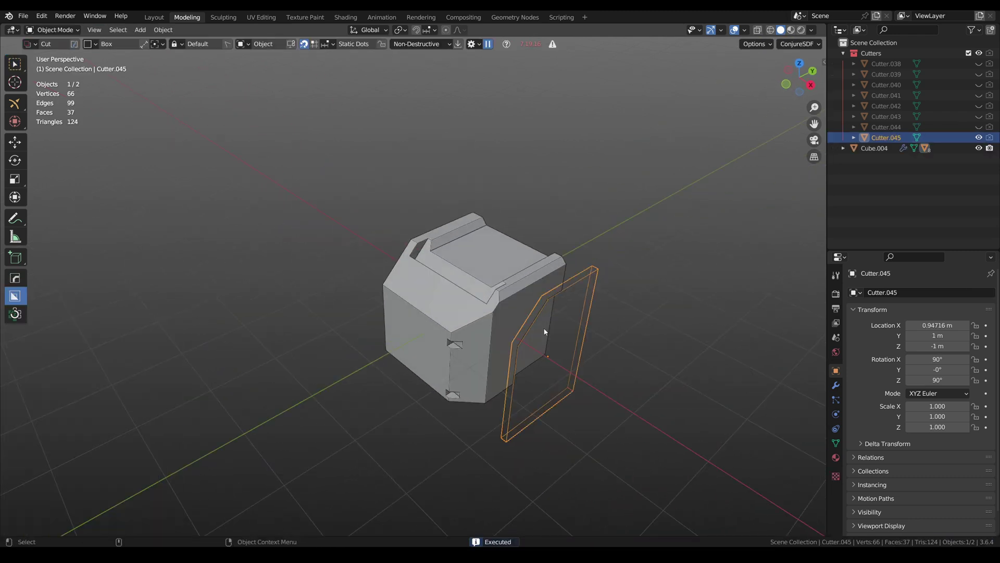
Slice off a panel around the cube's front vertical corner with a BoxCutter Slice cut
{"action": "left_click", "coordinate": [501, 326]}
{"action": "middle_click_drag", "start_coordinate": [499, 329], "coordinate": [502, 331]}
{"action": "left_click_drag", "start_coordinate": [483, 359], "coordinate": [539, 299]}
{"action": "key", "text": "x"}
{"action": "left_click", "coordinate": [547, 288]}
{"action": "scroll", "coordinate": [479, 308], "scroll_direction": "up", "scroll_amount": 3}
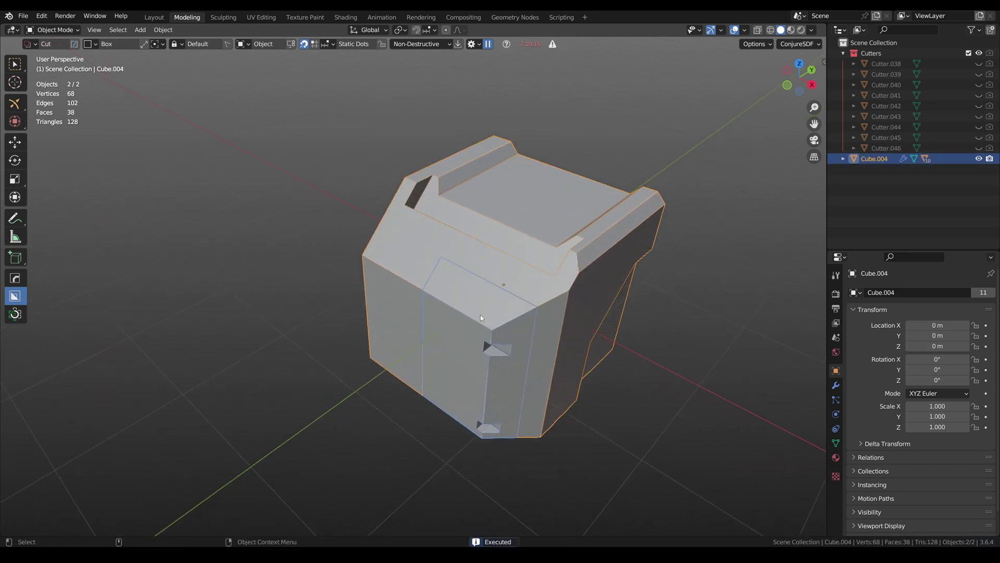
Cut a narrow slot into the sloping upper part of the sliced corner panel
{"action": "left_click", "coordinate": [480, 315]}
{"action": "mouse_move", "coordinate": [452, 285]}
{"action": "left_mouse_down"}
{"action": "mouse_move", "coordinate": [523, 275]}
{"action": "mouse_move", "coordinate": [524, 292]}
{"action": "left_mouse_up"}
{"action": "left_click", "coordinate": [521, 292]}
Convert the cut cube to a mesh, and symmetrize it in Edit Mode
{"action": "scroll", "coordinate": [521, 293], "scroll_direction": "down", "scroll_amount": 3}
{"action": "mouse_move", "coordinate": [544, 307]}
{"action": "middle_mouse_down"}
{"action": "mouse_move", "coordinate": [547, 289]}
{"action": "mouse_move", "coordinate": [550, 311]}
{"action": "middle_mouse_up"}
{"action": "scroll", "coordinate": [500, 311], "scroll_direction": "up", "scroll_amount": 1}
{"action": "left_click", "coordinate": [530, 281]}
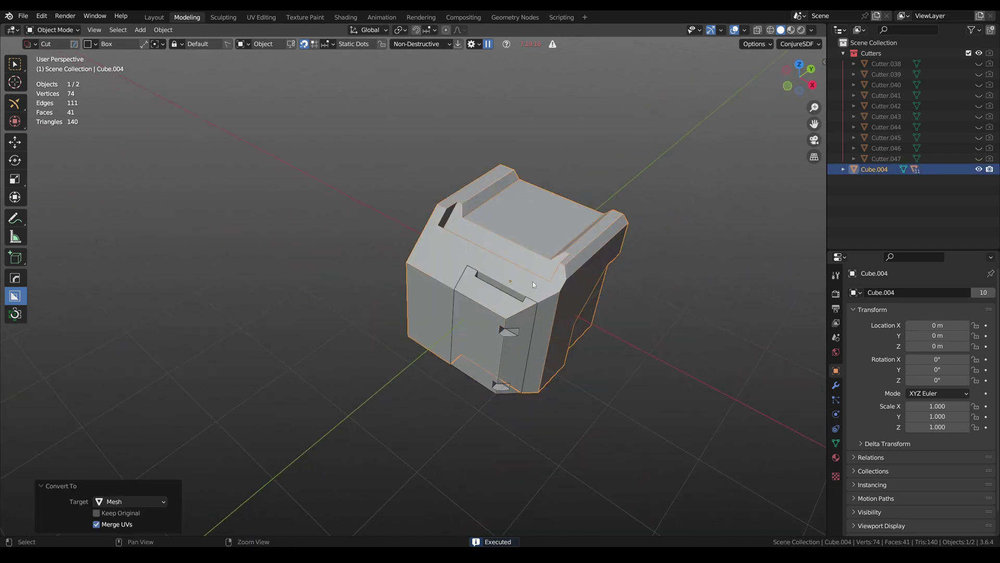
{"action": "key", "text": "Tab"}
{"action": "key", "text": "alt+x"}
{"action": "key", "text": "Tab"}
{"action": "left_click", "coordinate": [492, 327]}
{"action": "key", "text": "Tab"}
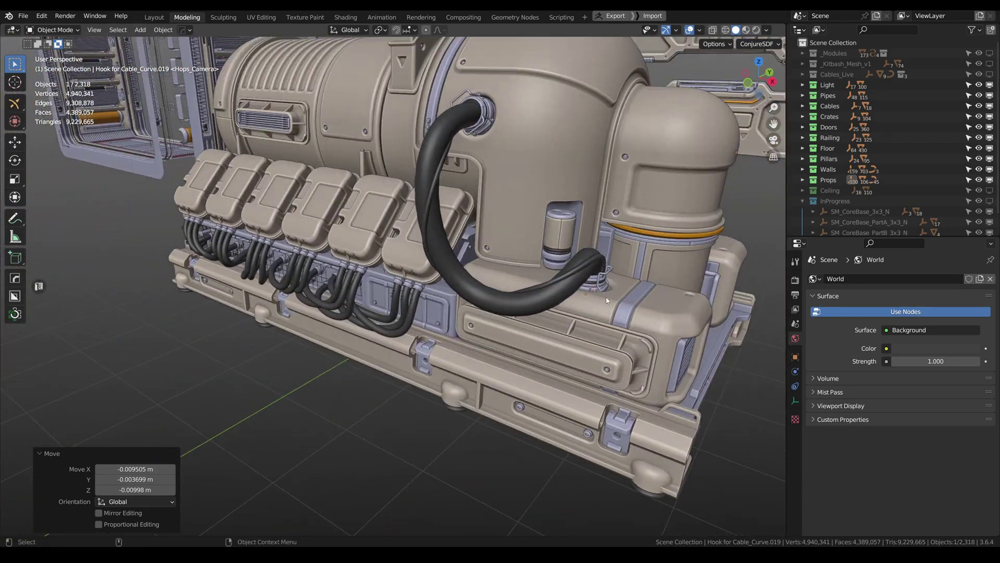
Turn on surface snapping and move the large cable's end hook onto the machine's curved body
{"action": "key", "text": "g"}
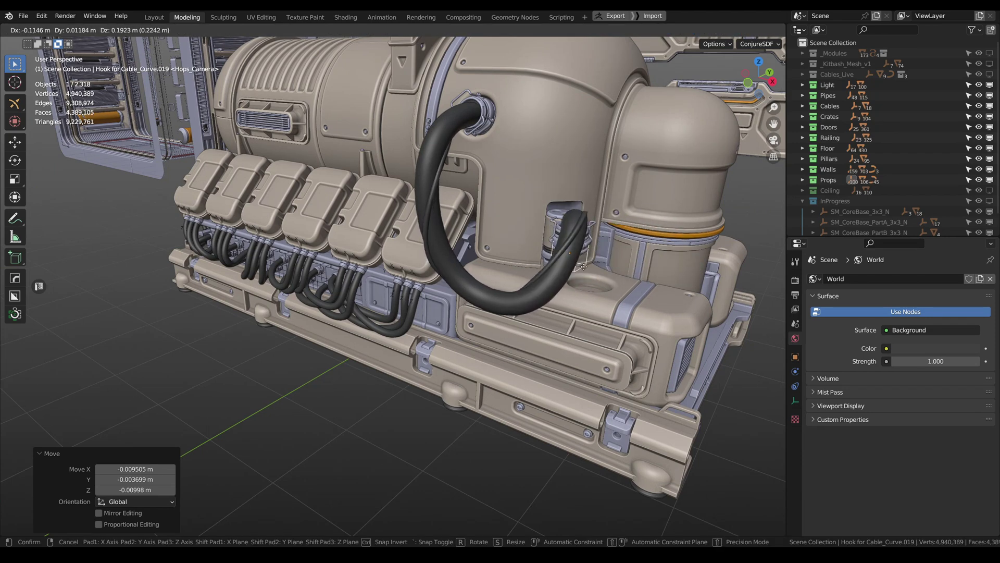
{"action": "left_click", "coordinate": [592, 224]}
{"action": "key", "text": "shift+s"}
{"action": "left_click", "coordinate": [629, 190]}
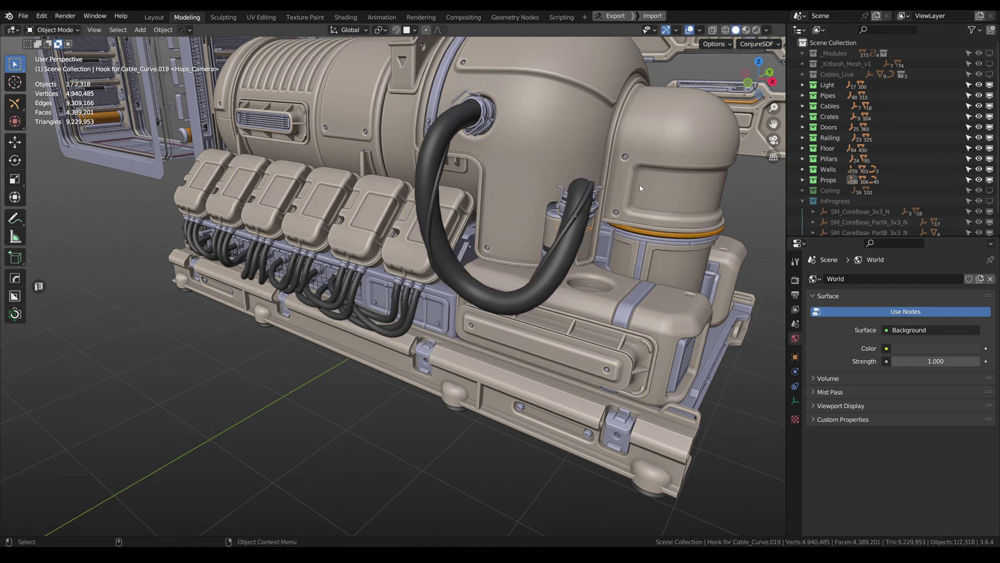
{"action": "key", "text": "g"}
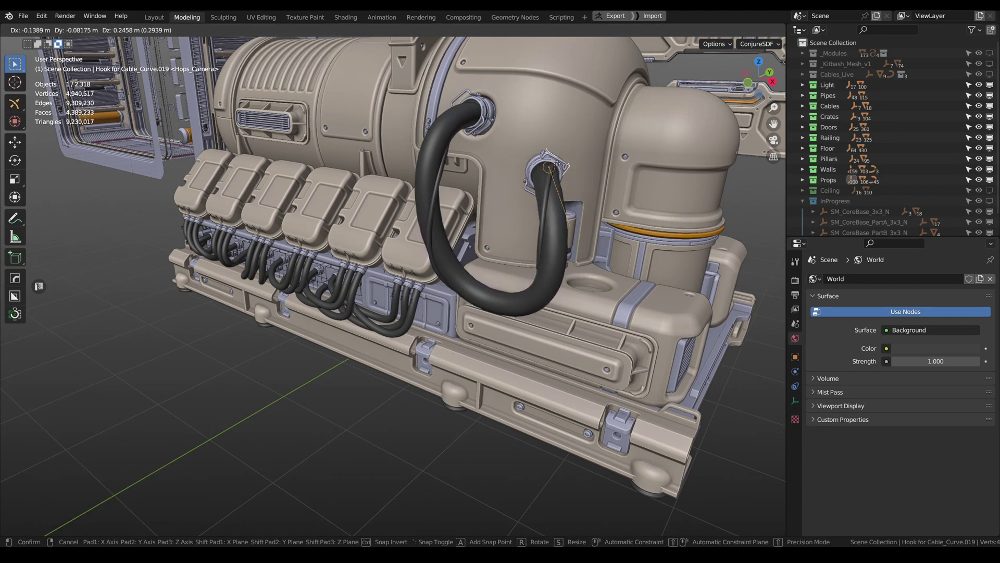
{"action": "left_click", "coordinate": [589, 162]}
Move a small cable's end hook along the machine's lower panel beneath the row of covers, snapping it to the surface
{"action": "left_click_drag", "start_coordinate": [526, 208], "coordinate": [564, 198], "text": "alt"}
{"action": "middle_click_drag", "start_coordinate": [458, 245], "coordinate": [501, 295], "text": "alt"}
{"action": "left_click", "coordinate": [473, 311]}
{"action": "key", "text": "g"}
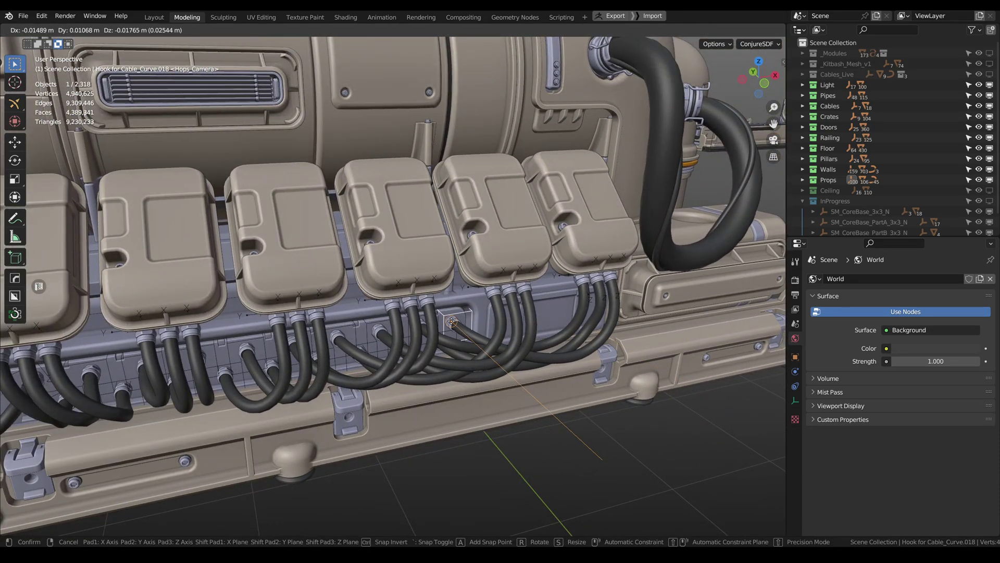
{"action": "left_click", "coordinate": [452, 321]}
{"action": "scroll", "coordinate": [513, 296], "scroll_direction": "down", "scroll_amount": 4}
{"action": "middle_click_drag", "start_coordinate": [518, 287], "coordinate": [521, 311]}
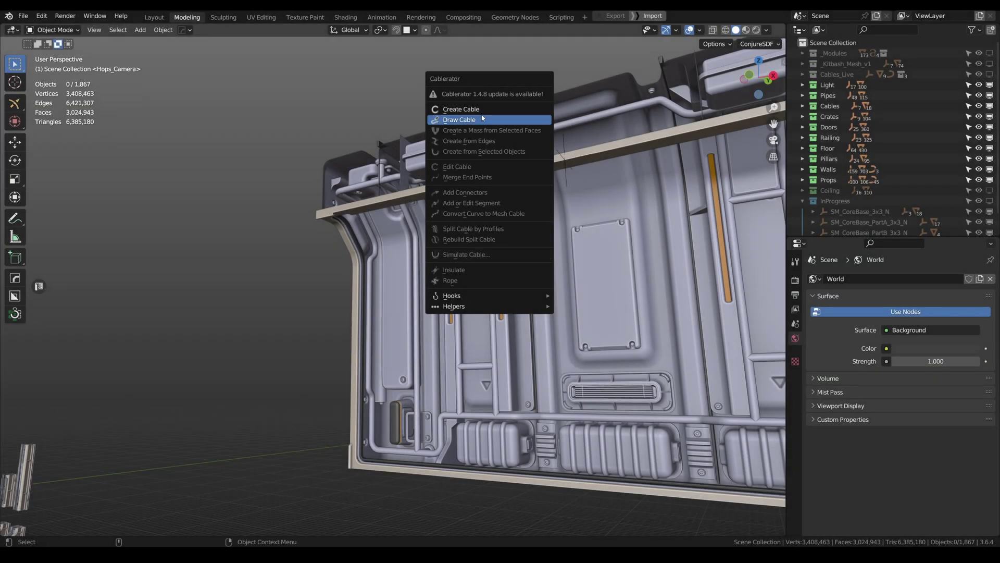
Create a short and a longer Cablerator cable hanging across the wall module, with width 0.023 and tension 2.299 for the longer one
{"action": "left_click", "coordinate": [500, 108]}
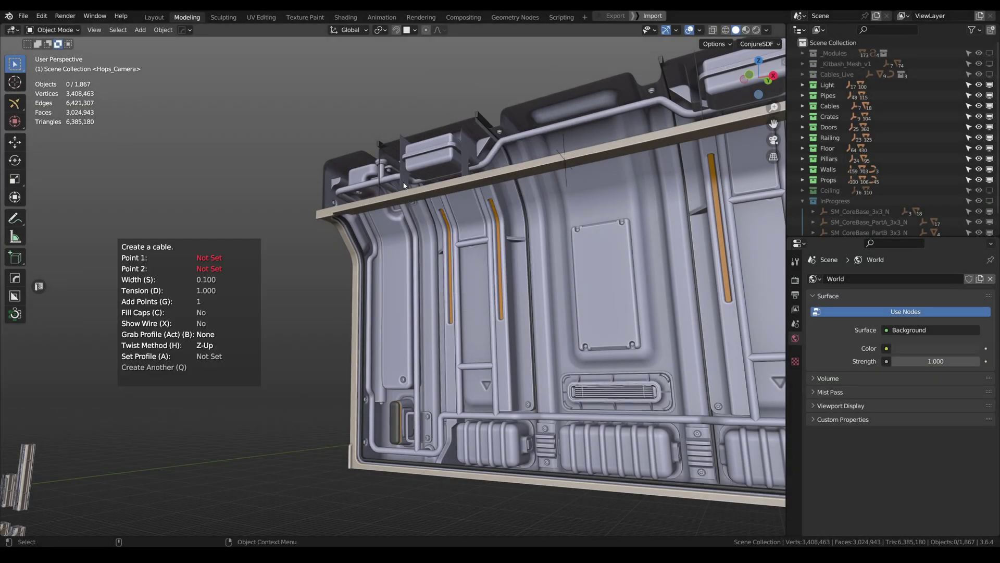
{"action": "left_click", "coordinate": [462, 210]}
{"action": "key", "text": "s"}
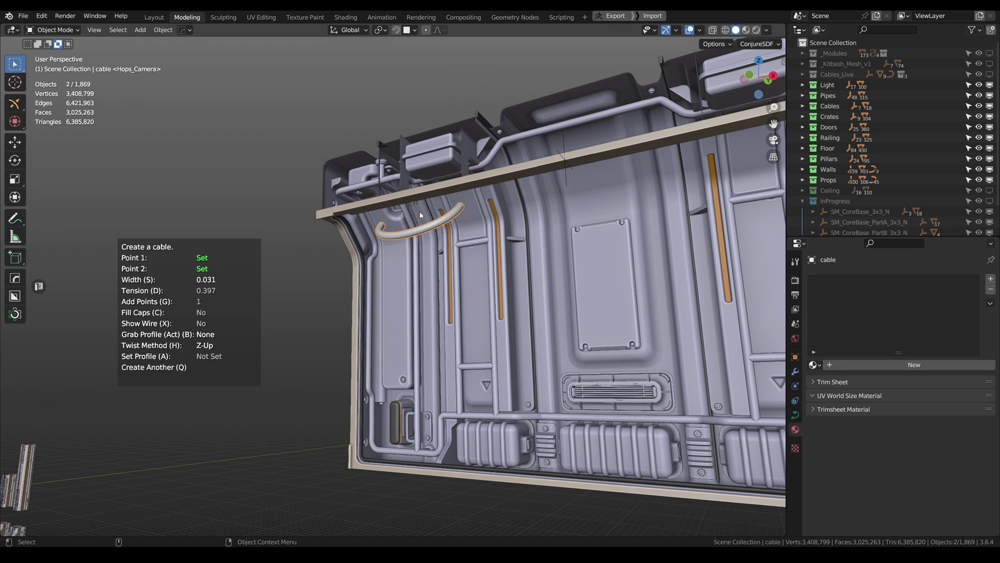
{"action": "key", "text": "d"}
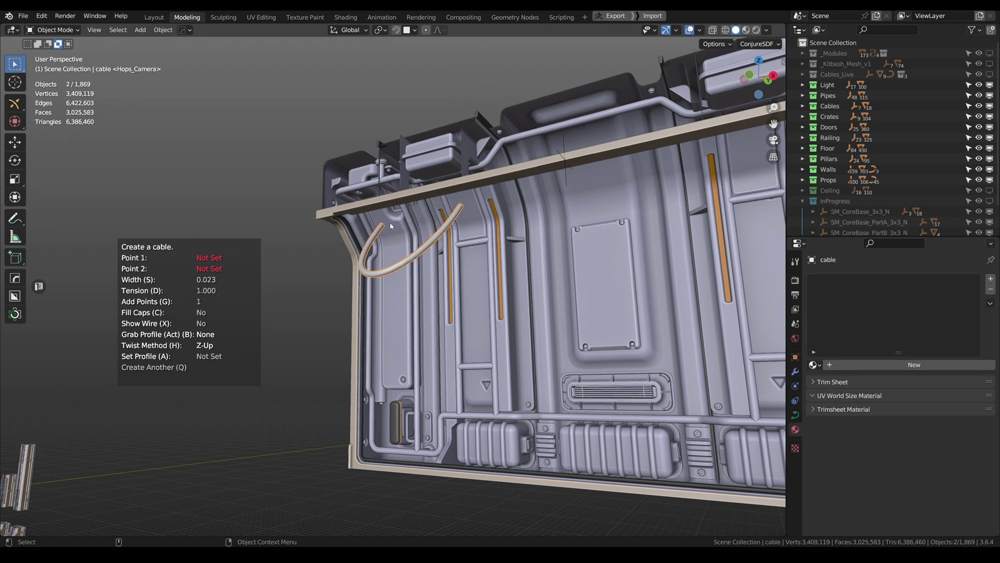
{"action": "left_click", "coordinate": [576, 188]}
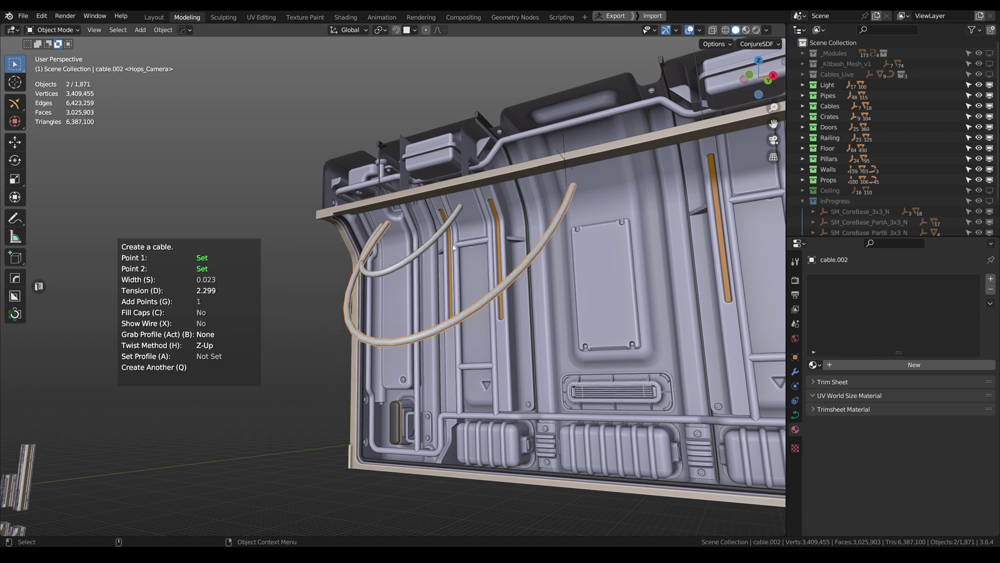
{"action": "left_click", "coordinate": [428, 256]}
Run Cablerator's Simulate Cable on the short hanging cable
{"action": "left_click", "coordinate": [426, 247]}
{"action": "middle_click_drag", "start_coordinate": [426, 247], "coordinate": [451, 285]}
{"action": "key", "text": "shift+alt+c"}
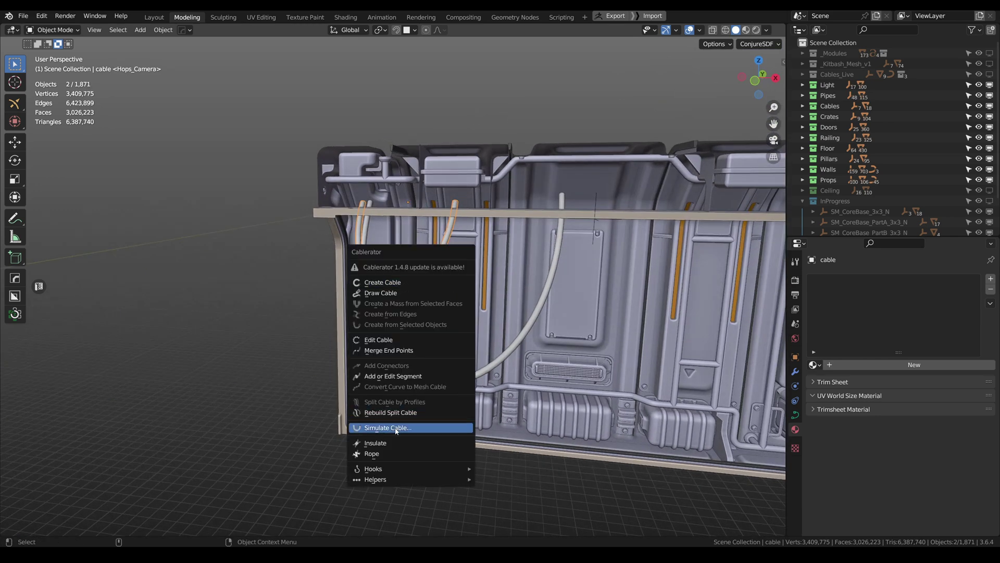
{"action": "left_click", "coordinate": [396, 429]}
Run Cablerator's cable simulation on the longer hanging cable
{"action": "left_click", "coordinate": [489, 367]}
{"action": "middle_click_drag", "start_coordinate": [489, 367], "coordinate": [451, 361]}
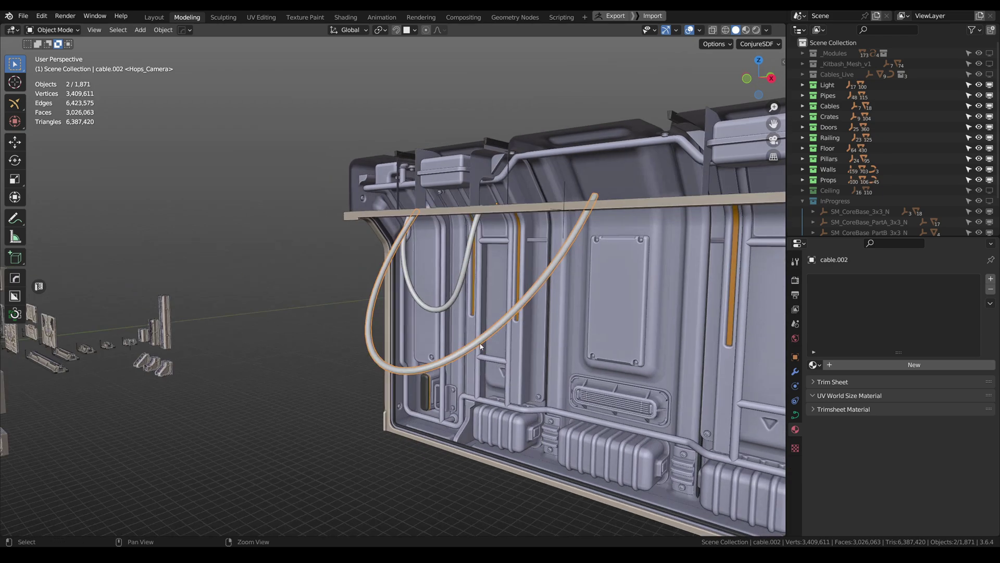
{"action": "key", "text": "shift+alt+c"}
{"action": "left_click", "coordinate": [478, 344]}
{"action": "left_click", "coordinate": [483, 427]}
{"action": "middle_click_drag", "start_coordinate": [482, 427], "coordinate": [297, 325]}
{"action": "left_click", "coordinate": [417, 307]}
{"action": "key", "text": "ctrl+l"}
{"action": "left_click", "coordinate": [297, 325]}
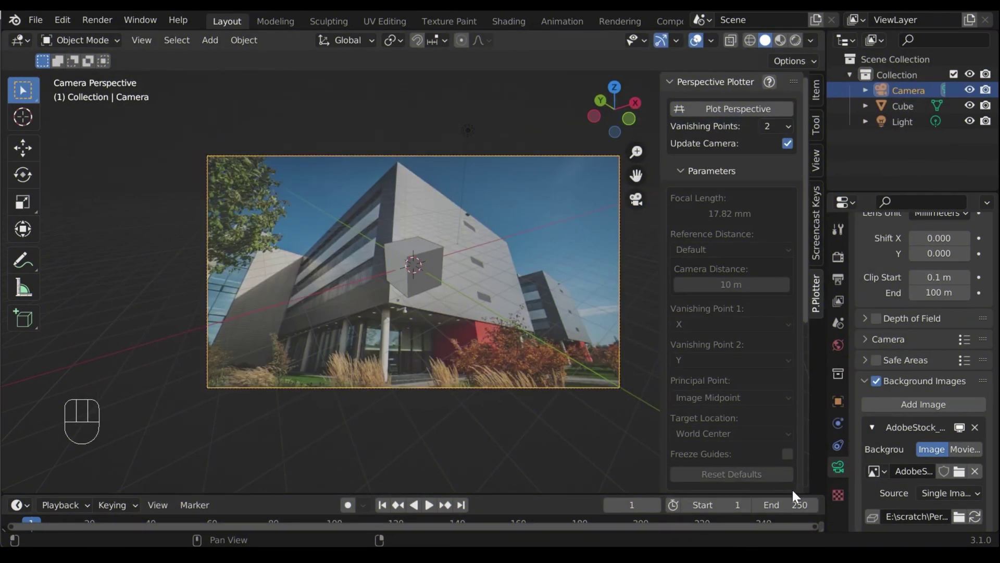
Match the camera frame to the background photo with Perspective Plotter, and start plotting with two vanishing points
{"action": "scroll", "coordinate": [924, 386], "scroll_direction": "down", "scroll_amount": 5}
{"action": "scroll", "coordinate": [726, 307], "scroll_direction": "down", "scroll_amount": 6}
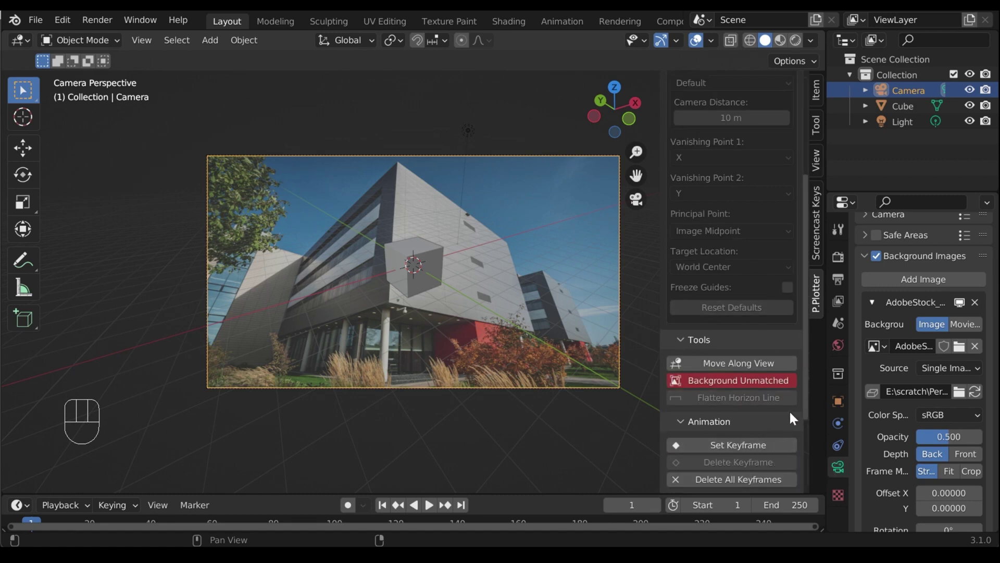
{"action": "left_click", "coordinate": [792, 380]}
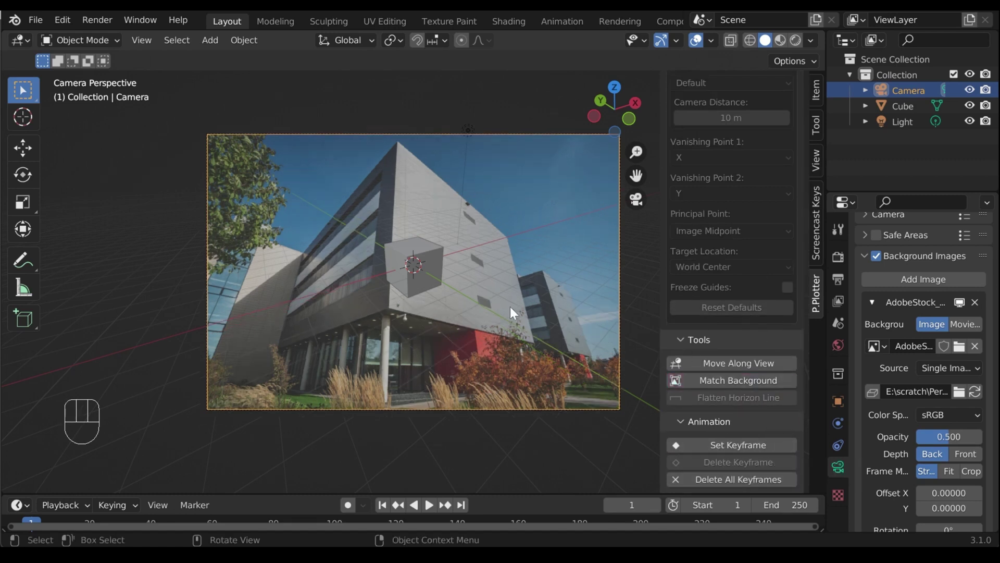
{"action": "scroll", "coordinate": [752, 270], "scroll_direction": "up", "scroll_amount": 6}
{"action": "left_click", "coordinate": [737, 108]}
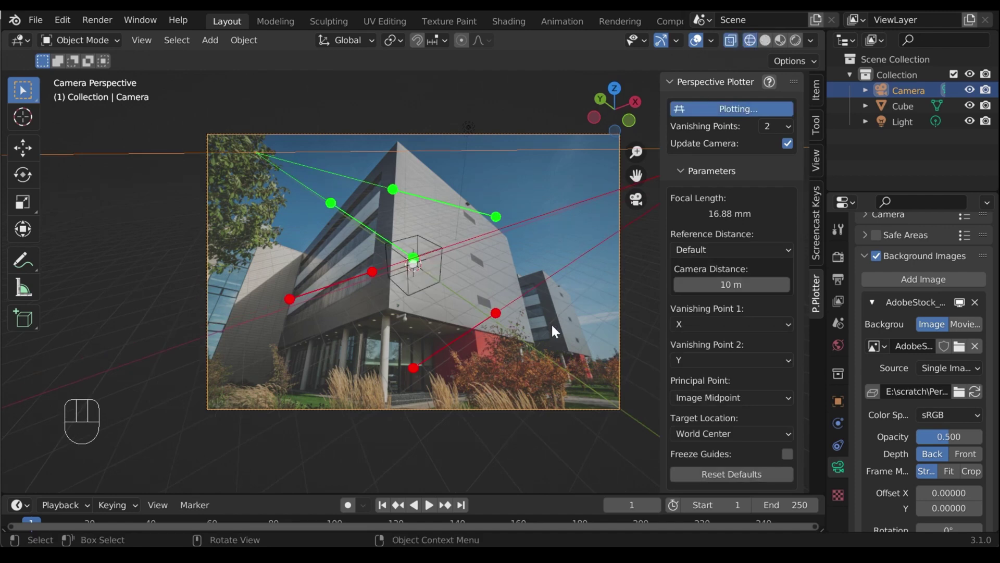
Align the red perspective guides with the right facade's roof and base edges, and the green guides with the left facade's edges
{"action": "left_click_drag", "start_coordinate": [413, 367], "coordinate": [396, 336]}
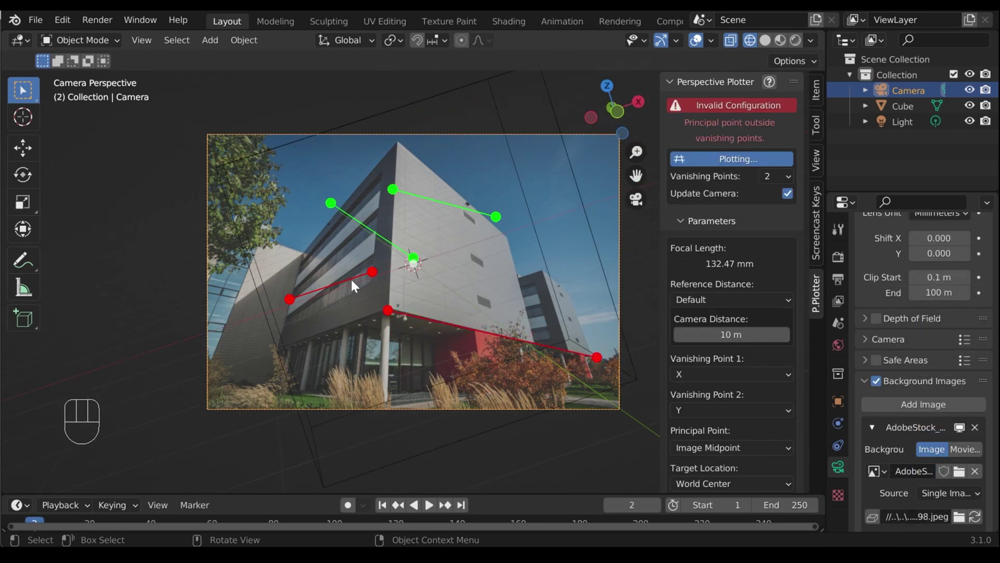
{"action": "left_click_drag", "start_coordinate": [290, 299], "coordinate": [401, 137]}
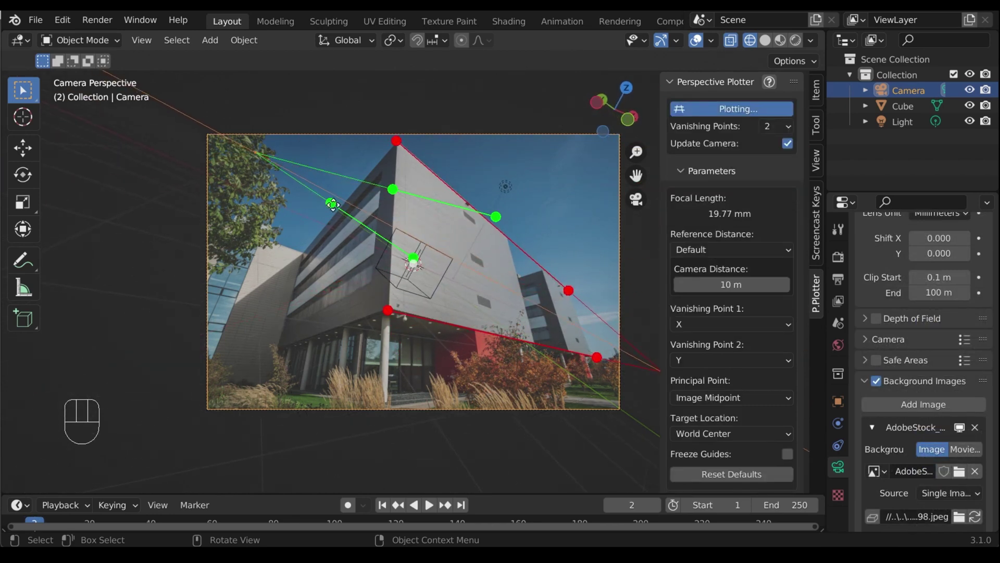
{"action": "left_click_drag", "start_coordinate": [331, 204], "coordinate": [278, 370]}
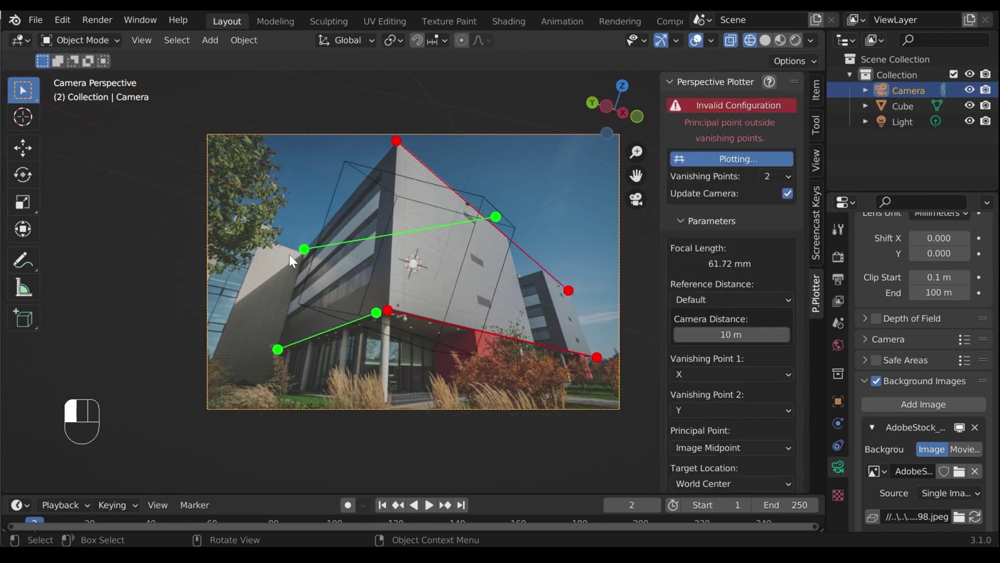
{"action": "left_click_drag", "start_coordinate": [460, 208], "coordinate": [383, 154]}
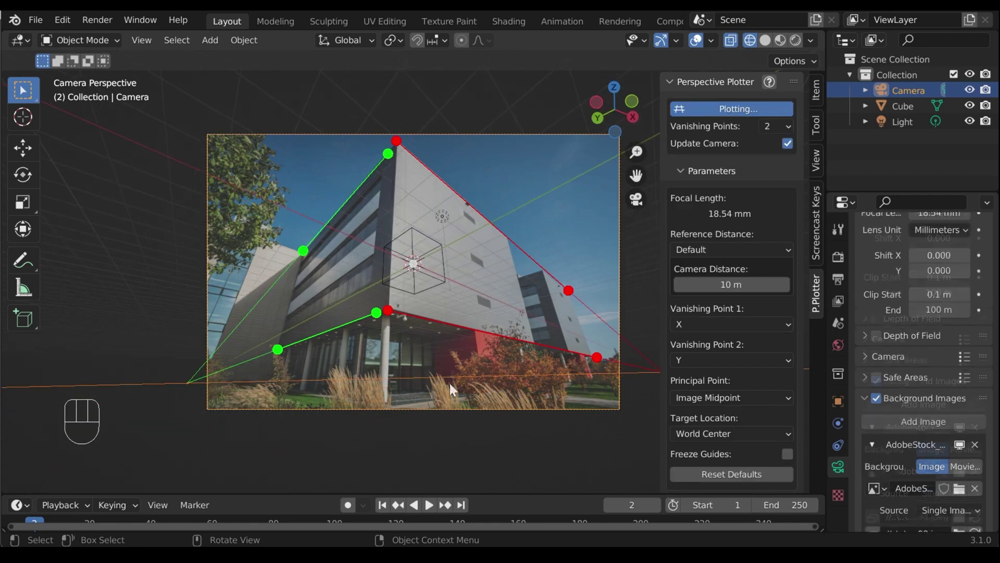
Select the cube in the matched camera view and move it over the building photo
{"action": "left_click", "coordinate": [440, 259]}
{"action": "key", "text": "g"}
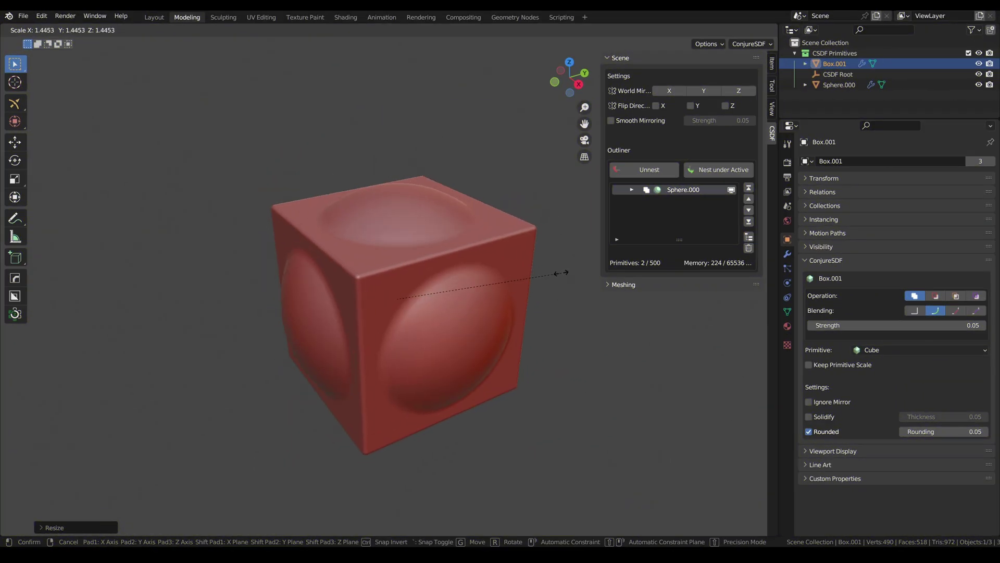
Scale the ConjureSDF box up by about 1.45 and set its blending strength to 0.08
{"action": "left_click", "coordinate": [561, 273]}
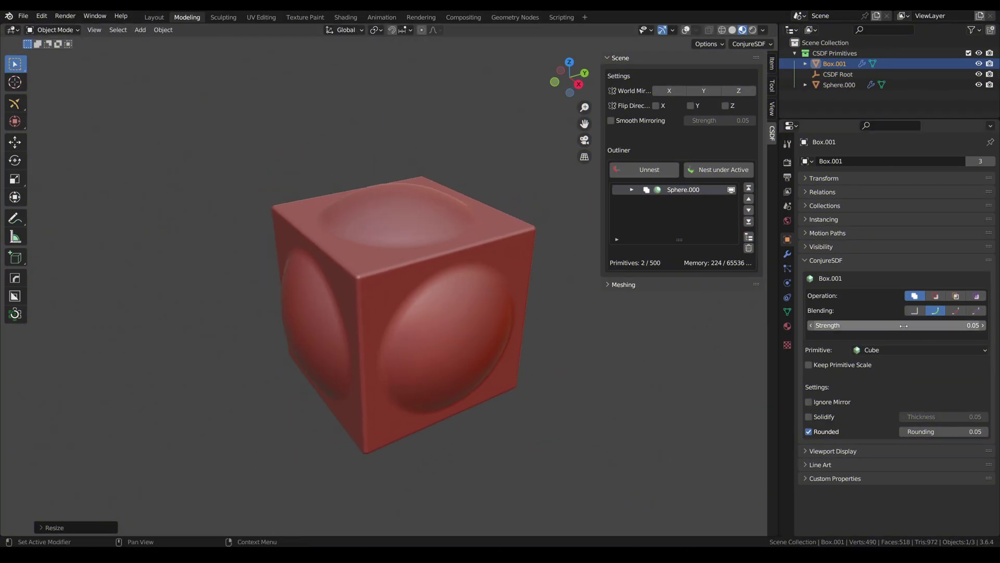
{"action": "left_click_drag", "start_coordinate": [904, 325], "coordinate": [912, 325]}
{"action": "middle_click_drag", "start_coordinate": [425, 302], "coordinate": [484, 280]}
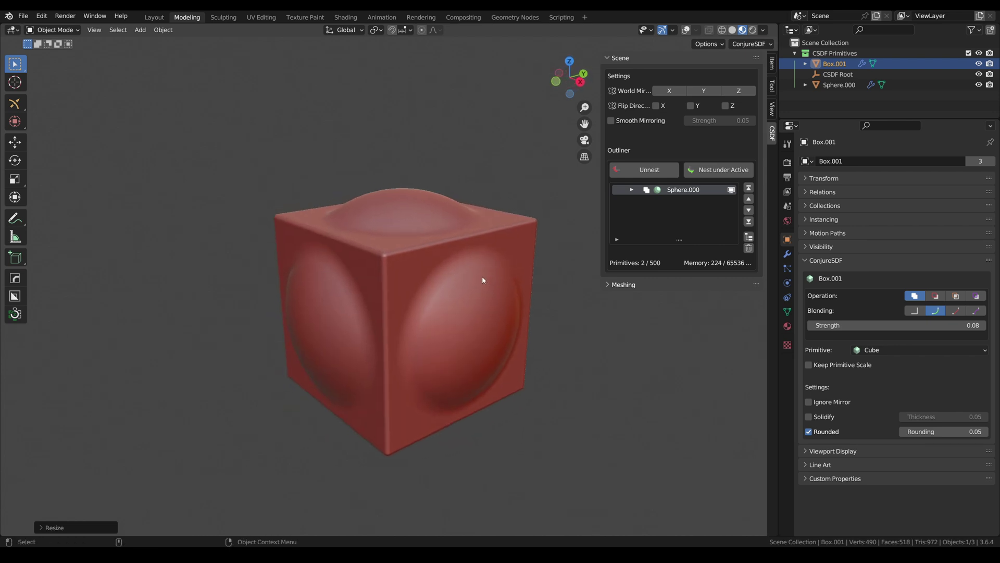
Add a ConjureSDF sphere primitive and scale it up until only the box corners protrude
{"action": "left_click", "coordinate": [750, 46]}
{"action": "left_click", "coordinate": [745, 109]}
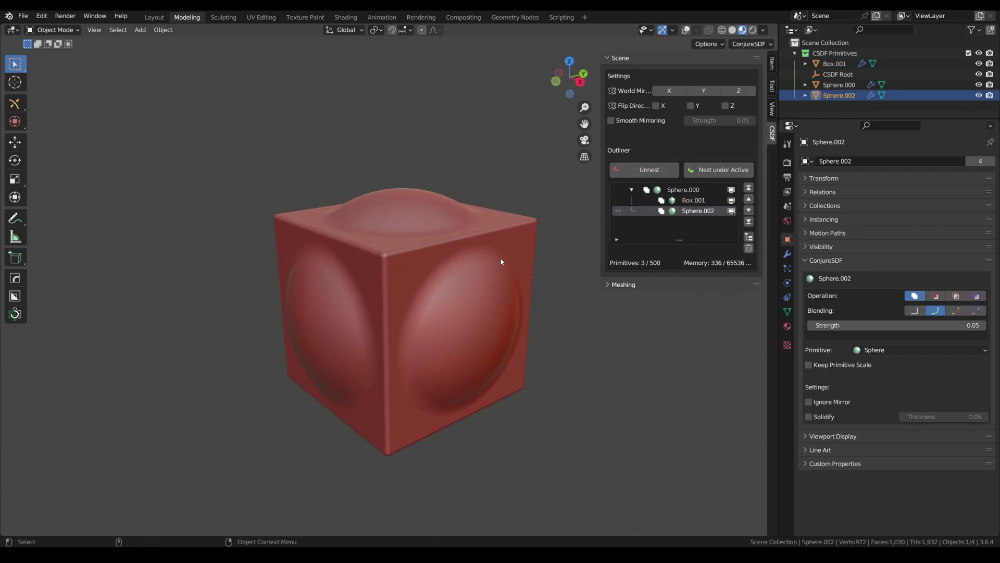
{"action": "key", "text": "s"}
{"action": "left_click", "coordinate": [571, 311]}
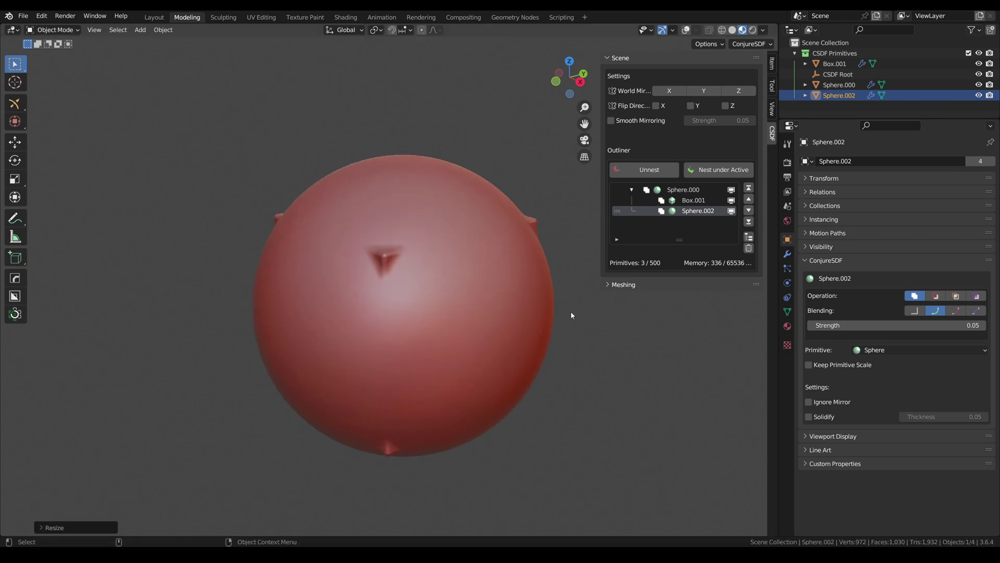
Set the new sphere's operation to intersection and scale it down by about 0.84 to round off the box corners
{"action": "left_click", "coordinate": [961, 295]}
{"action": "key", "text": "s"}
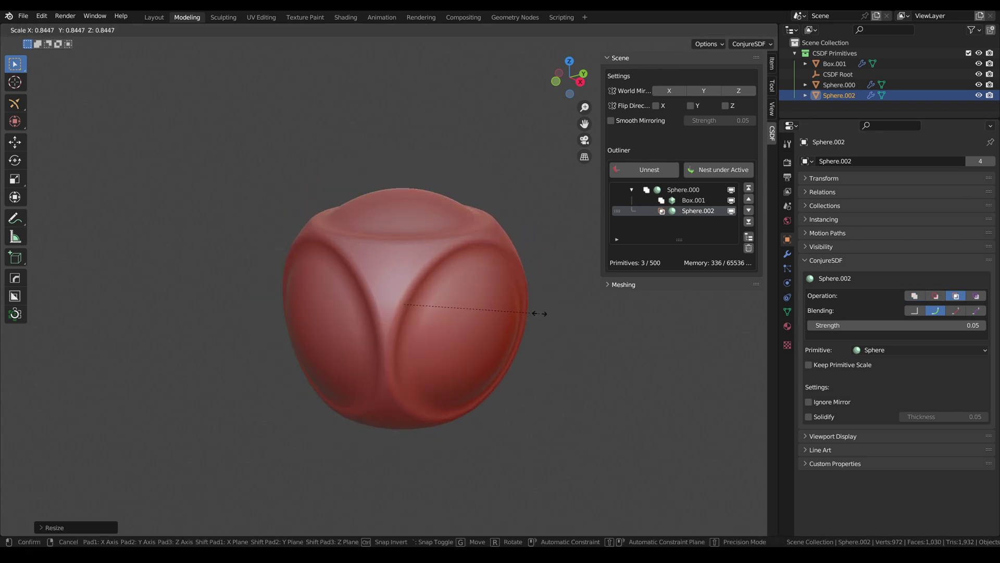
{"action": "left_click", "coordinate": [539, 313]}
{"action": "middle_click_drag", "start_coordinate": [552, 277], "coordinate": [521, 280]}
Add a ConjureSDF cylinder primitive, unnest it from the sphere and scale it
{"action": "left_click", "coordinate": [750, 44]}
{"action": "left_click", "coordinate": [751, 122]}
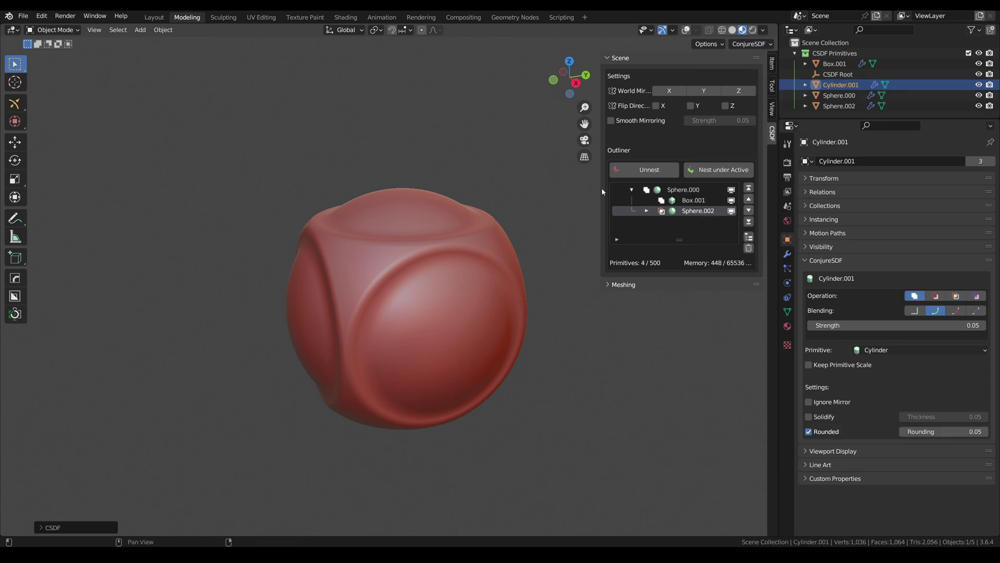
{"action": "left_click", "coordinate": [664, 174]}
{"action": "key", "text": "s"}
{"action": "left_click", "coordinate": [581, 312]}
Set the cylinder to subtract from the rounded body, and adjust its size and position
{"action": "middle_click_drag", "start_coordinate": [580, 312], "coordinate": [491, 279]}
{"action": "key", "text": "ctrl+minus"}
{"action": "key", "text": "s"}
{"action": "left_click", "coordinate": [506, 323]}
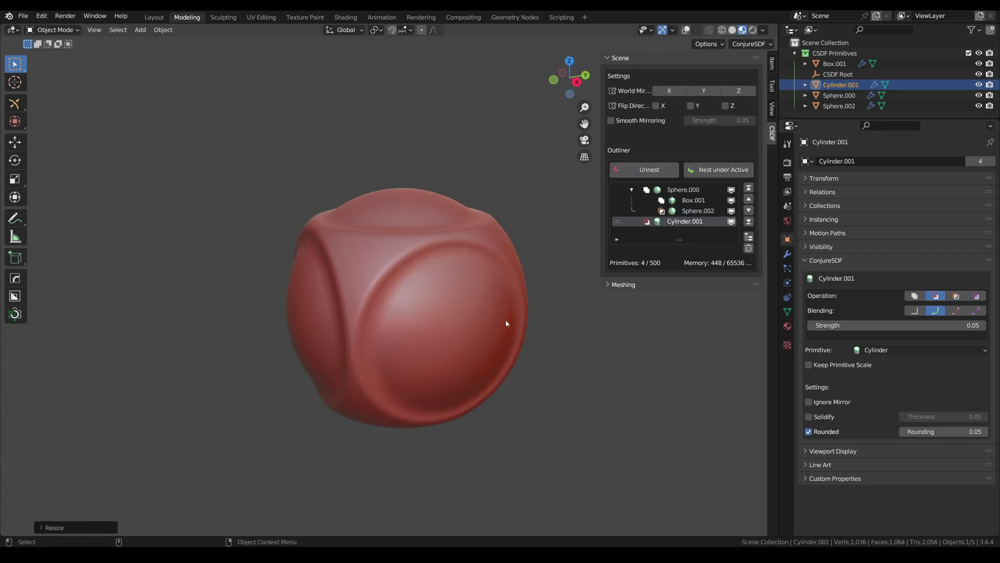
{"action": "key", "text": "g"}
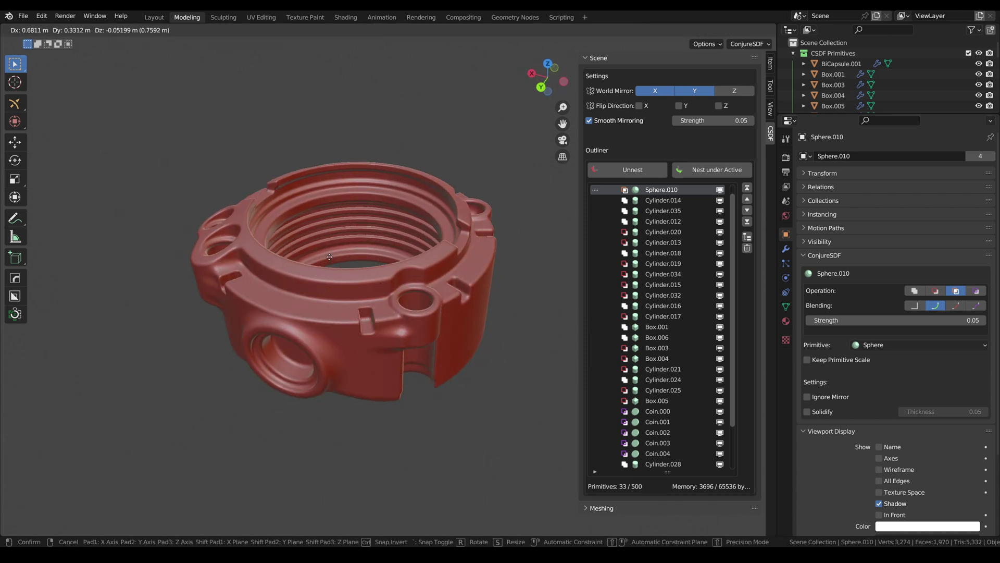
Reposition the intersecting sphere on the mirrored threaded ring model to reshape its outer surface
{"action": "left_click", "coordinate": [437, 303]}
{"action": "key", "text": "g"}
{"action": "right_click", "coordinate": [463, 268]}
{"action": "left_click", "coordinate": [483, 220]}
{"action": "key", "text": "g"}
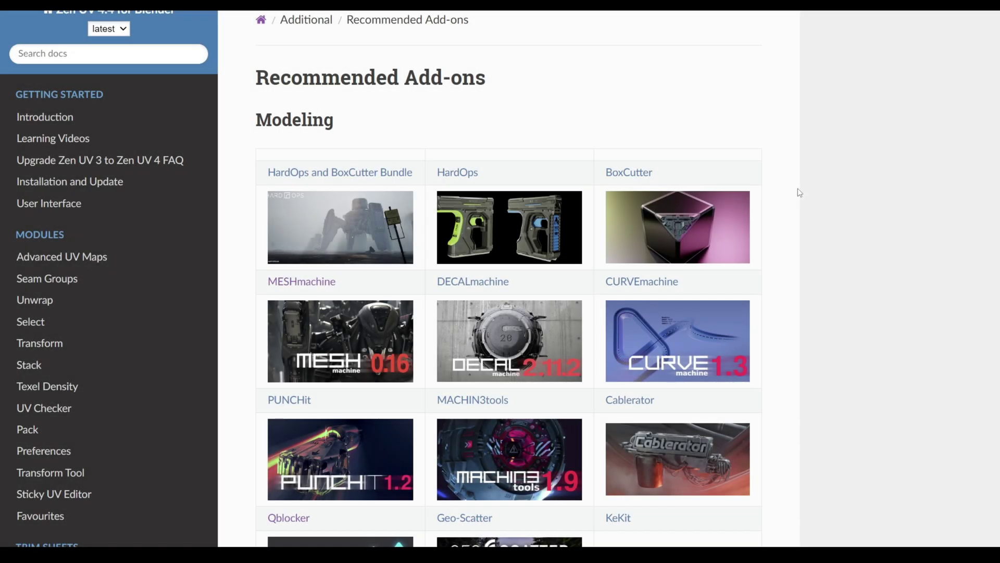
Browse the Recommended Add-ons page of the Zen UV documentation from the Modeling section through to Assets
{"action": "scroll", "coordinate": [798, 189], "scroll_direction": "down", "scroll_amount": 2}
{"action": "scroll", "coordinate": [798, 189], "scroll_direction": "down", "scroll_amount": 8}
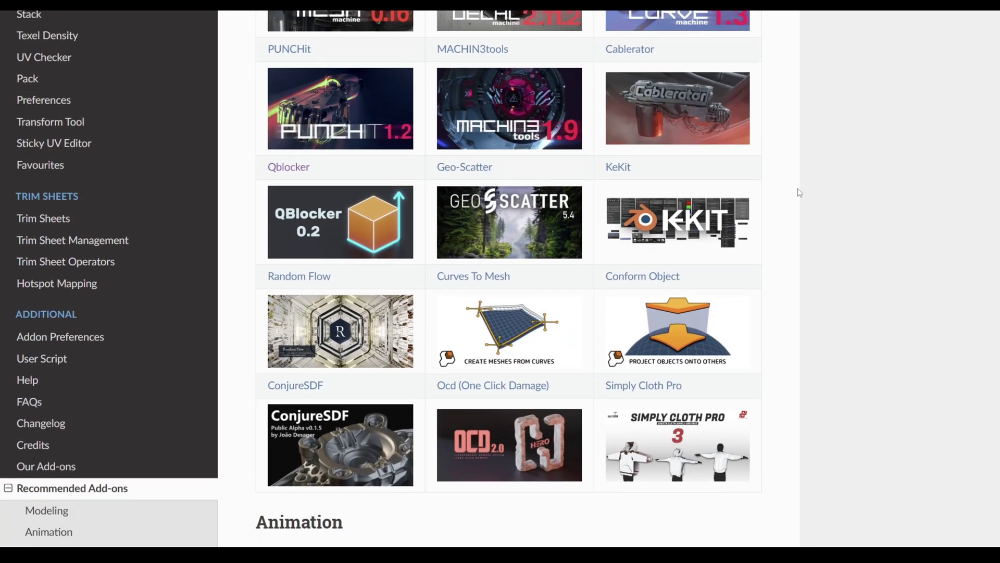
{"action": "scroll", "coordinate": [797, 190], "scroll_direction": "down", "scroll_amount": 10}
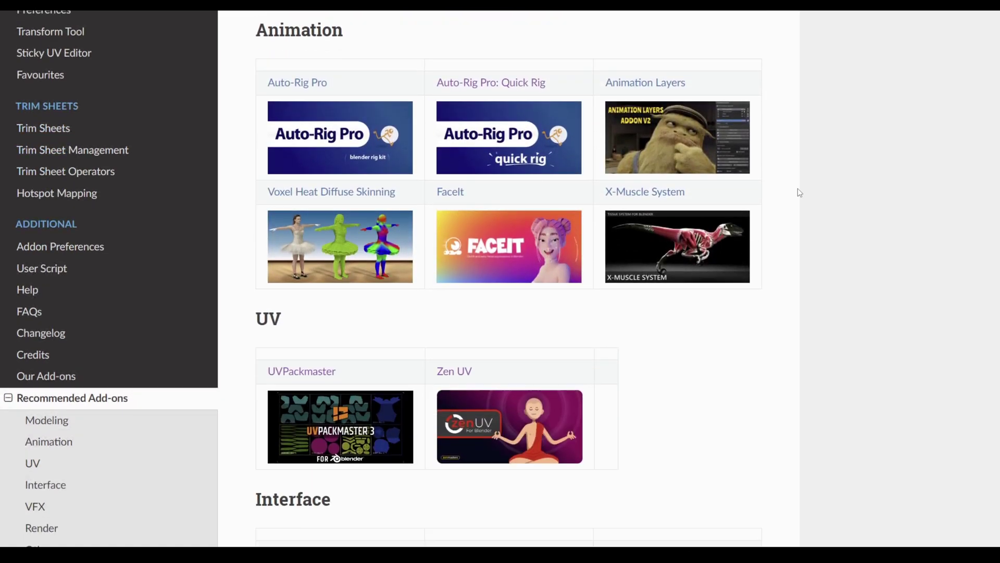
{"action": "scroll", "coordinate": [799, 193], "scroll_direction": "down", "scroll_amount": 9}
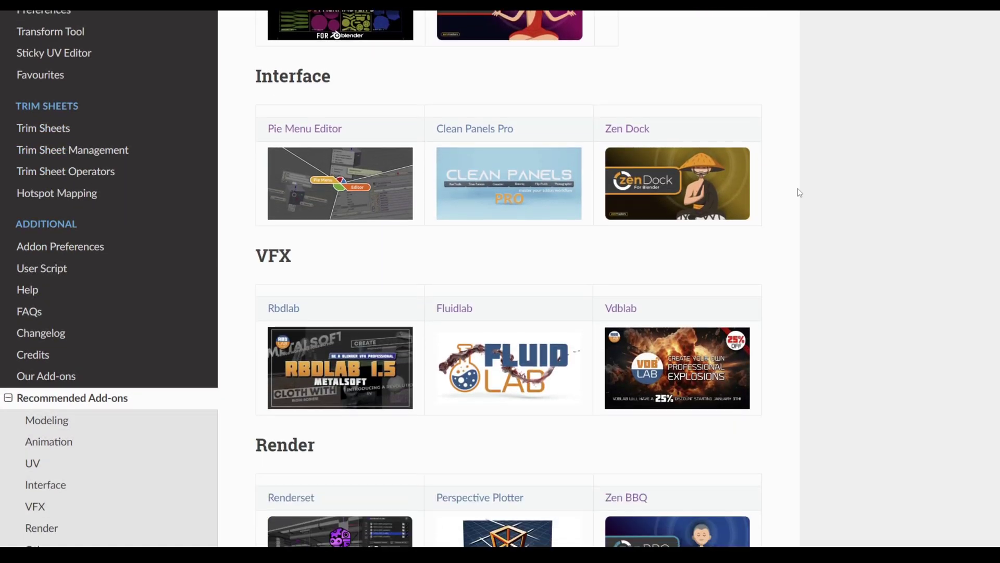
{"action": "scroll", "coordinate": [799, 193], "scroll_direction": "down", "scroll_amount": 10}
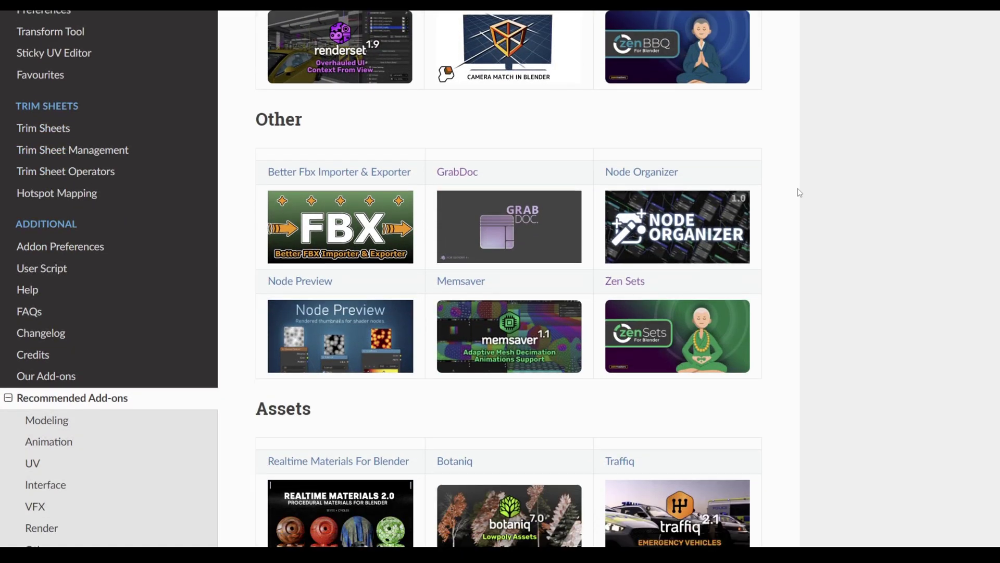